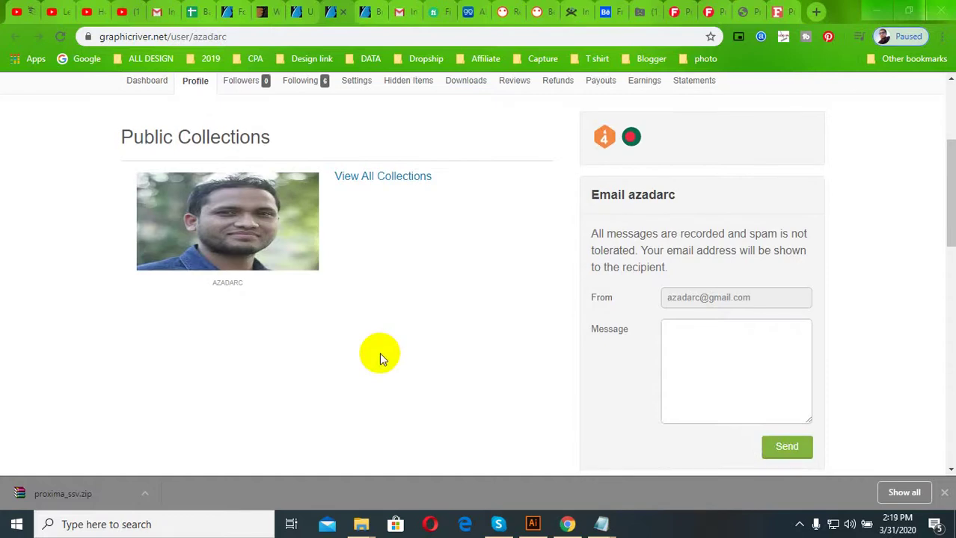
- Leave the author profile via the account menu's Upload link to reach the new-item page
{"action": "scroll", "coordinate": [379, 353], "scroll_direction": "up", "scroll_amount": 1}
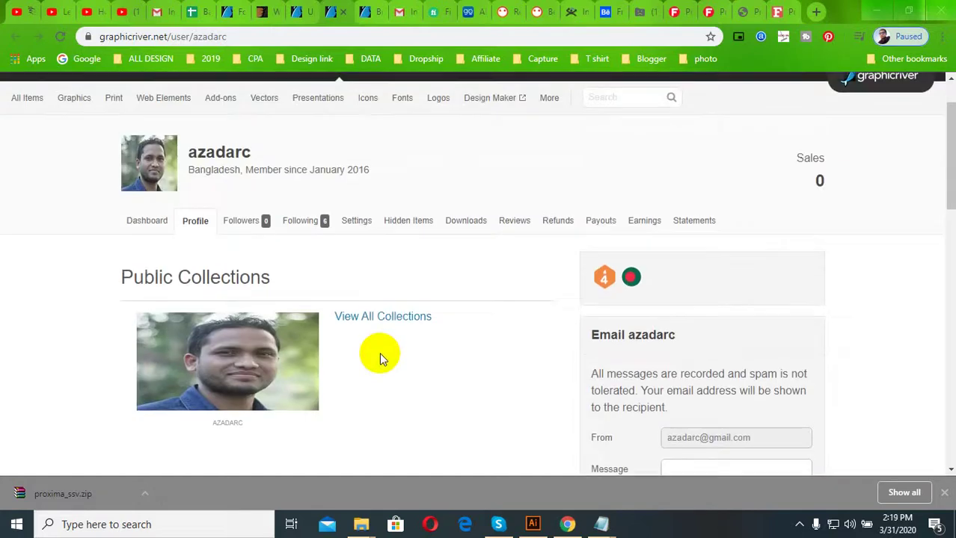
{"action": "scroll", "coordinate": [352, 329], "scroll_direction": "up", "scroll_amount": 2}
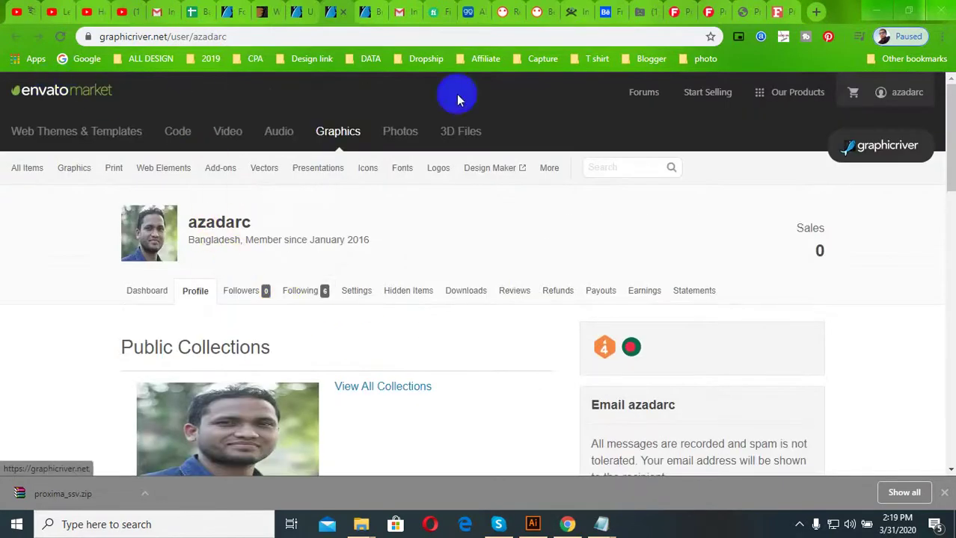
{"action": "scroll", "coordinate": [422, 313], "scroll_direction": "down", "scroll_amount": 1}
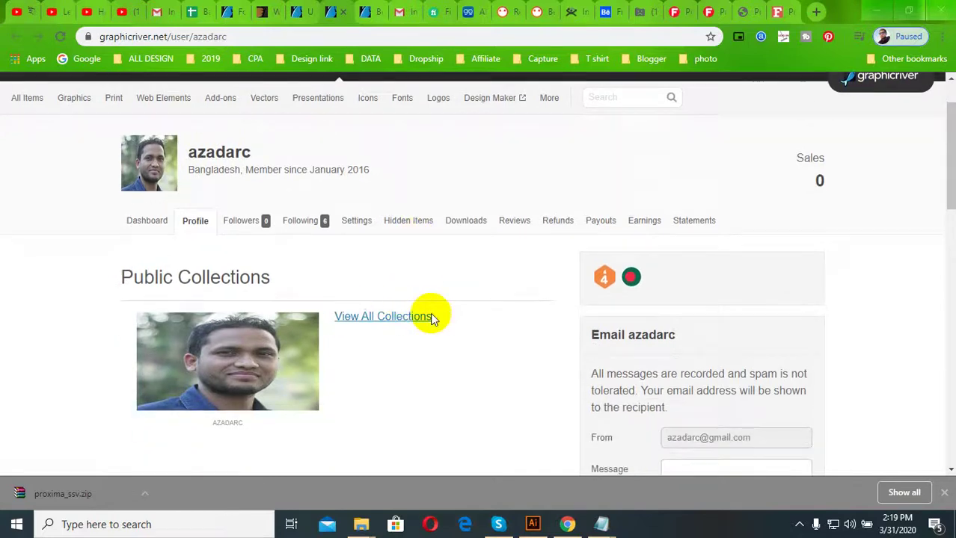
{"action": "scroll", "coordinate": [396, 329], "scroll_direction": "down", "scroll_amount": 2}
{"action": "scroll", "coordinate": [362, 340], "scroll_direction": "down", "scroll_amount": 3}
{"action": "scroll", "coordinate": [366, 337], "scroll_direction": "down", "scroll_amount": 3}
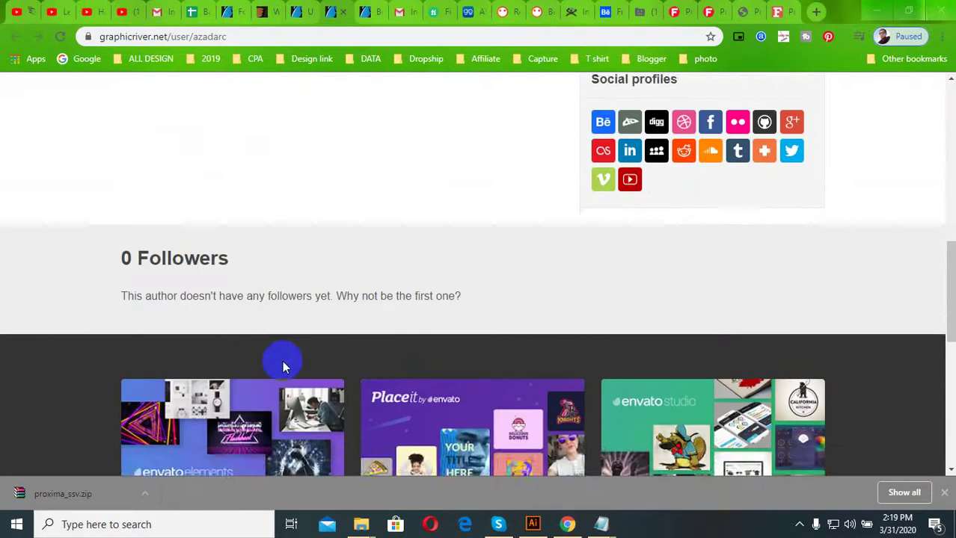
{"action": "scroll", "coordinate": [389, 314], "scroll_direction": "up", "scroll_amount": 2}
{"action": "scroll", "coordinate": [524, 265], "scroll_direction": "up", "scroll_amount": 2}
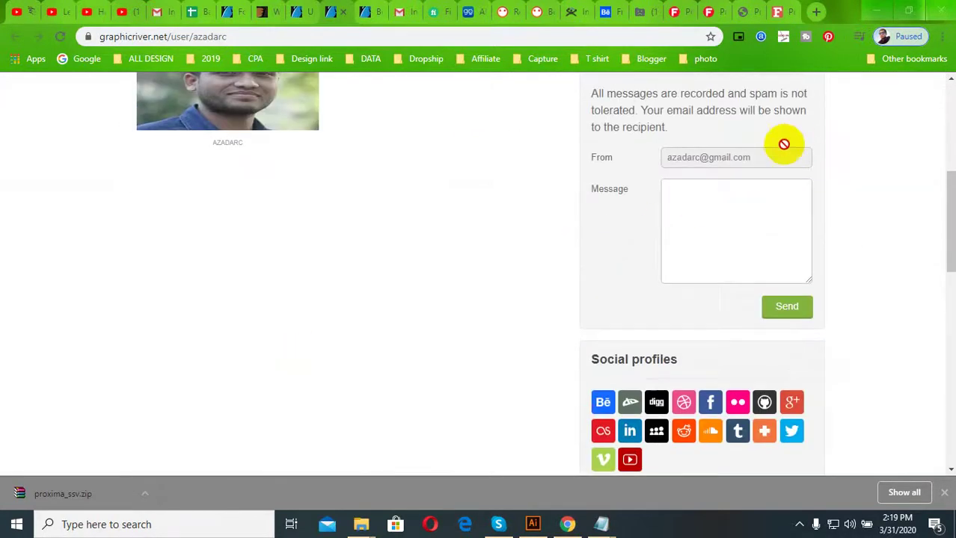
{"action": "scroll", "coordinate": [765, 307], "scroll_direction": "up", "scroll_amount": 4}
{"action": "scroll", "coordinate": [892, 122], "scroll_direction": "up", "scroll_amount": 1}
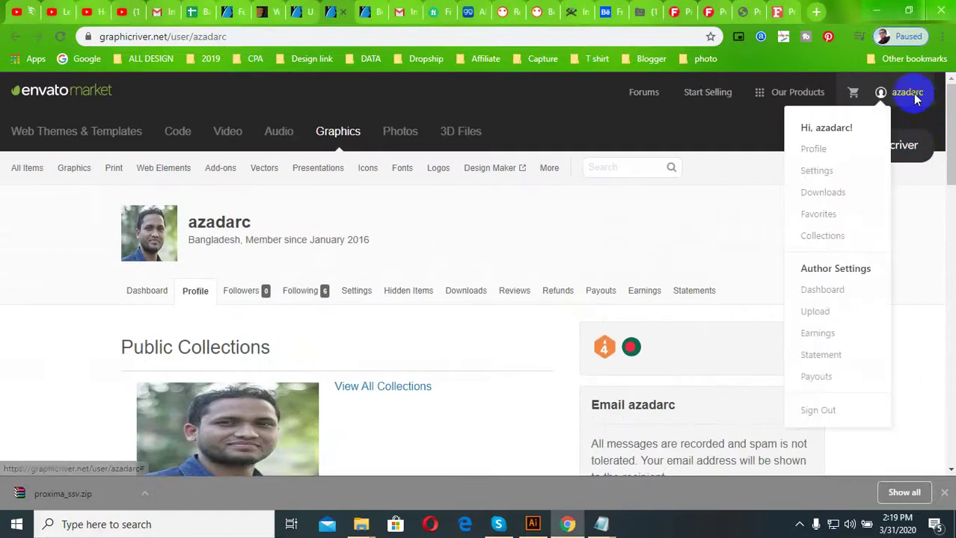
{"action": "left_click", "coordinate": [916, 100]}
{"action": "left_click", "coordinate": [816, 312]}
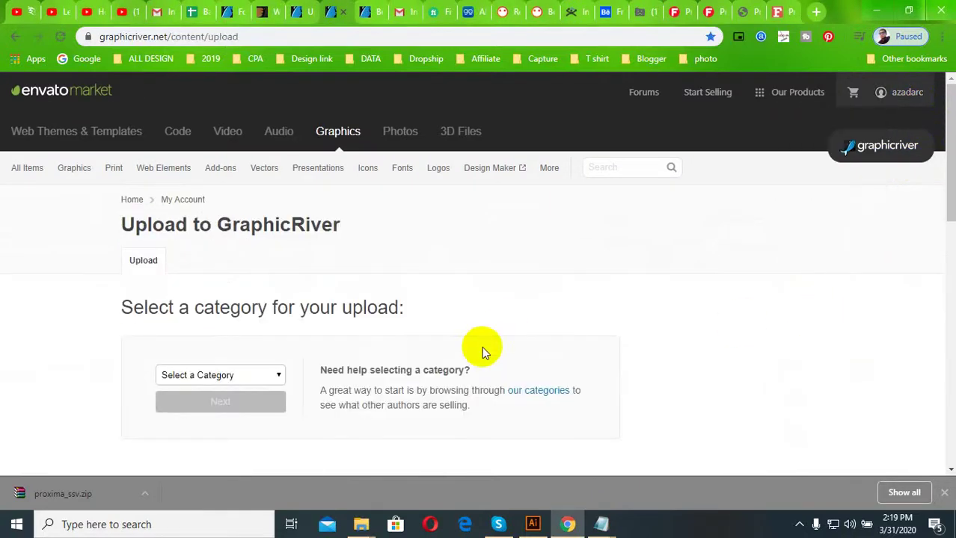
- Choose Logo Templates as the upload category and continue to its form
{"action": "scroll", "coordinate": [483, 358], "scroll_direction": "down", "scroll_amount": 1}
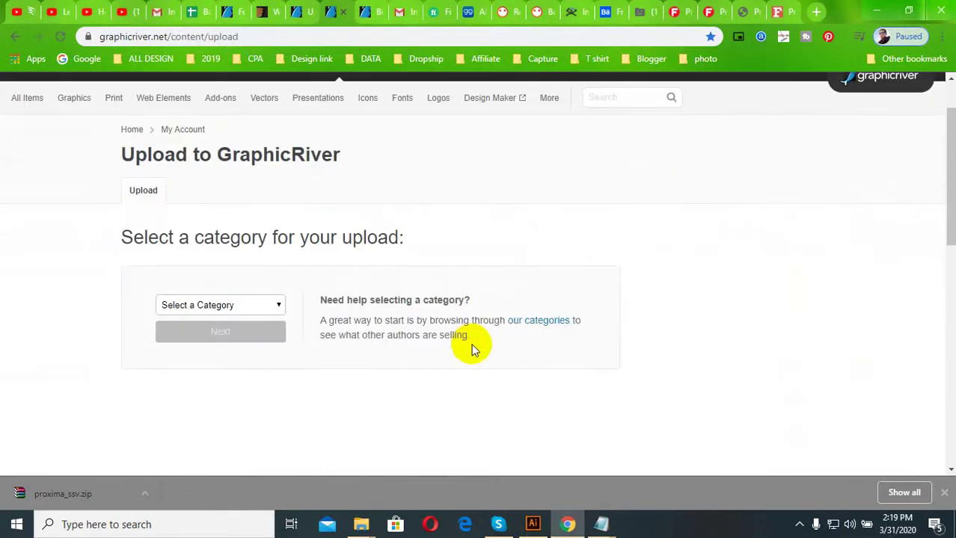
{"action": "left_click", "coordinate": [247, 309]}
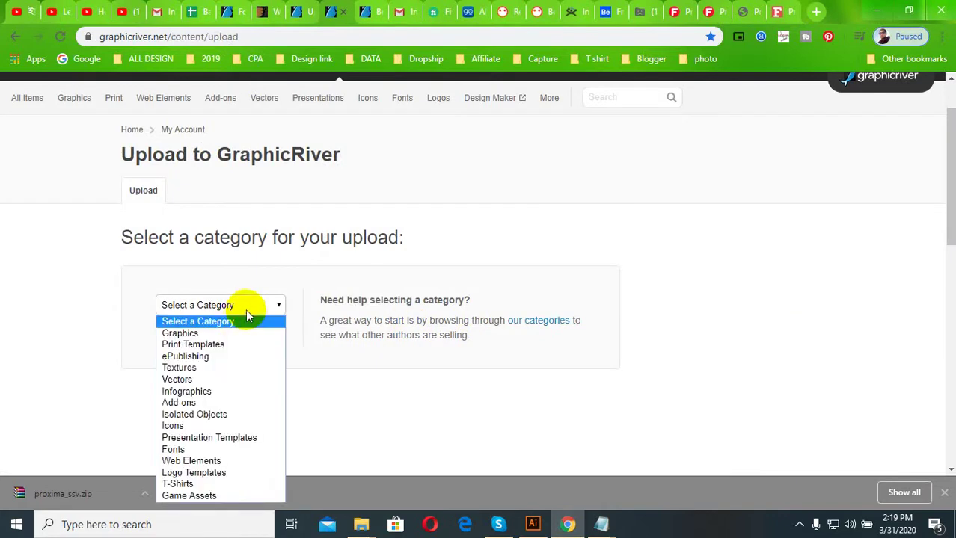
{"action": "left_click", "coordinate": [232, 471]}
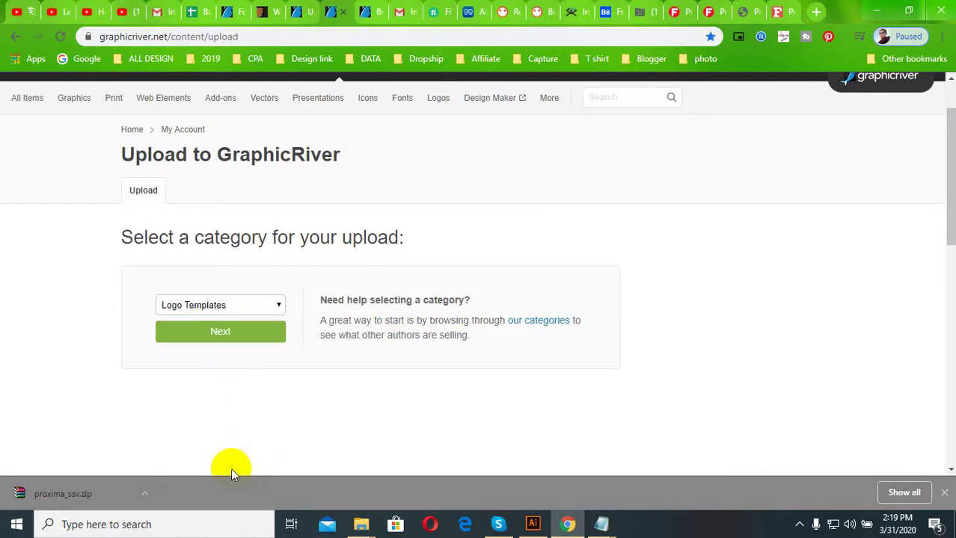
{"action": "left_click", "coordinate": [234, 341]}
- Scroll through the Logo Templates form from the item name down to Tags and price
{"action": "scroll", "coordinate": [230, 326], "scroll_direction": "down", "scroll_amount": 2}
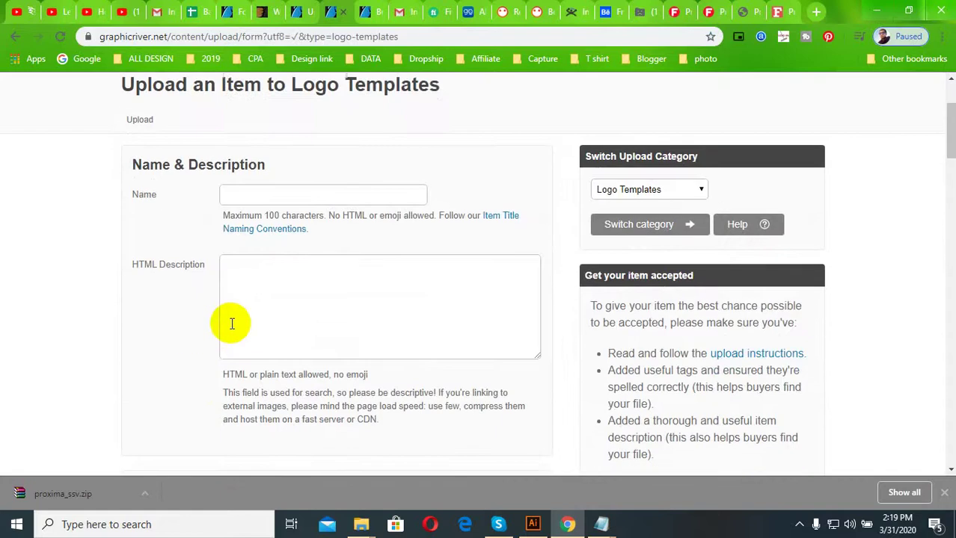
{"action": "left_click", "coordinate": [268, 193]}
{"action": "scroll", "coordinate": [273, 314], "scroll_direction": "down", "scroll_amount": 2}
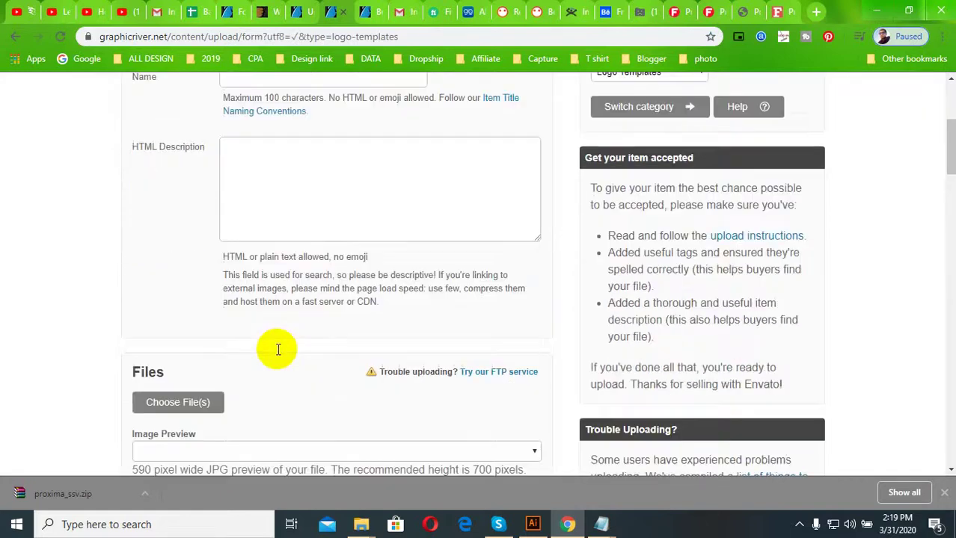
{"action": "scroll", "coordinate": [284, 347], "scroll_direction": "down", "scroll_amount": 1}
{"action": "scroll", "coordinate": [306, 344], "scroll_direction": "down", "scroll_amount": 2}
{"action": "scroll", "coordinate": [317, 340], "scroll_direction": "down", "scroll_amount": 3}
{"action": "scroll", "coordinate": [284, 335], "scroll_direction": "down", "scroll_amount": 3}
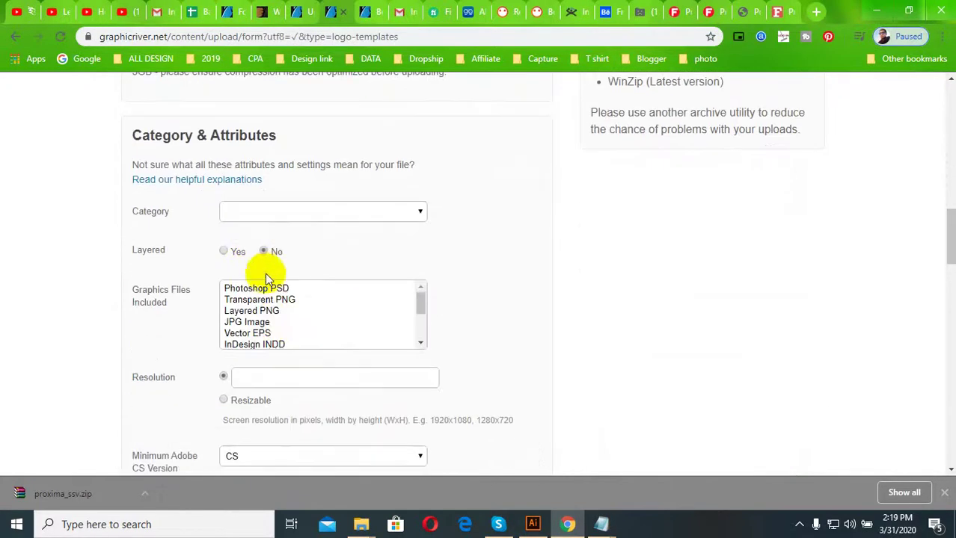
{"action": "scroll", "coordinate": [265, 280], "scroll_direction": "down", "scroll_amount": 2}
{"action": "scroll", "coordinate": [265, 256], "scroll_direction": "down", "scroll_amount": 3}
{"action": "scroll", "coordinate": [188, 329], "scroll_direction": "down", "scroll_amount": 1}
{"action": "scroll", "coordinate": [149, 347], "scroll_direction": "down", "scroll_amount": 3}
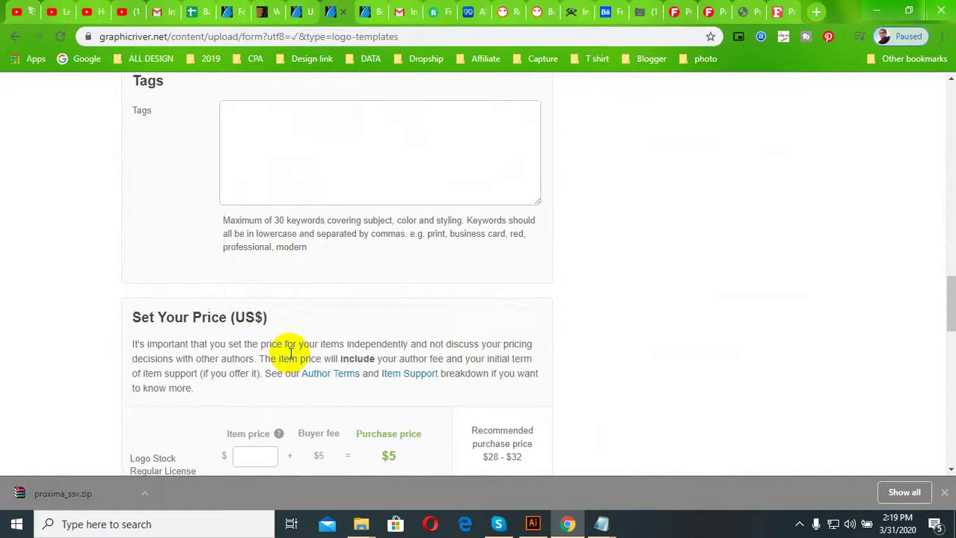
{"action": "left_click", "coordinate": [532, 524]}
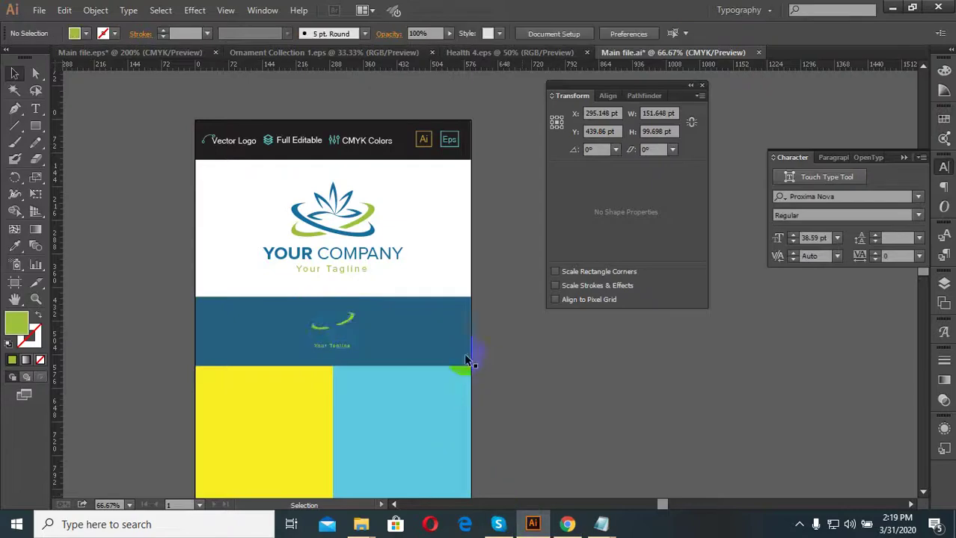
{"action": "scroll", "coordinate": [333, 258], "scroll_direction": "up", "scroll_amount": 3}
{"action": "scroll", "coordinate": [350, 284], "scroll_direction": "down", "scroll_amount": 2}
{"action": "scroll", "coordinate": [358, 320], "scroll_direction": "up", "scroll_amount": 1}
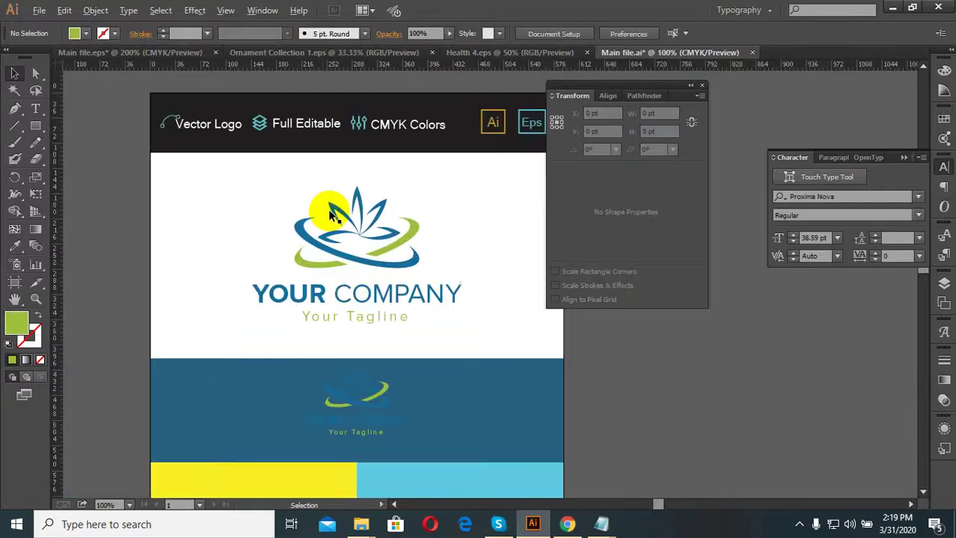
{"action": "scroll", "coordinate": [430, 247], "scroll_direction": "up", "scroll_amount": 2}
{"action": "scroll", "coordinate": [378, 314], "scroll_direction": "down", "scroll_amount": 2}
{"action": "scroll", "coordinate": [334, 313], "scroll_direction": "up", "scroll_amount": 2}
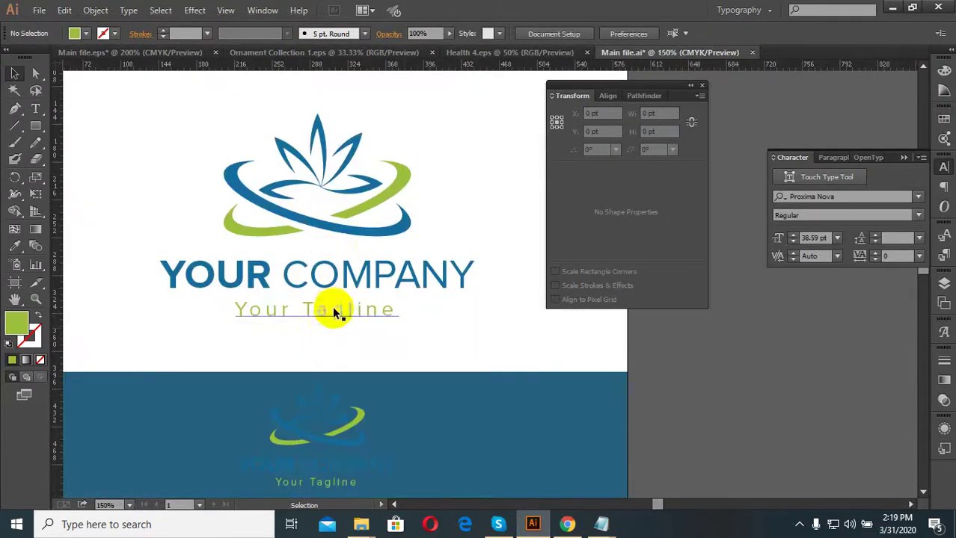
{"action": "left_click", "coordinate": [340, 306]}
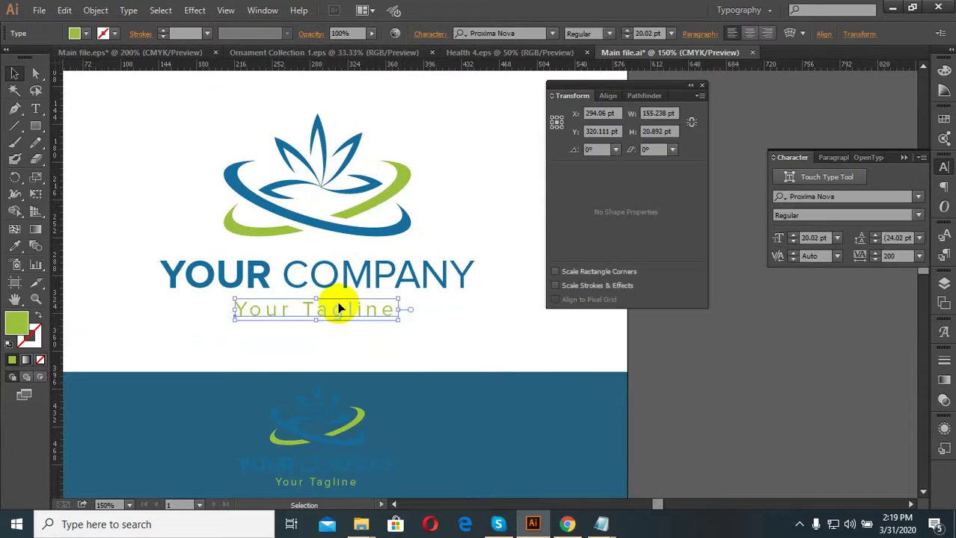
{"action": "left_click", "coordinate": [355, 211]}
{"action": "left_click", "coordinate": [304, 184]}
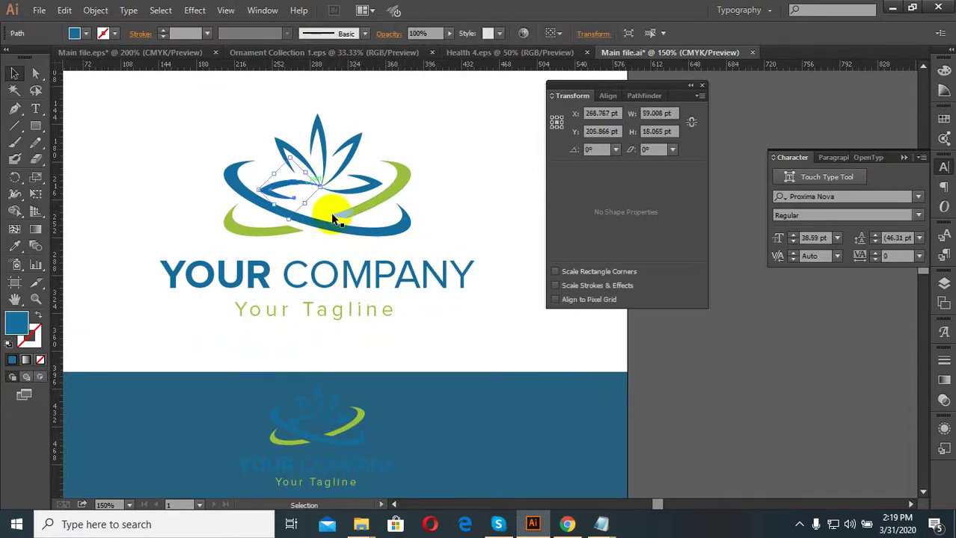
{"action": "left_click_drag", "start_coordinate": [485, 311], "coordinate": [235, 124]}
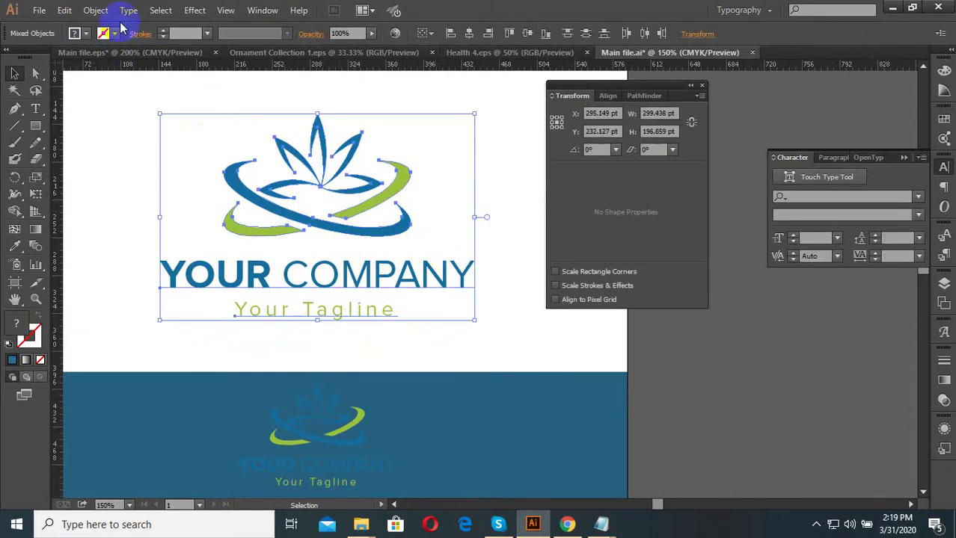
{"action": "left_click", "coordinate": [95, 9]}
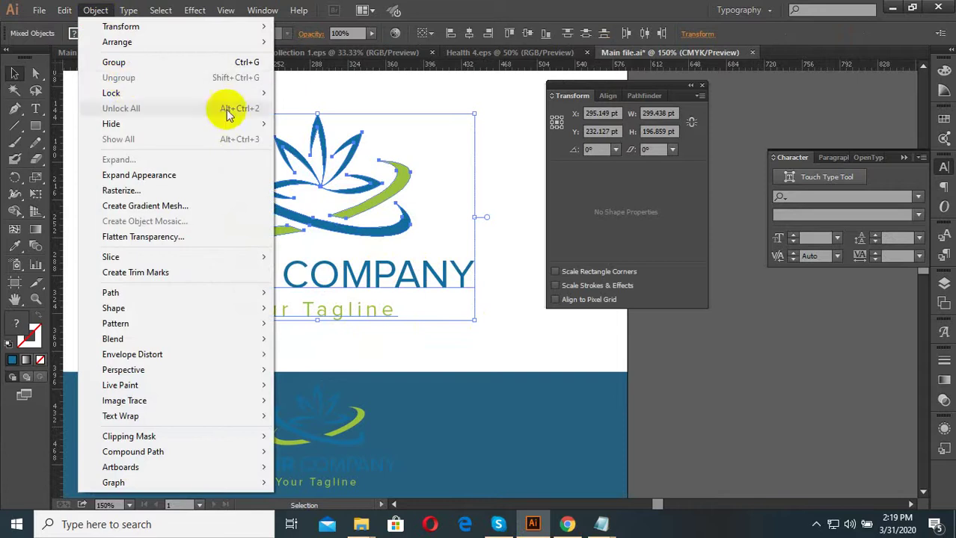
{"action": "left_click", "coordinate": [438, 156]}
{"action": "left_click", "coordinate": [467, 263]}
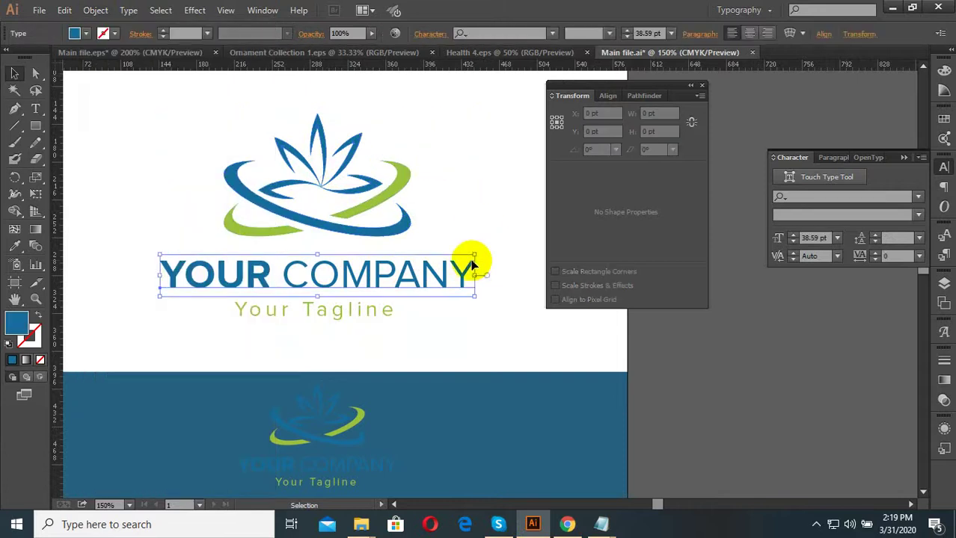
{"action": "left_click", "coordinate": [402, 236]}
{"action": "left_click", "coordinate": [399, 178]}
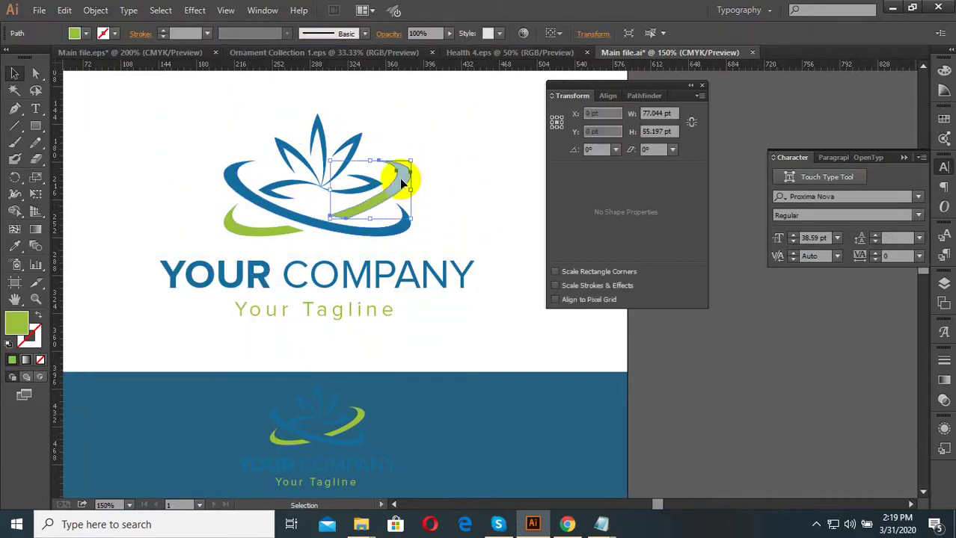
{"action": "key", "text": "ctrl+0"}
{"action": "key", "text": "ctrl+1"}
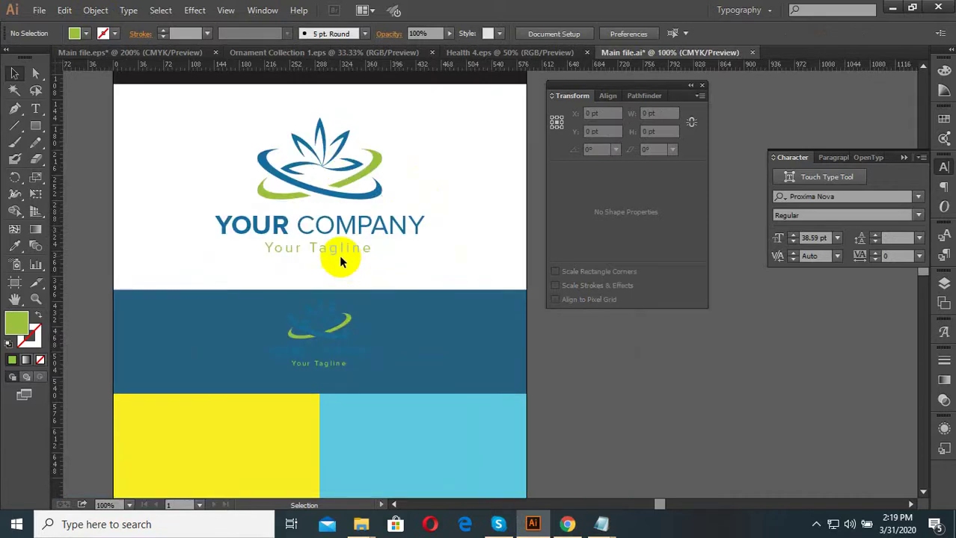
{"action": "left_click", "coordinate": [338, 253]}
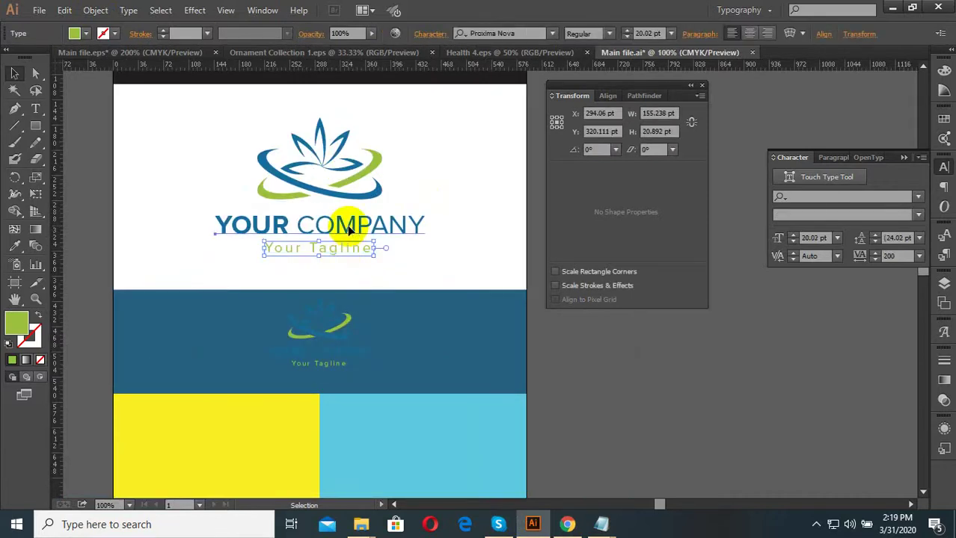
{"action": "left_click", "coordinate": [348, 228]}
{"action": "double_click", "coordinate": [359, 230]}
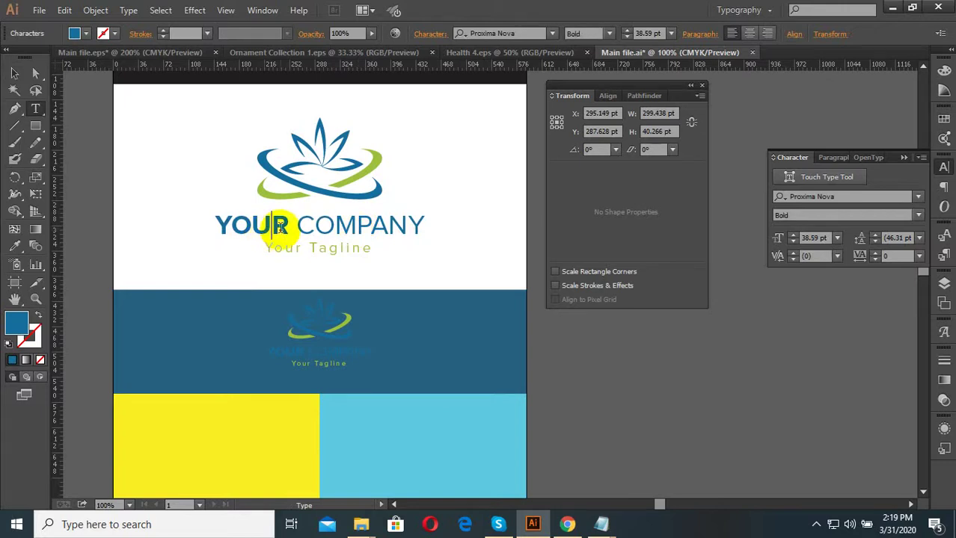
{"action": "scroll", "coordinate": [299, 225], "scroll_direction": "up", "scroll_amount": 2}
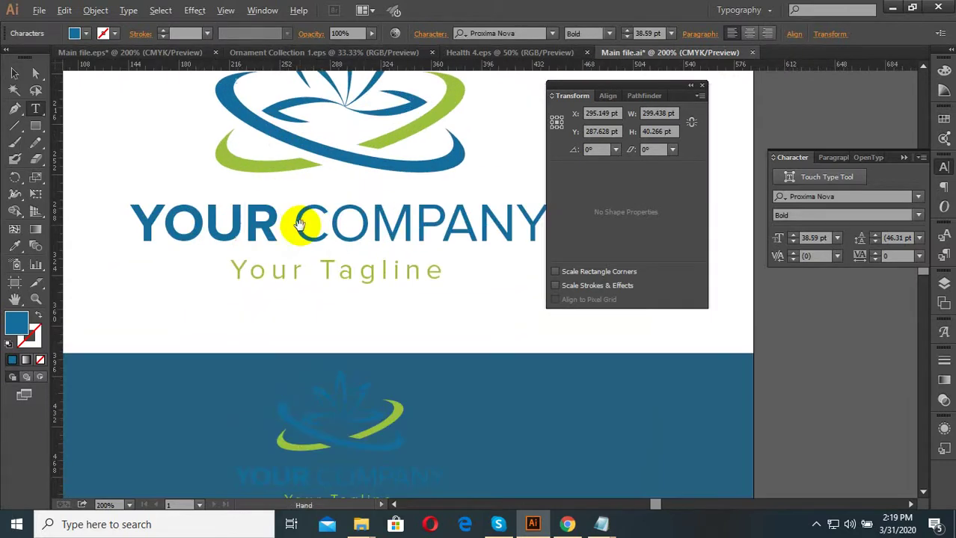
{"action": "key", "text": "ctrl"}
{"action": "left_click", "coordinate": [293, 274]}
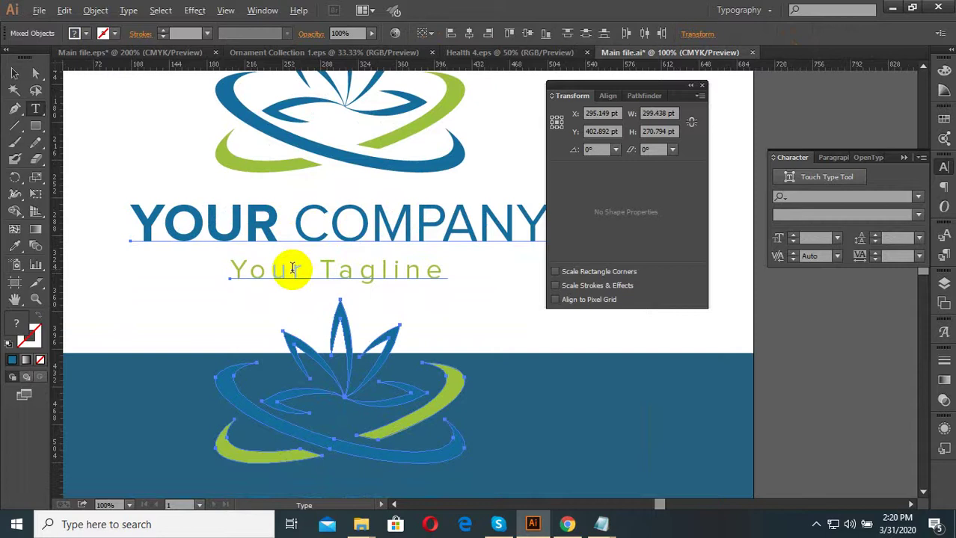
{"action": "scroll", "coordinate": [293, 272], "scroll_direction": "down", "scroll_amount": 3}
{"action": "key", "text": "ctrl+z"}
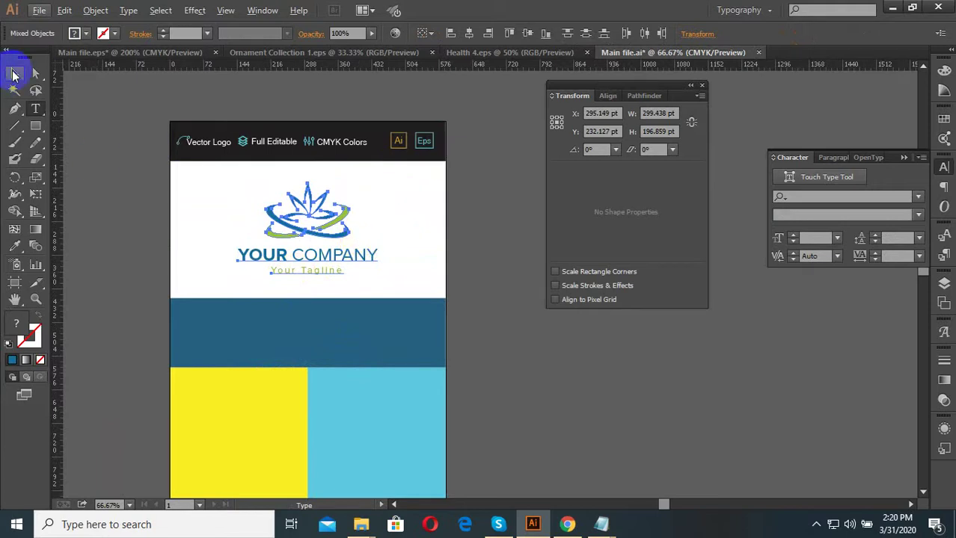
{"action": "left_click", "coordinate": [13, 75]}
{"action": "left_click", "coordinate": [124, 180]}
{"action": "scroll", "coordinate": [261, 263], "scroll_direction": "up", "scroll_amount": 2}
{"action": "double_click", "coordinate": [307, 250]}
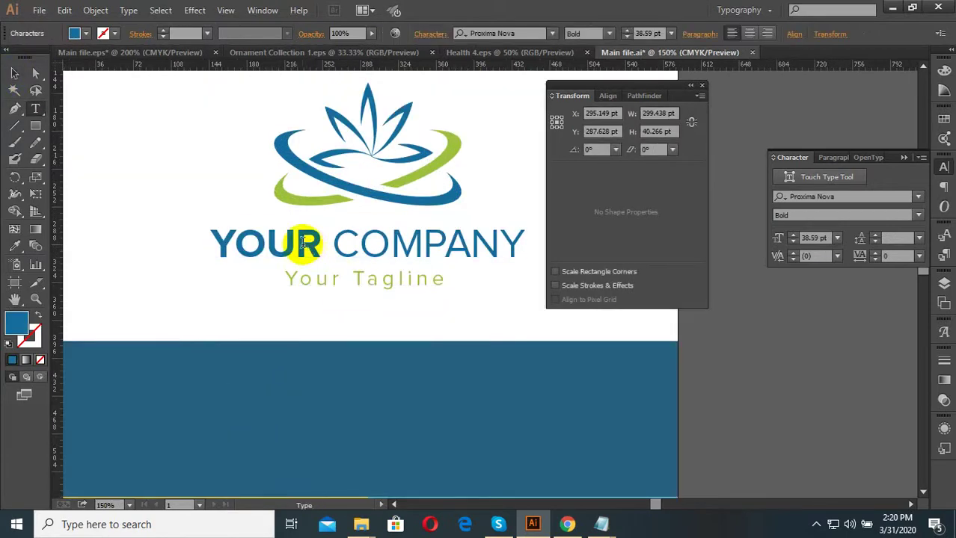
{"action": "triple_click", "coordinate": [303, 245]}
{"action": "left_click", "coordinate": [302, 243]}
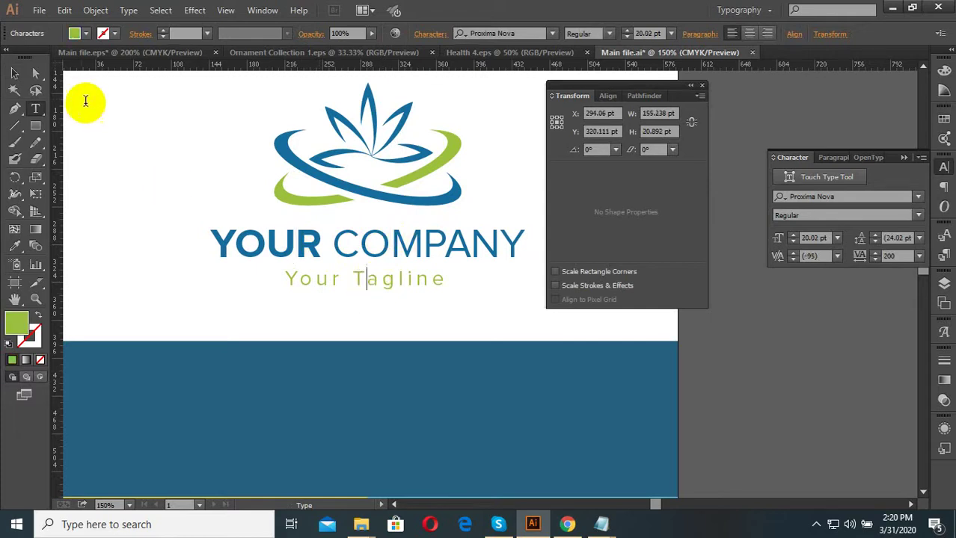
{"action": "left_click", "coordinate": [15, 72]}
- Alt-drag a copy of the logo group onto the blue band and shrink it
{"action": "scroll", "coordinate": [253, 253], "scroll_direction": "down", "scroll_amount": 2}
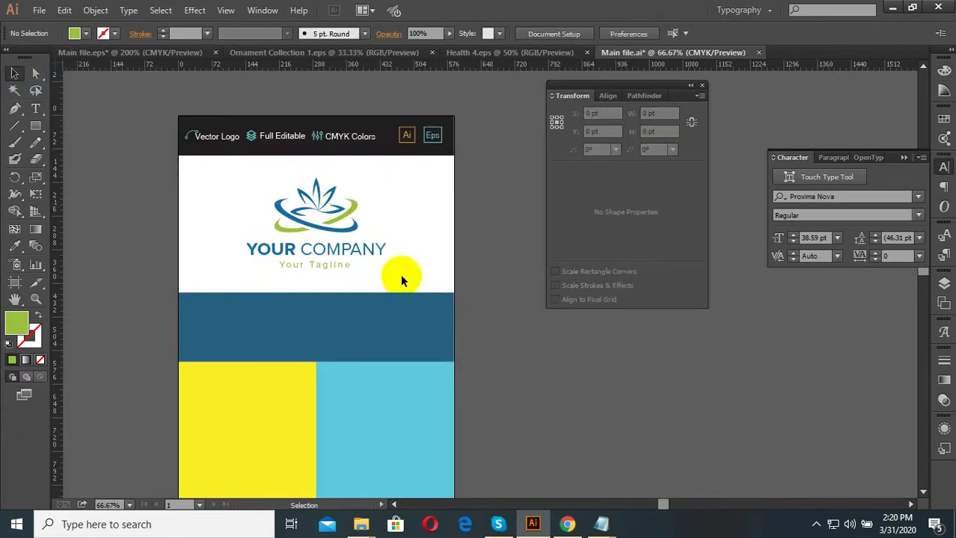
{"action": "left_click_drag", "start_coordinate": [206, 157], "coordinate": [402, 280]}
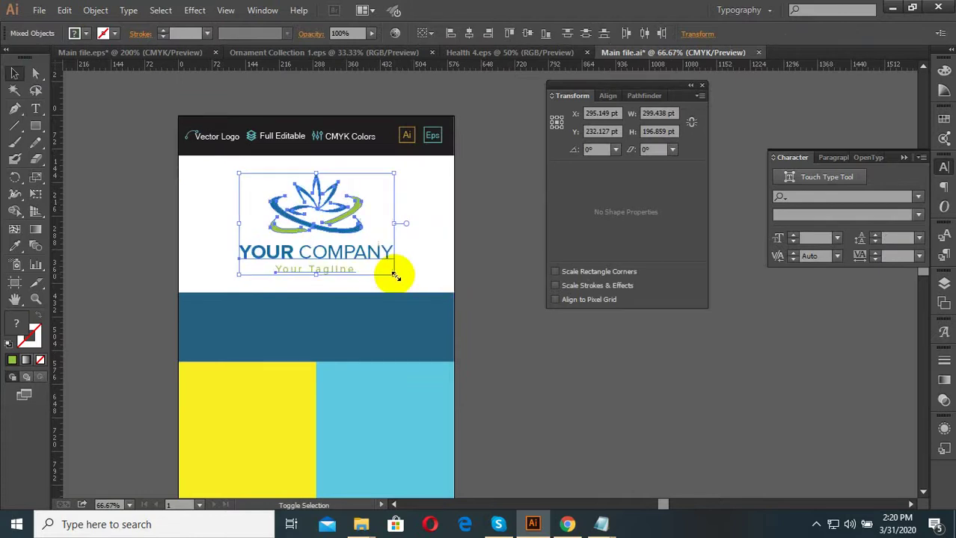
{"action": "scroll", "coordinate": [315, 203], "scroll_direction": "down", "scroll_amount": 2}
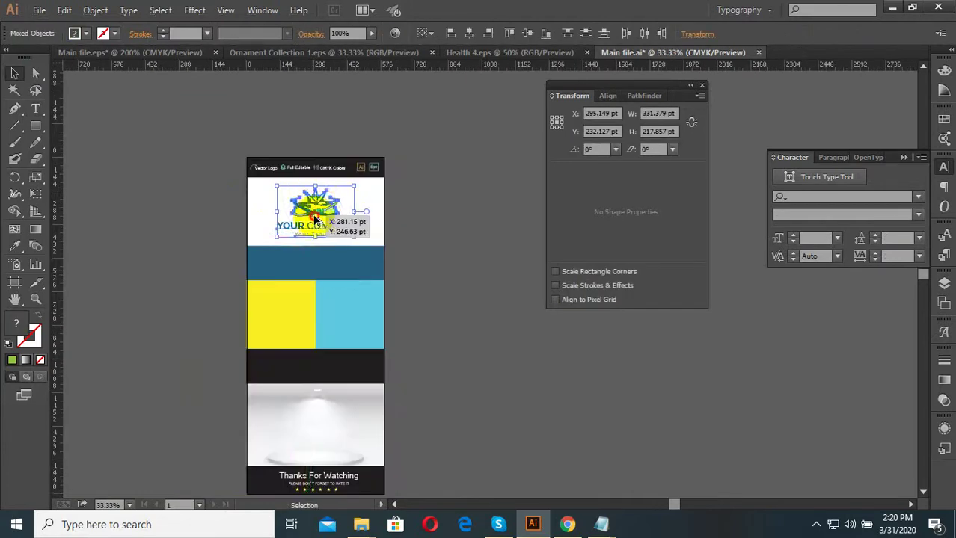
{"action": "left_click_drag", "start_coordinate": [314, 218], "coordinate": [320, 269]}
{"action": "scroll", "coordinate": [320, 269], "scroll_direction": "up", "scroll_amount": 3}
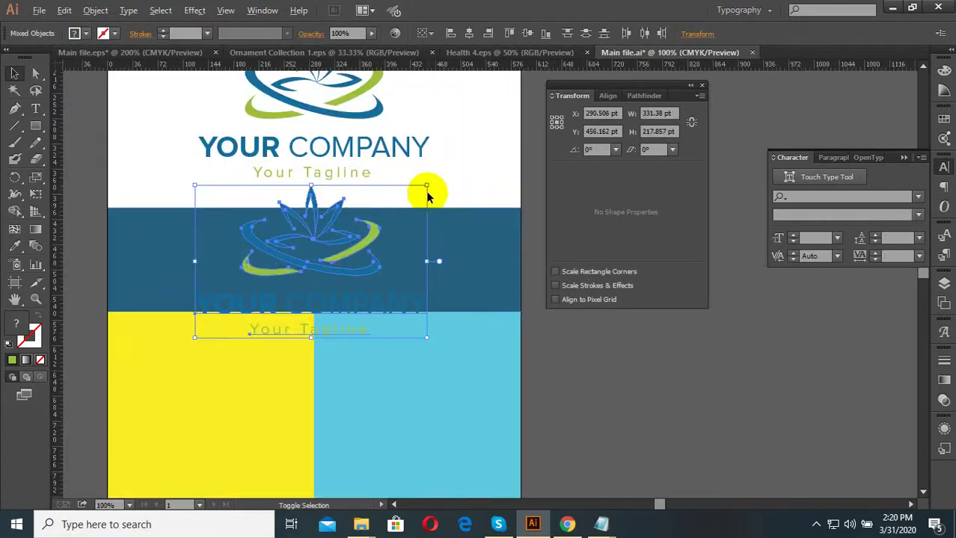
{"action": "left_click_drag", "start_coordinate": [430, 184], "coordinate": [408, 226]}
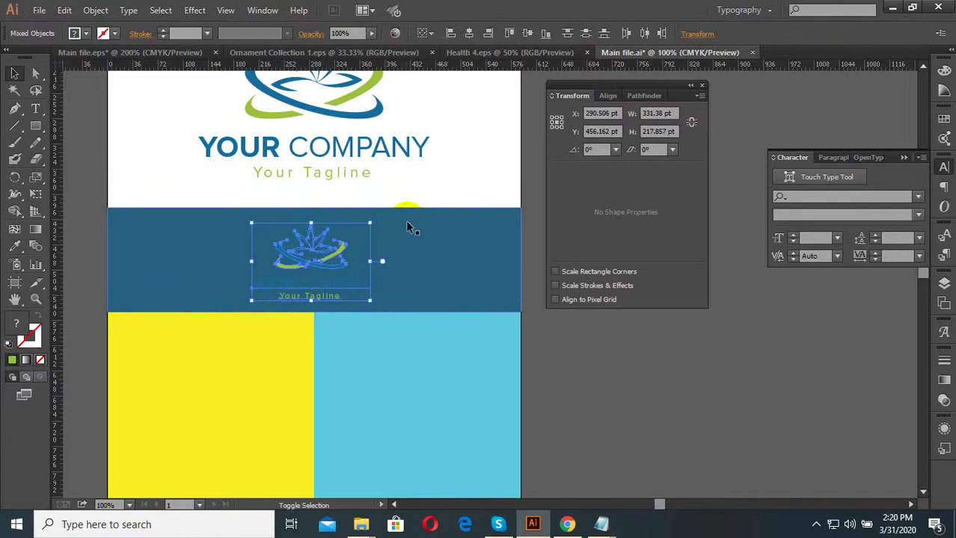
- Recolour the blue-band logo copy white with the Eyedropper
{"action": "left_click", "coordinate": [15, 245]}
{"action": "left_click", "coordinate": [187, 193]}
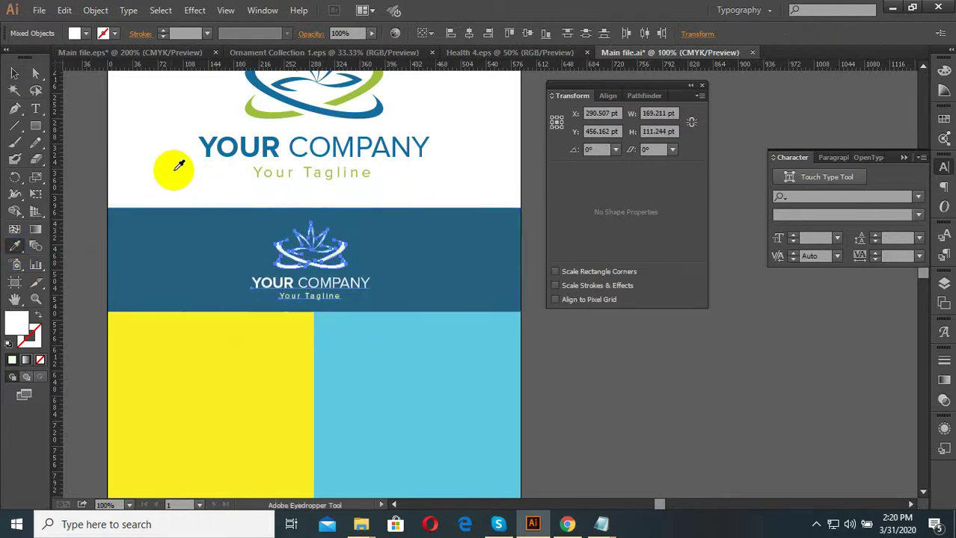
{"action": "left_click", "coordinate": [15, 75]}
{"action": "scroll", "coordinate": [341, 188], "scroll_direction": "down", "scroll_amount": 1}
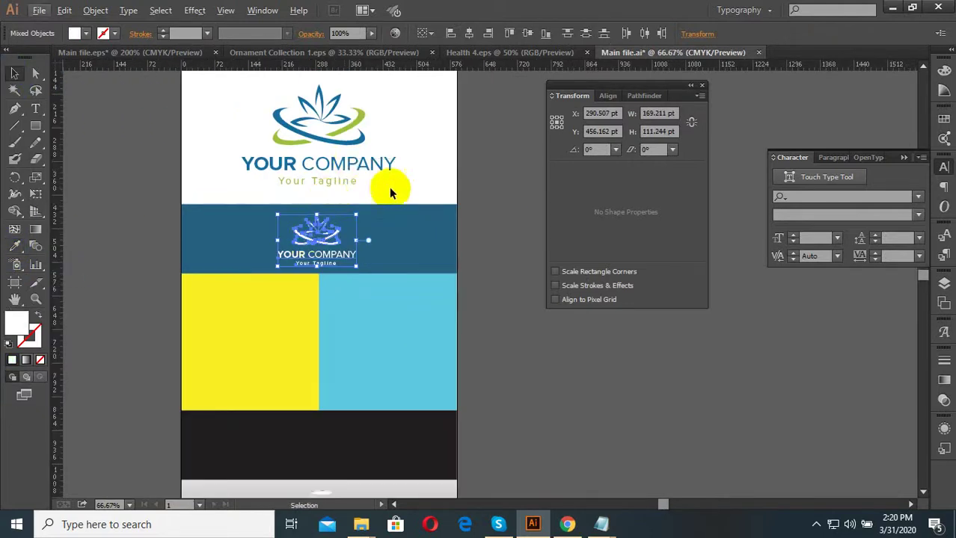
- Copy the top logo onto the yellow/cyan band and shrink it to about half size
{"action": "left_click", "coordinate": [292, 108]}
{"action": "left_click_drag", "start_coordinate": [291, 108], "coordinate": [348, 378], "text": "alt"}
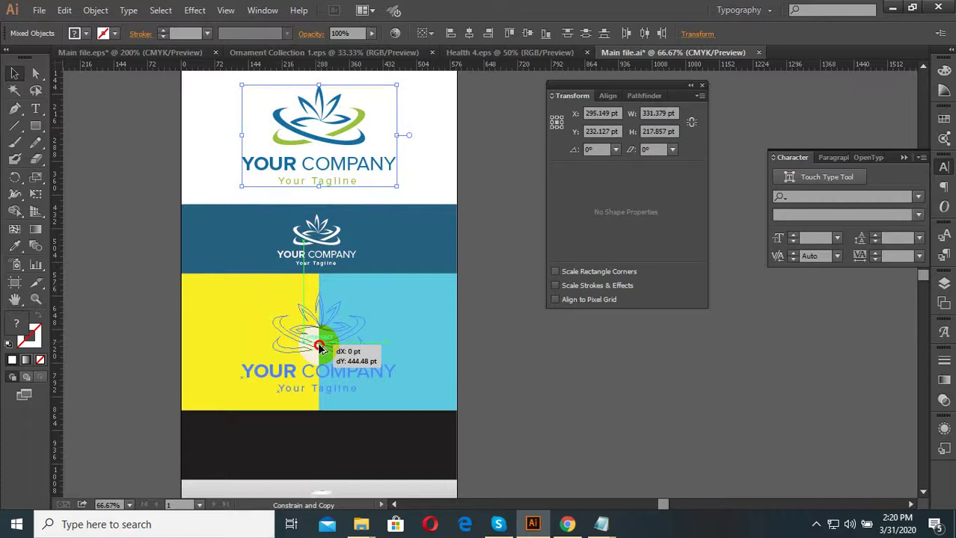
{"action": "scroll", "coordinate": [347, 378], "scroll_direction": "up", "scroll_amount": 2}
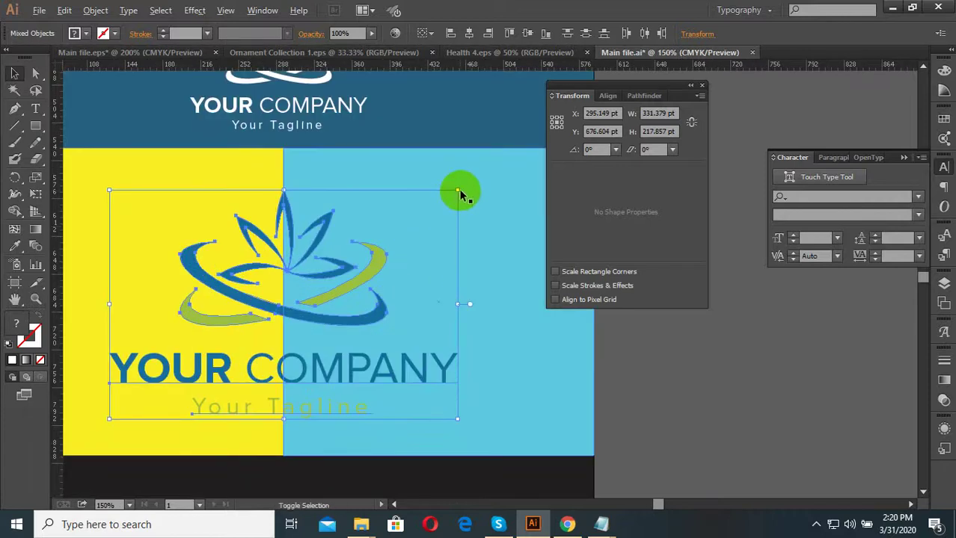
{"action": "left_click_drag", "start_coordinate": [457, 191], "coordinate": [373, 247]}
- Move the logo copy onto the cyan panel, adjust its size, and duplicate it onto yellow
{"action": "scroll", "coordinate": [308, 314], "scroll_direction": "down", "scroll_amount": 1}
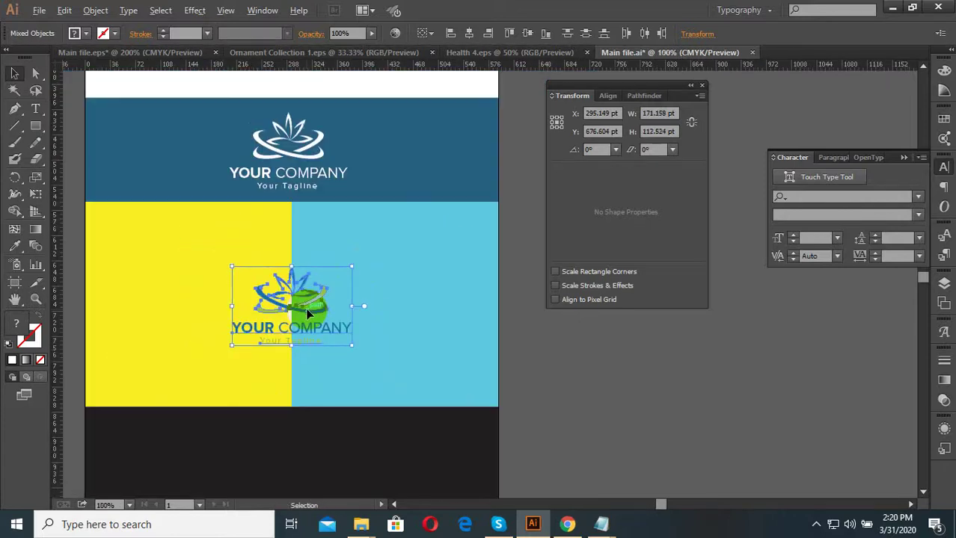
{"action": "left_click_drag", "start_coordinate": [308, 314], "coordinate": [406, 314]}
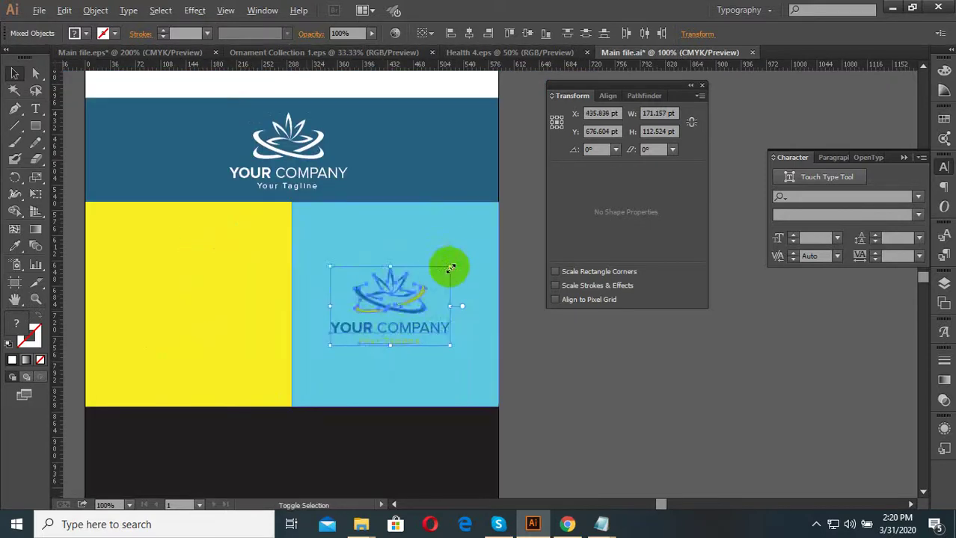
{"action": "left_click_drag", "start_coordinate": [451, 267], "coordinate": [465, 252]}
{"action": "scroll", "coordinate": [465, 252], "scroll_direction": "down", "scroll_amount": 2}
{"action": "mouse_move", "coordinate": [439, 293]}
{"action": "left_mouse_down"}
{"action": "mouse_move", "coordinate": [340, 293]}
{"action": "mouse_move", "coordinate": [330, 284]}
{"action": "left_mouse_up"}
- Place a scaled-down logo copy low on the bottom spotlight panel
{"action": "scroll", "coordinate": [340, 211], "scroll_direction": "down", "scroll_amount": 1}
{"action": "left_click_drag", "start_coordinate": [382, 176], "coordinate": [367, 375]}
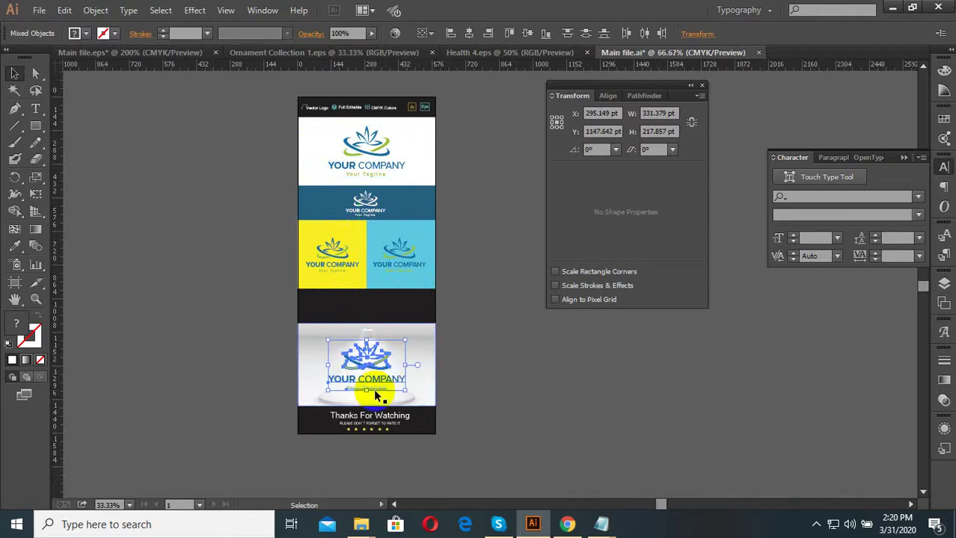
{"action": "scroll", "coordinate": [373, 389], "scroll_direction": "up", "scroll_amount": 3}
{"action": "left_click_drag", "start_coordinate": [465, 236], "coordinate": [439, 255]}
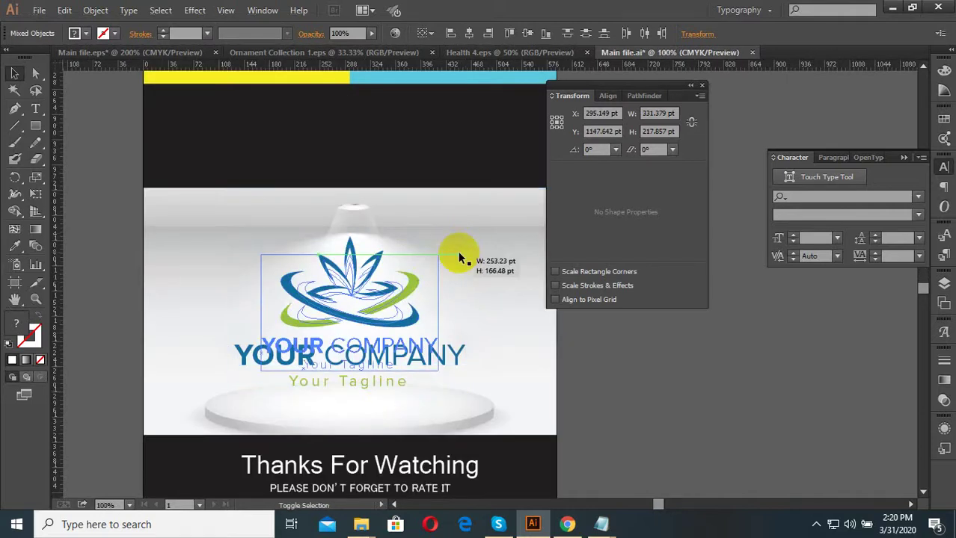
{"action": "mouse_move", "coordinate": [346, 321]}
{"action": "left_mouse_down"}
{"action": "mouse_move", "coordinate": [350, 367]}
{"action": "mouse_move", "coordinate": [354, 207]}
{"action": "left_mouse_up"}
- Shrink the dark-band logo copy and sample white onto it with the Eyedropper
{"action": "scroll", "coordinate": [351, 365], "scroll_direction": "down", "scroll_amount": 1}
{"action": "scroll", "coordinate": [431, 170], "scroll_direction": "up", "scroll_amount": 2}
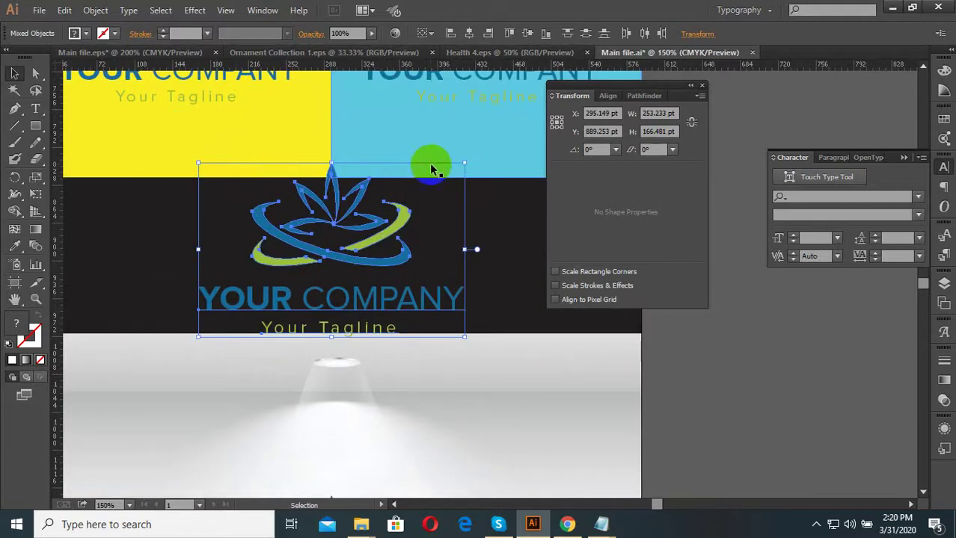
{"action": "left_click_drag", "start_coordinate": [463, 166], "coordinate": [400, 204]}
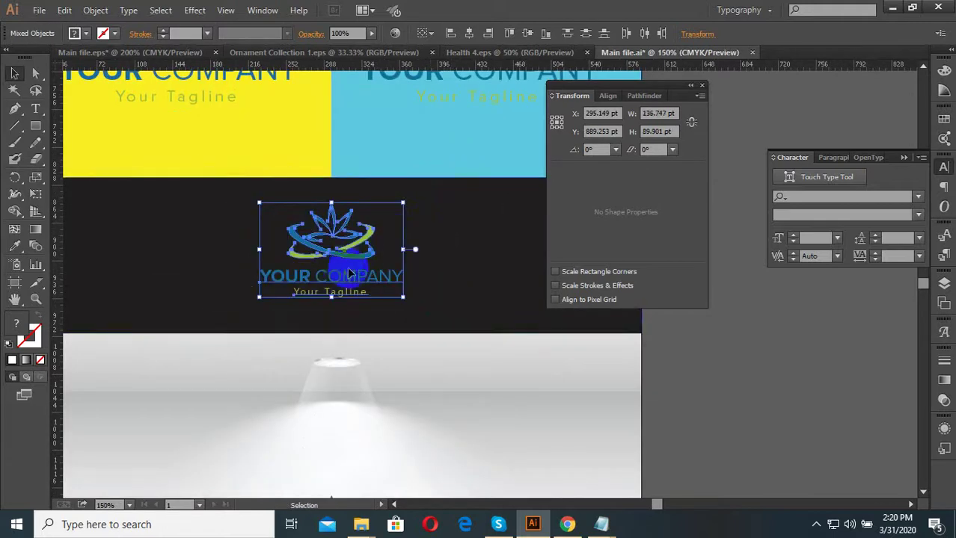
{"action": "scroll", "coordinate": [343, 270], "scroll_direction": "down", "scroll_amount": 1}
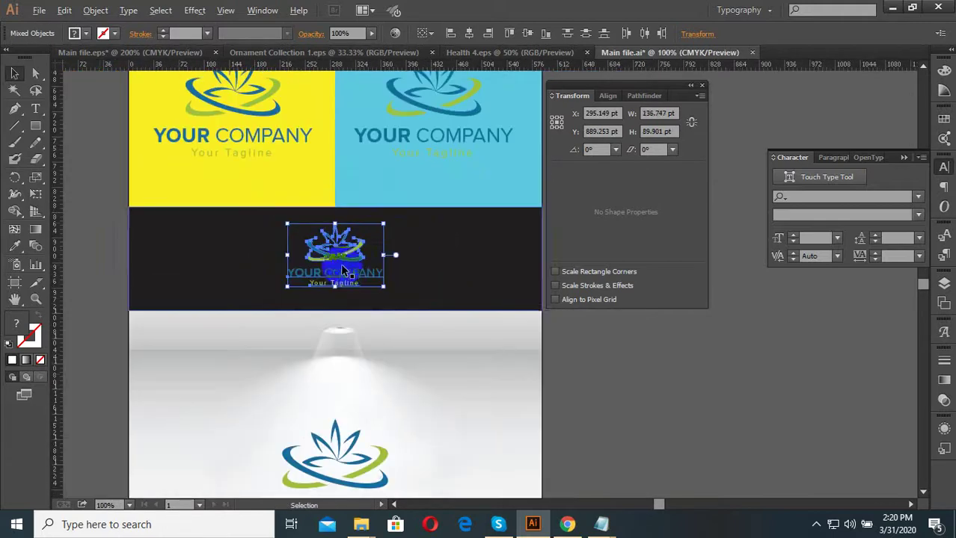
{"action": "left_click", "coordinate": [20, 249]}
{"action": "scroll", "coordinate": [320, 383], "scroll_direction": "down", "scroll_amount": 3}
{"action": "left_click", "coordinate": [177, 161]}
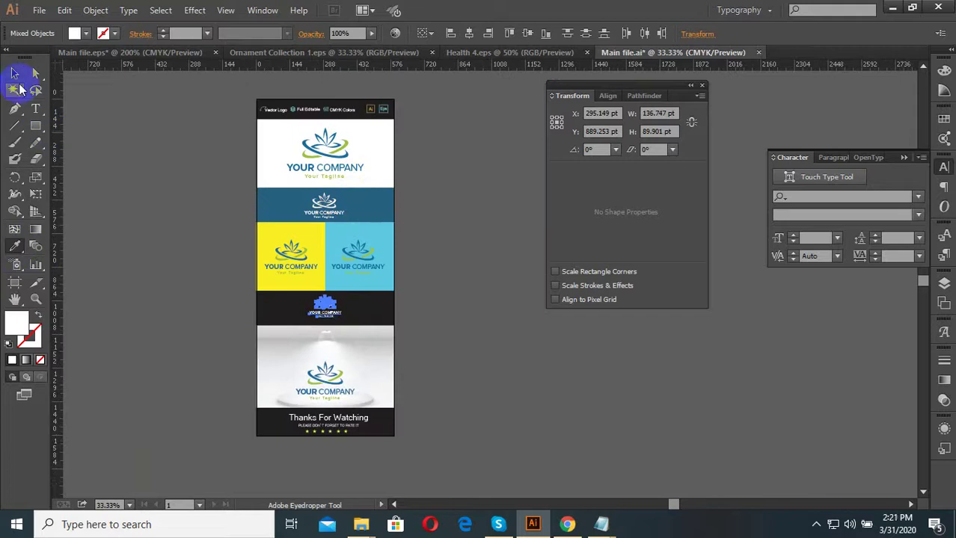
{"action": "left_click", "coordinate": [14, 73]}
{"action": "left_click", "coordinate": [140, 198]}
{"action": "scroll", "coordinate": [355, 327], "scroll_direction": "up", "scroll_amount": 3}
{"action": "scroll", "coordinate": [320, 297], "scroll_direction": "down", "scroll_amount": 4}
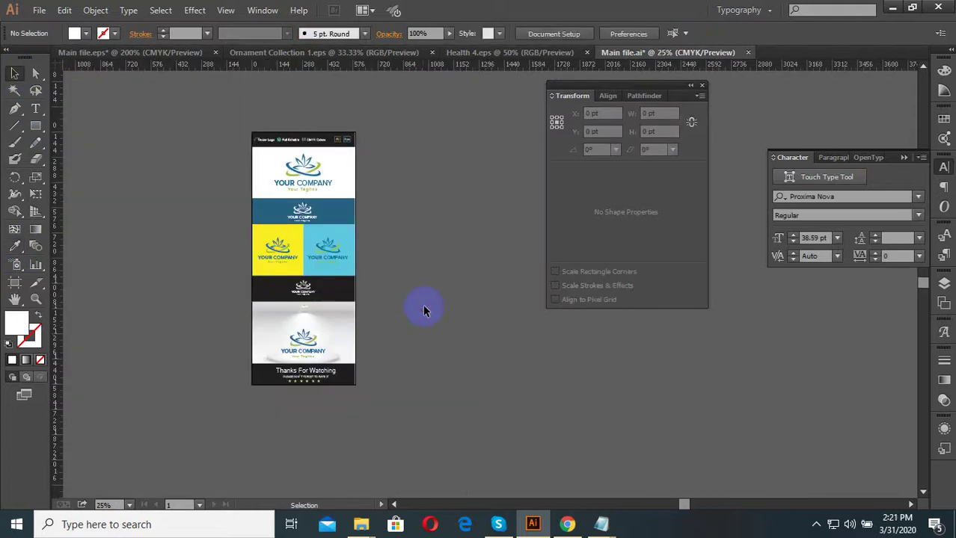
{"action": "scroll", "coordinate": [367, 318], "scroll_direction": "up", "scroll_amount": 3}
{"action": "scroll", "coordinate": [363, 315], "scroll_direction": "up", "scroll_amount": 3}
{"action": "scroll", "coordinate": [395, 316], "scroll_direction": "down", "scroll_amount": 4}
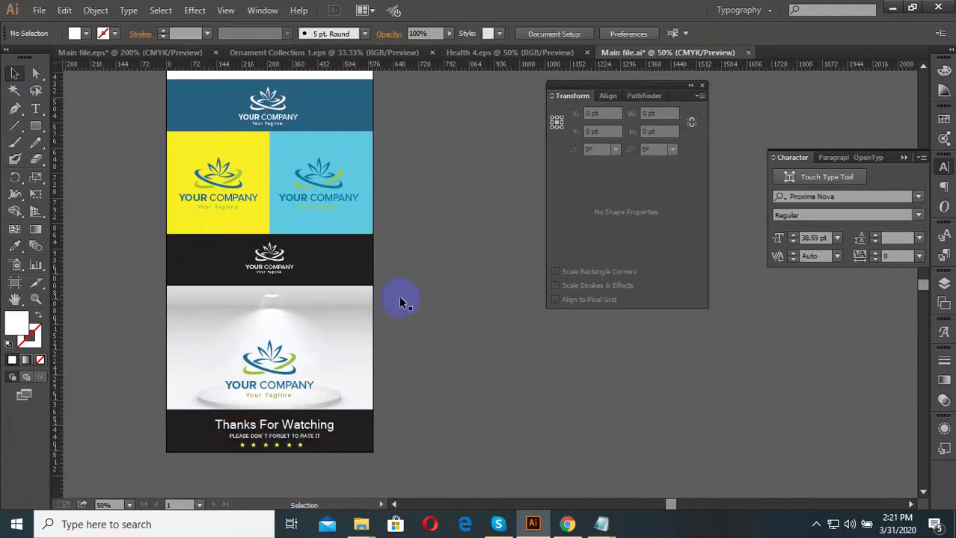
{"action": "scroll", "coordinate": [307, 471], "scroll_direction": "up", "scroll_amount": 3}
{"action": "scroll", "coordinate": [273, 459], "scroll_direction": "down", "scroll_amount": 3}
{"action": "scroll", "coordinate": [273, 464], "scroll_direction": "up", "scroll_amount": 2}
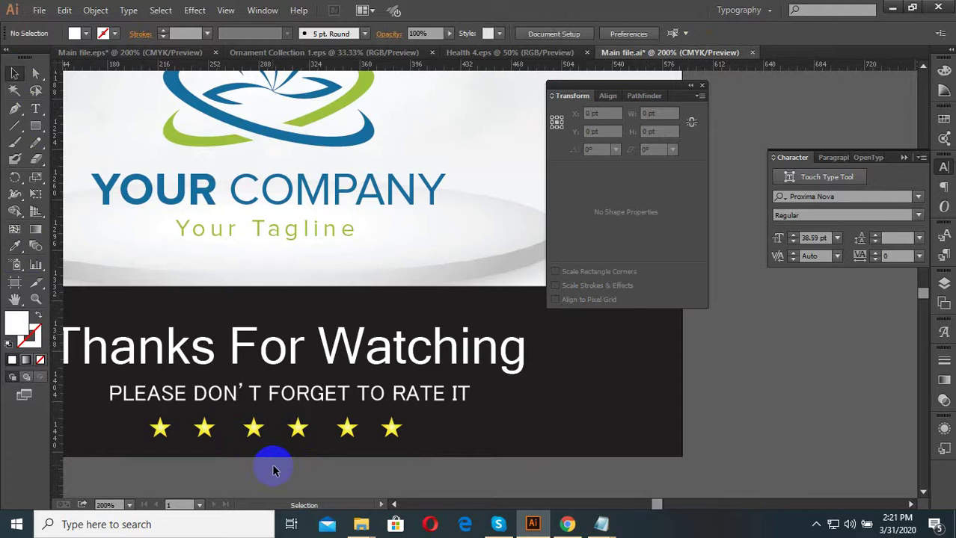
{"action": "scroll", "coordinate": [298, 426], "scroll_direction": "down", "scroll_amount": 3}
{"action": "scroll", "coordinate": [271, 423], "scroll_direction": "up", "scroll_amount": 2}
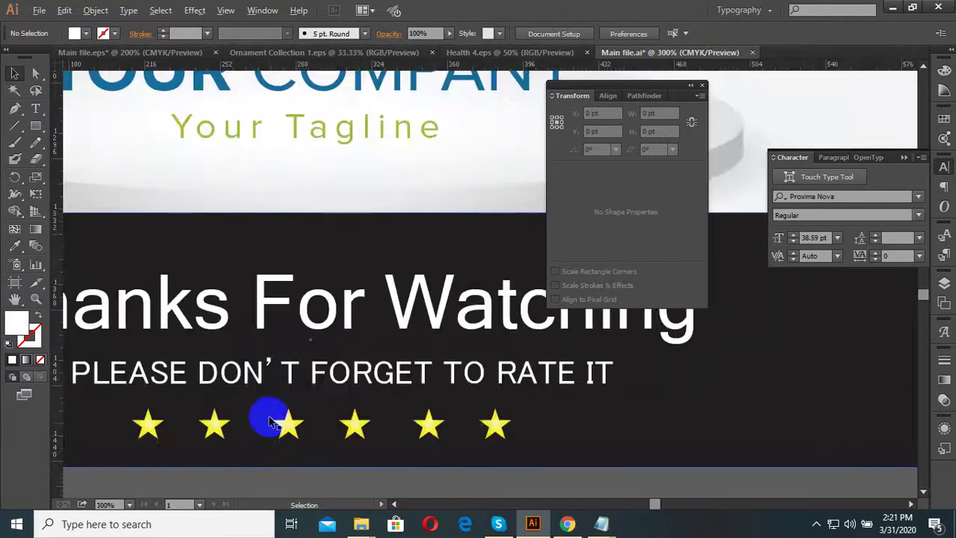
{"action": "scroll", "coordinate": [267, 417], "scroll_direction": "down", "scroll_amount": 2}
{"action": "scroll", "coordinate": [278, 413], "scroll_direction": "down", "scroll_amount": 3}
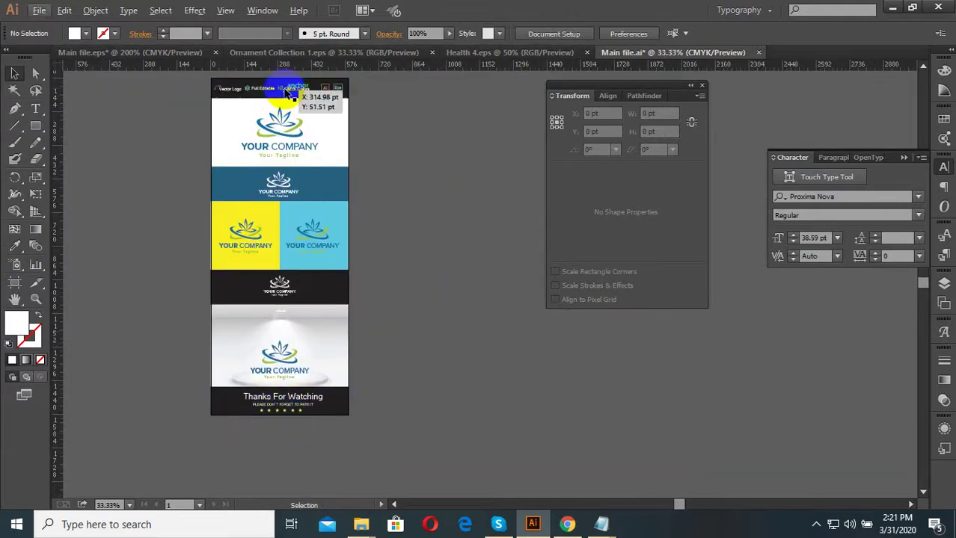
{"action": "scroll", "coordinate": [288, 92], "scroll_direction": "up", "scroll_amount": 2}
{"action": "scroll", "coordinate": [393, 133], "scroll_direction": "down", "scroll_amount": 1}
{"action": "scroll", "coordinate": [393, 133], "scroll_direction": "up", "scroll_amount": 3}
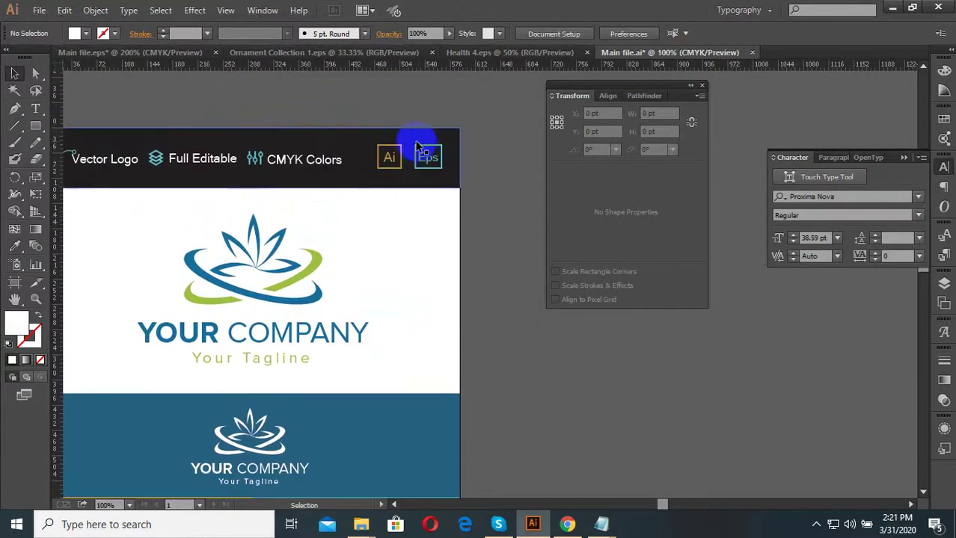
{"action": "scroll", "coordinate": [427, 139], "scroll_direction": "down", "scroll_amount": 2}
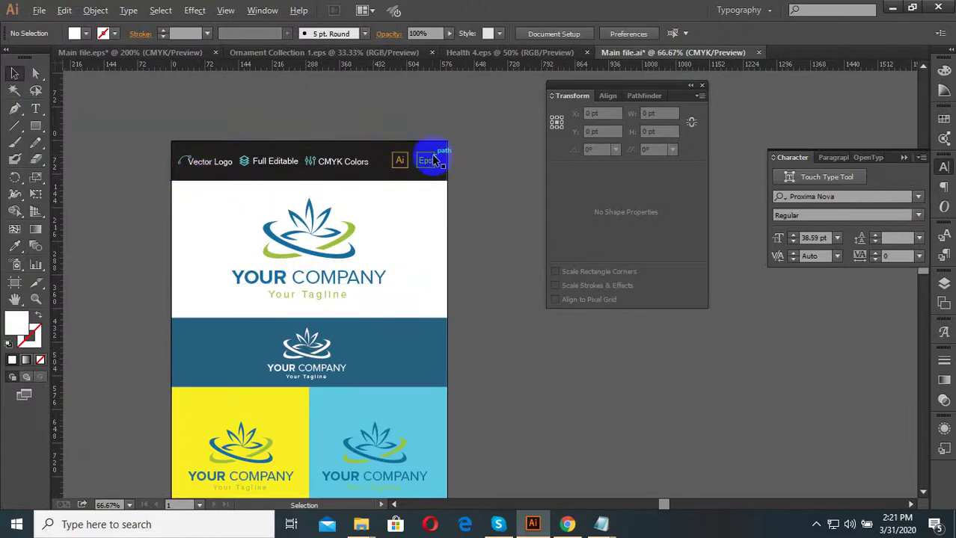
{"action": "scroll", "coordinate": [198, 163], "scroll_direction": "up", "scroll_amount": 2}
{"action": "scroll", "coordinate": [271, 171], "scroll_direction": "up", "scroll_amount": 1}
{"action": "scroll", "coordinate": [268, 217], "scroll_direction": "down", "scroll_amount": 1}
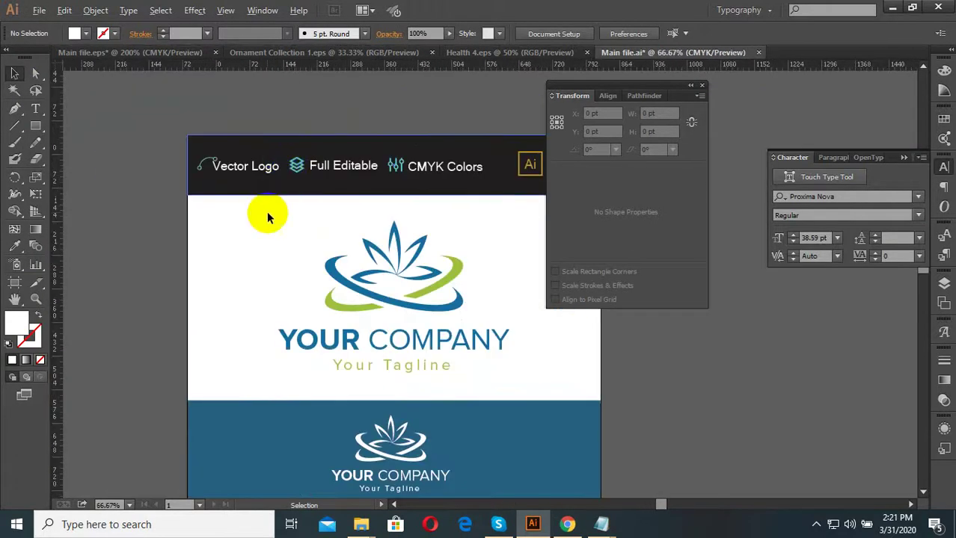
{"action": "scroll", "coordinate": [268, 217], "scroll_direction": "down", "scroll_amount": 2}
{"action": "scroll", "coordinate": [258, 247], "scroll_direction": "down", "scroll_amount": 2}
{"action": "scroll", "coordinate": [284, 225], "scroll_direction": "up", "scroll_amount": 2}
{"action": "scroll", "coordinate": [299, 214], "scroll_direction": "down", "scroll_amount": 2}
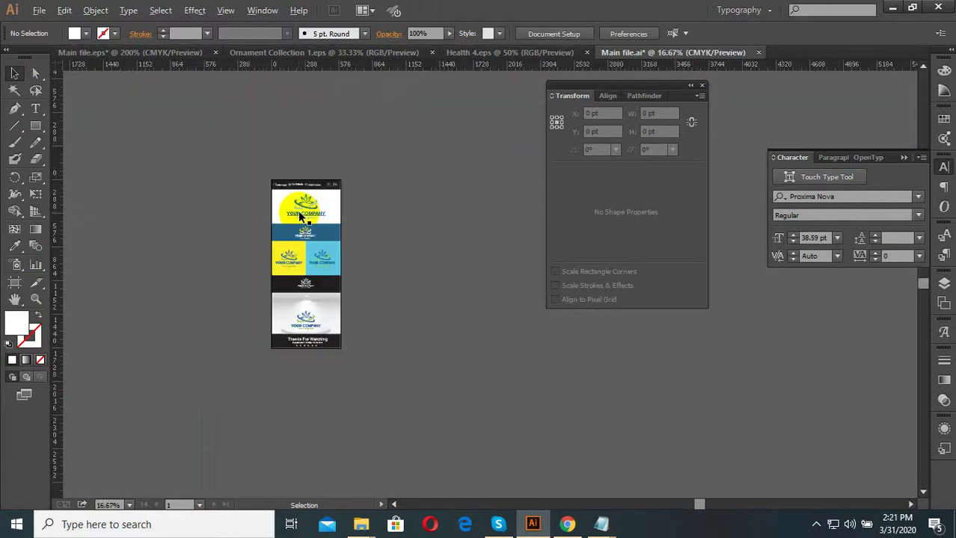
{"action": "scroll", "coordinate": [335, 382], "scroll_direction": "up", "scroll_amount": 1}
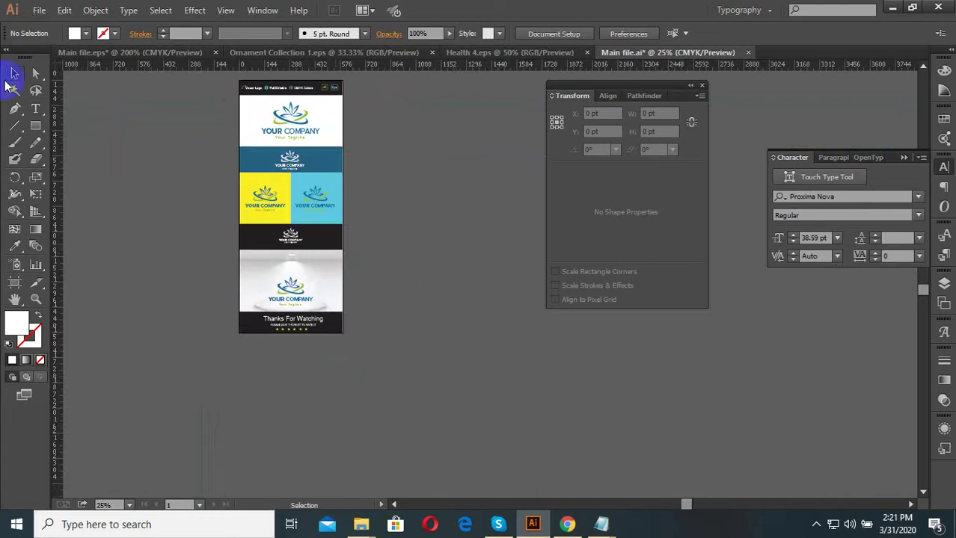
- Export a JPEG web preview with Save for Web
{"action": "left_click", "coordinate": [41, 11]}
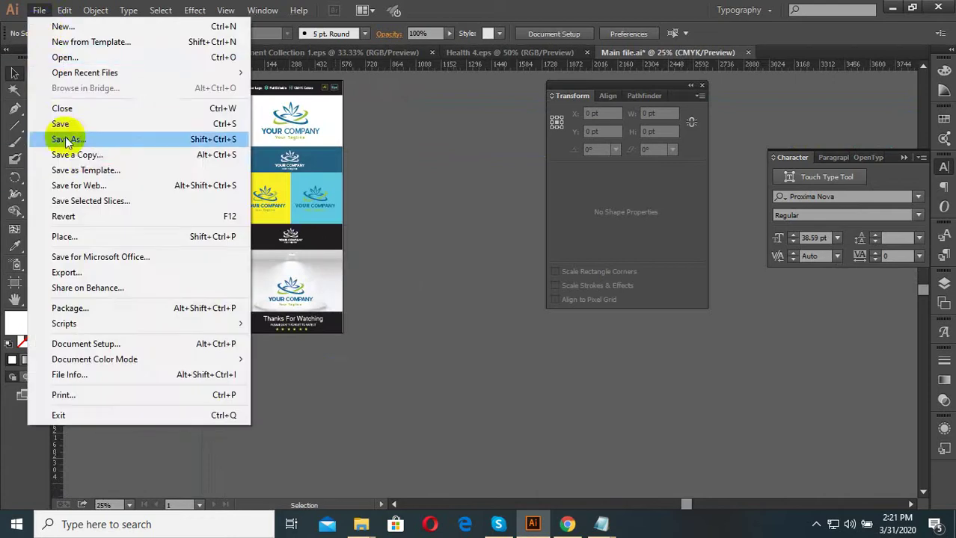
{"action": "left_click", "coordinate": [93, 186]}
{"action": "left_click", "coordinate": [778, 469]}
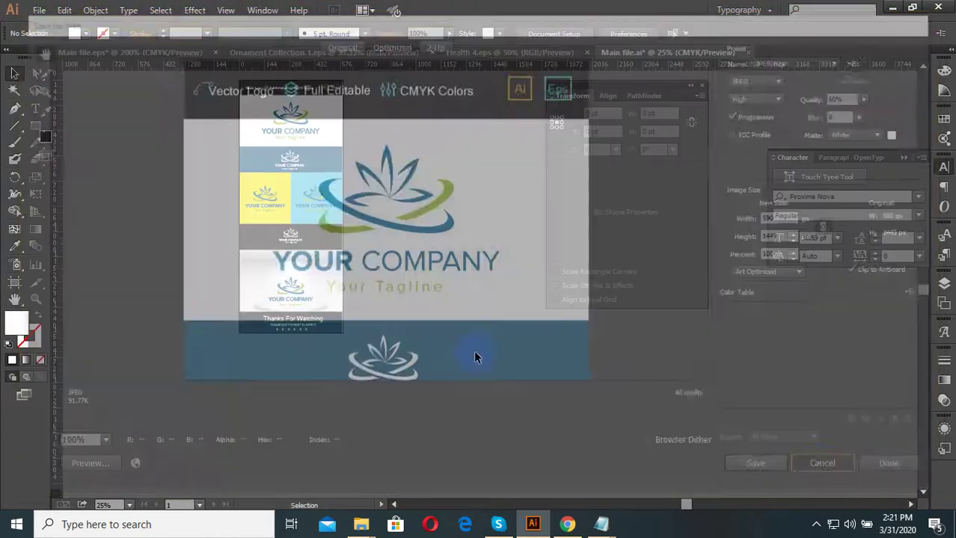
- Save Main file.ai as Illustrator CS, replacing the old copy and accepting the warning
{"action": "left_click", "coordinate": [39, 10]}
{"action": "left_click", "coordinate": [75, 133]}
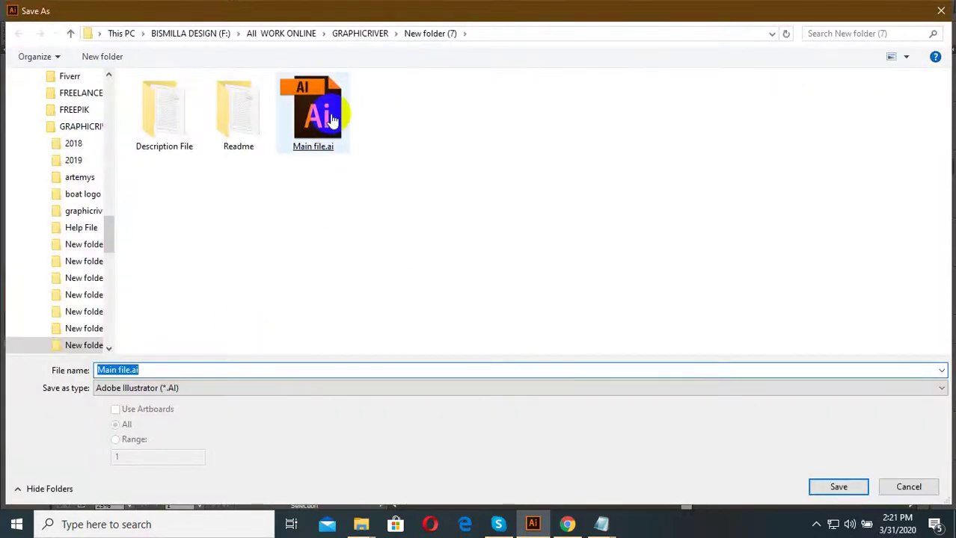
{"action": "right_click", "coordinate": [331, 117]}
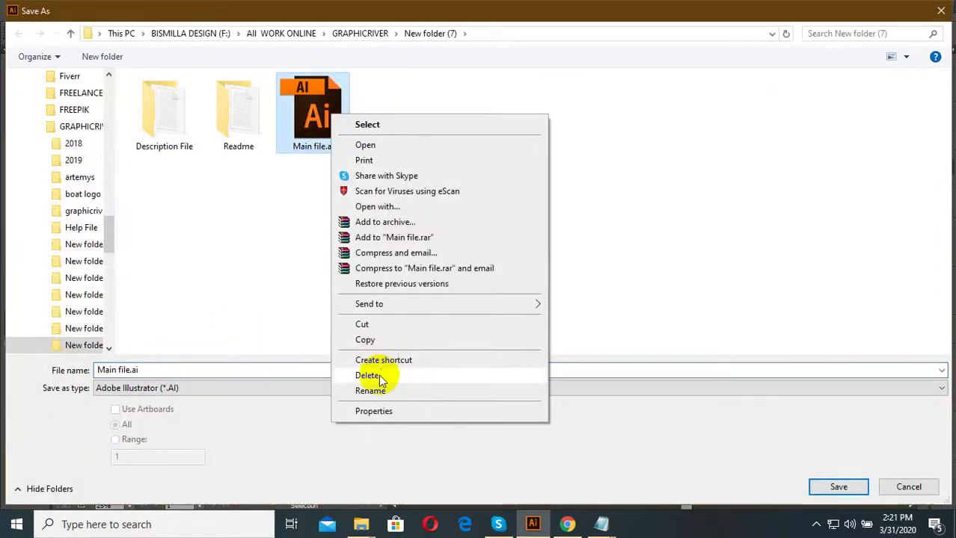
{"action": "left_click", "coordinate": [367, 374]}
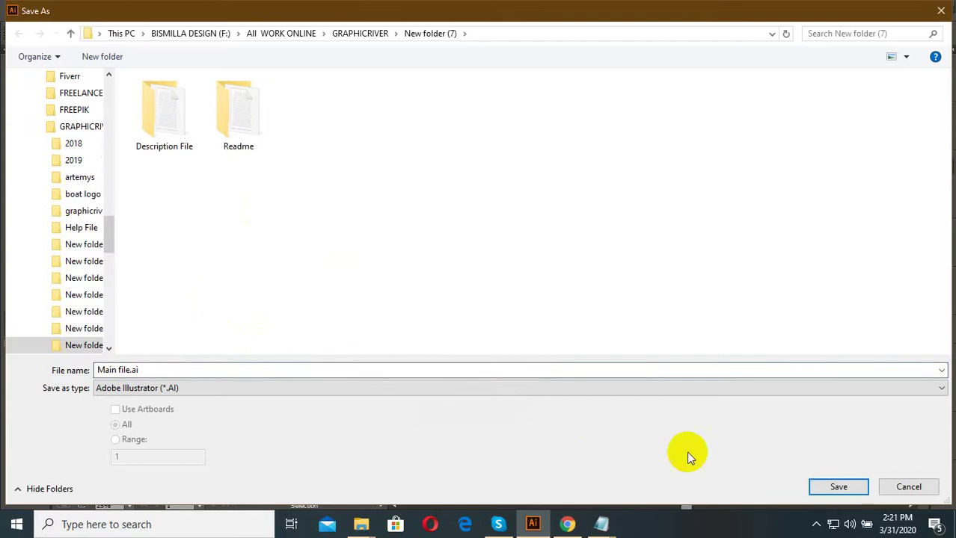
{"action": "left_click", "coordinate": [837, 487]}
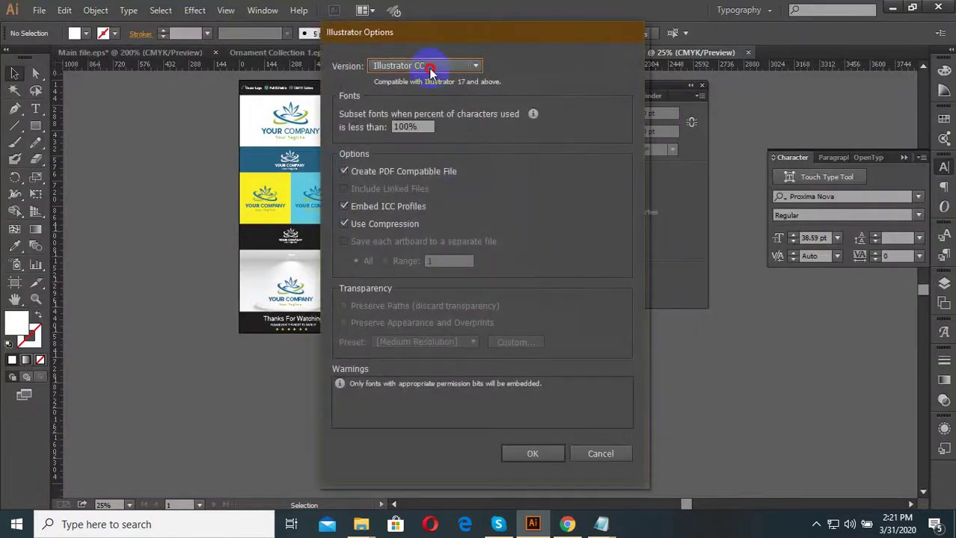
{"action": "left_click", "coordinate": [430, 66]}
{"action": "left_click", "coordinate": [432, 197]}
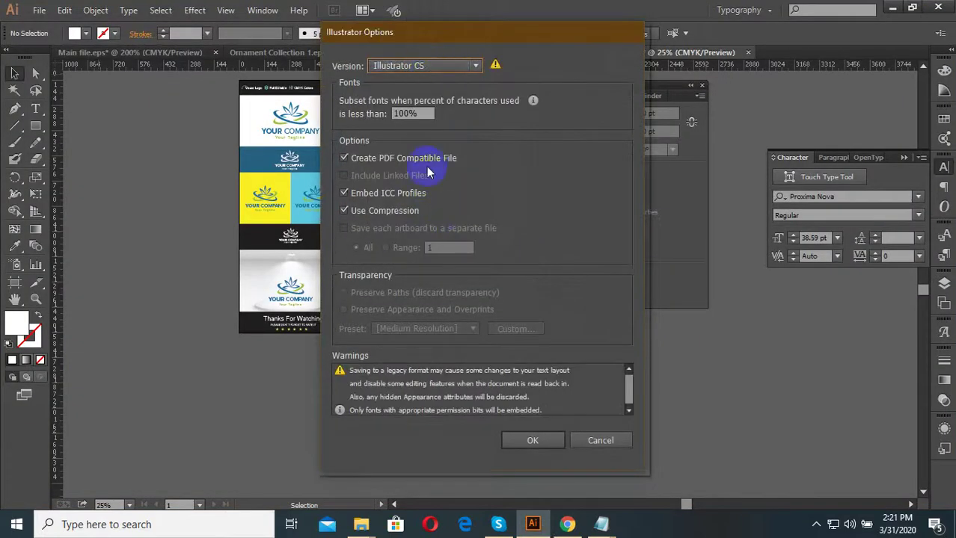
{"action": "left_click", "coordinate": [528, 444]}
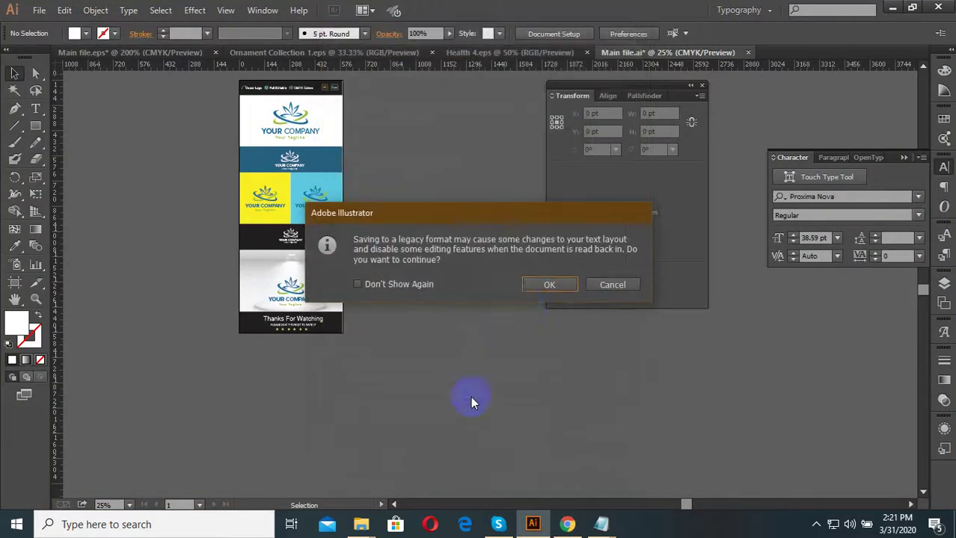
{"action": "left_click", "coordinate": [534, 287]}
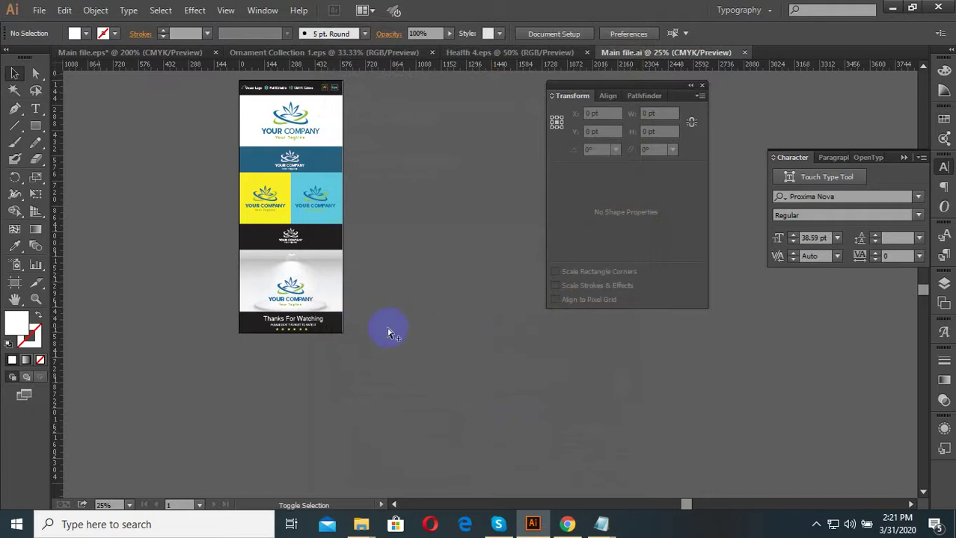
- Save As Illustrator EPS with Use Artboards, deleting old Main file.eps and Main file-01.eps
{"action": "left_click", "coordinate": [38, 10]}
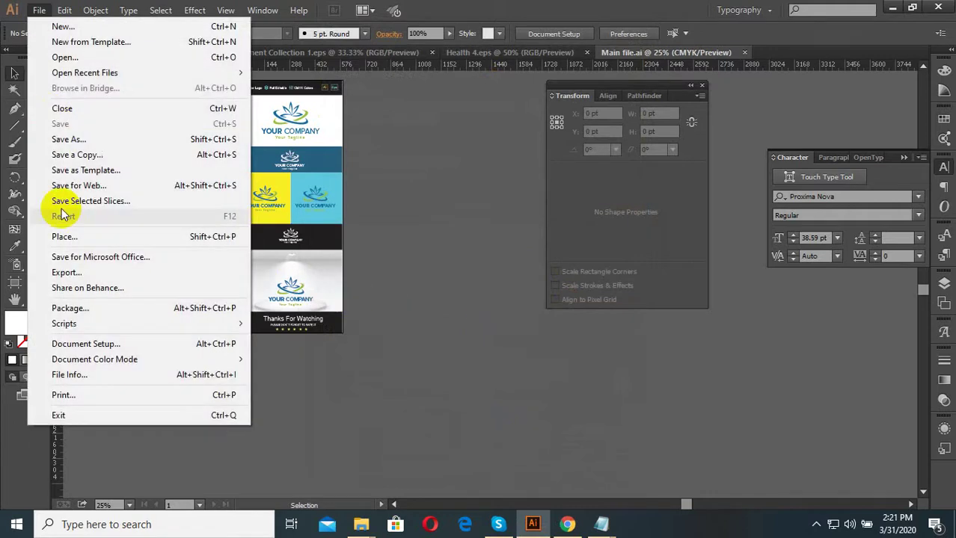
{"action": "left_click", "coordinate": [112, 141]}
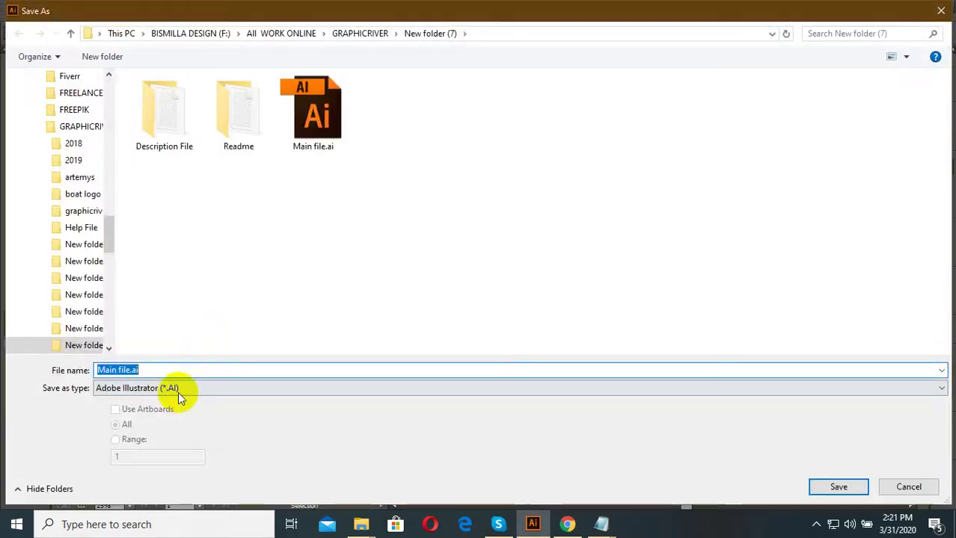
{"action": "left_click", "coordinate": [178, 392]}
{"action": "left_click", "coordinate": [171, 421]}
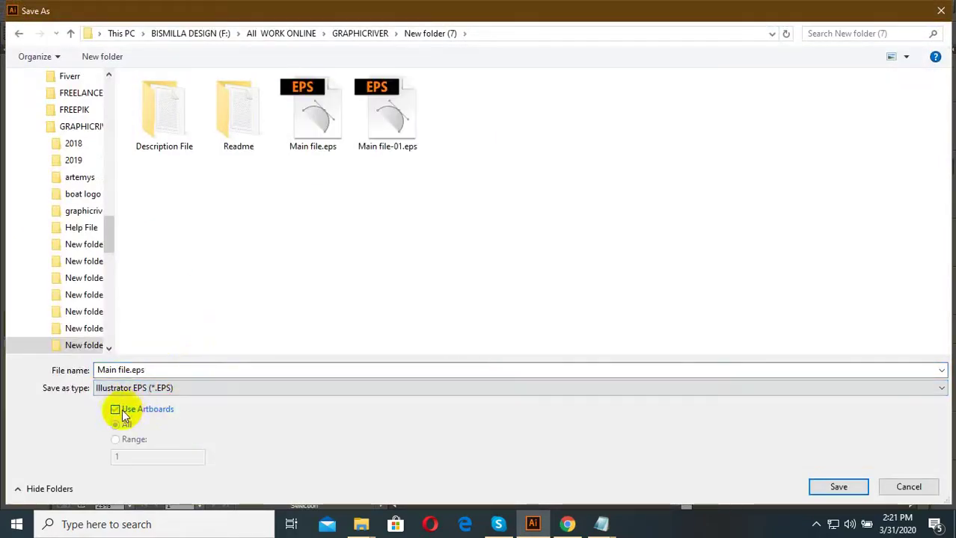
{"action": "right_click", "coordinate": [314, 112]}
{"action": "left_click", "coordinate": [348, 367]}
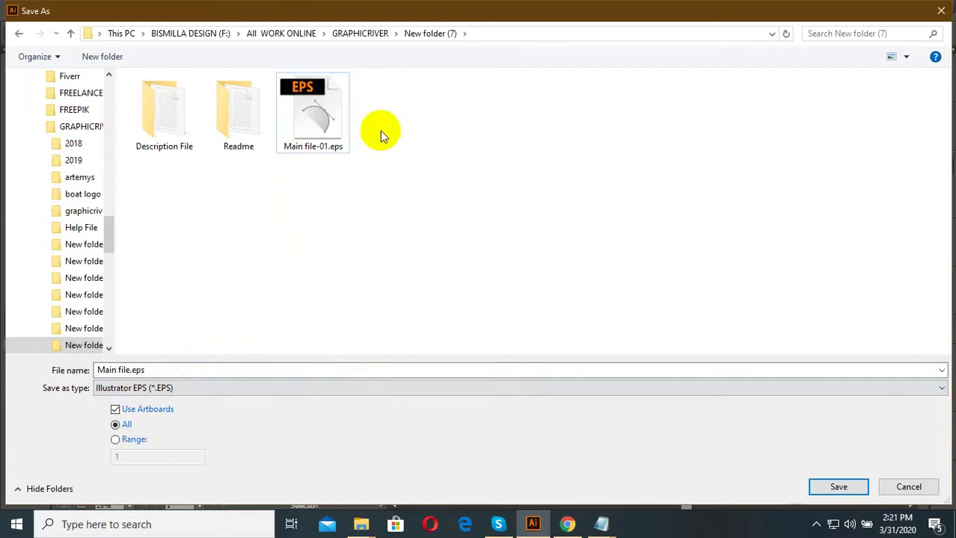
{"action": "right_click", "coordinate": [320, 117]}
{"action": "left_click", "coordinate": [357, 377]}
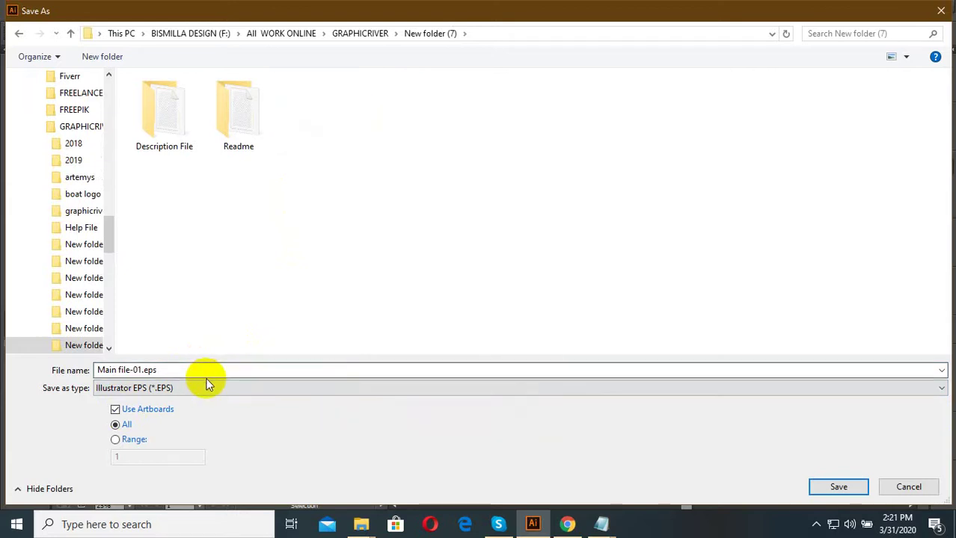
- Name the EPS 'Main file' and save it as Illustrator CS EPS, accepting the warning
{"action": "double_click", "coordinate": [166, 372]}
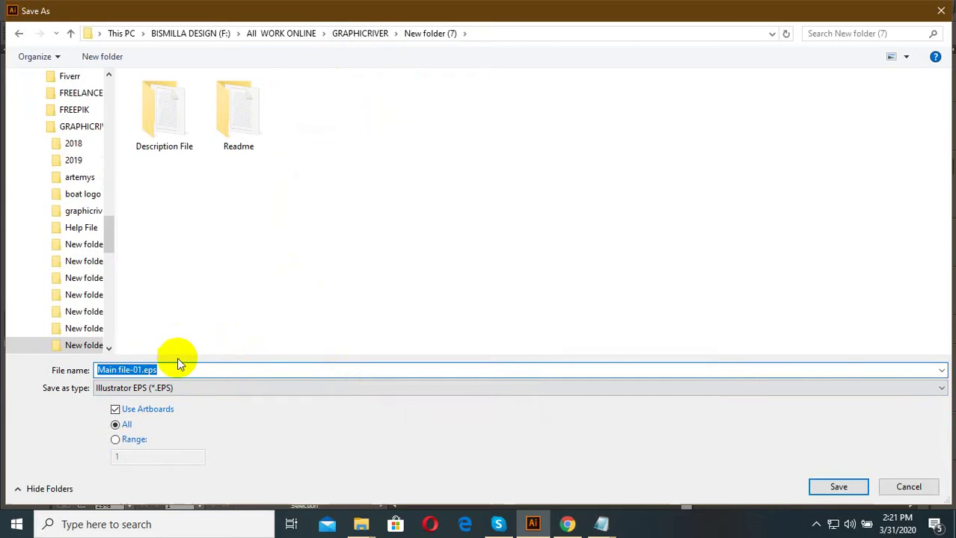
{"action": "key", "text": "BackSpace"}
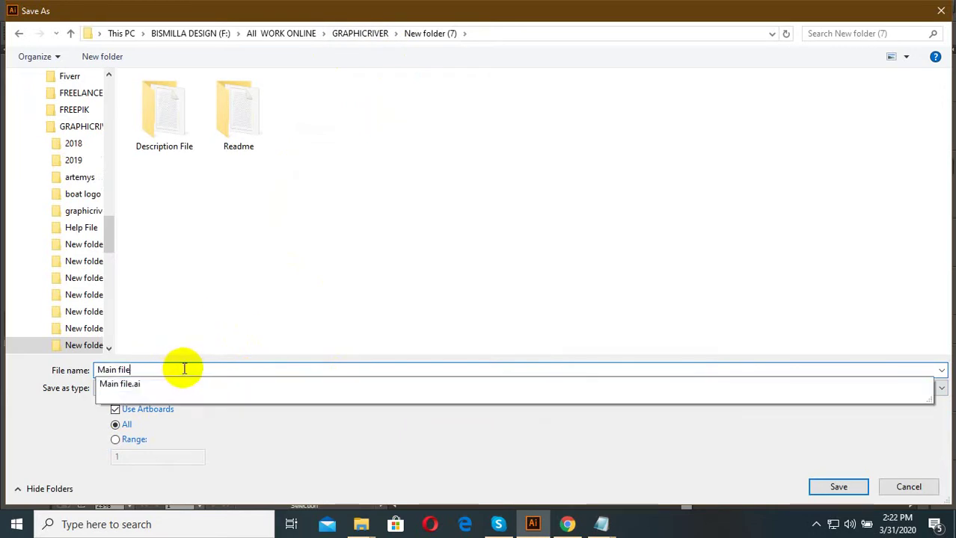
{"action": "left_click", "coordinate": [834, 487]}
{"action": "left_click", "coordinate": [466, 67]}
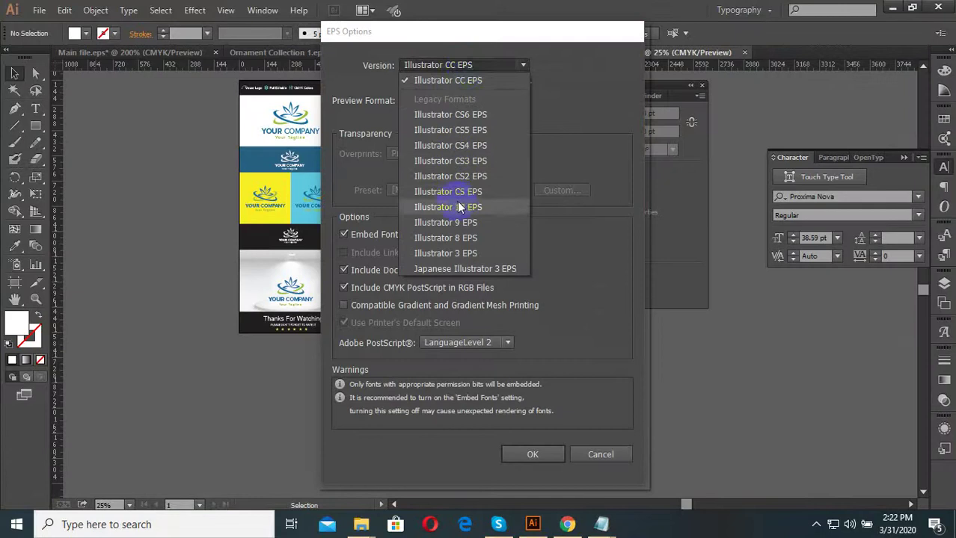
{"action": "left_click", "coordinate": [459, 207]}
{"action": "left_click", "coordinate": [480, 66]}
{"action": "left_click", "coordinate": [463, 191]}
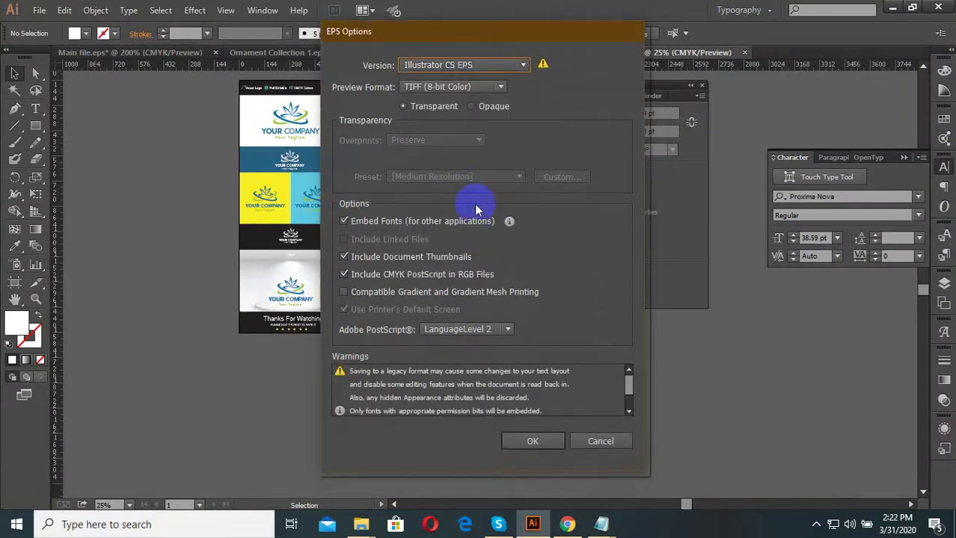
{"action": "left_click", "coordinate": [529, 440]}
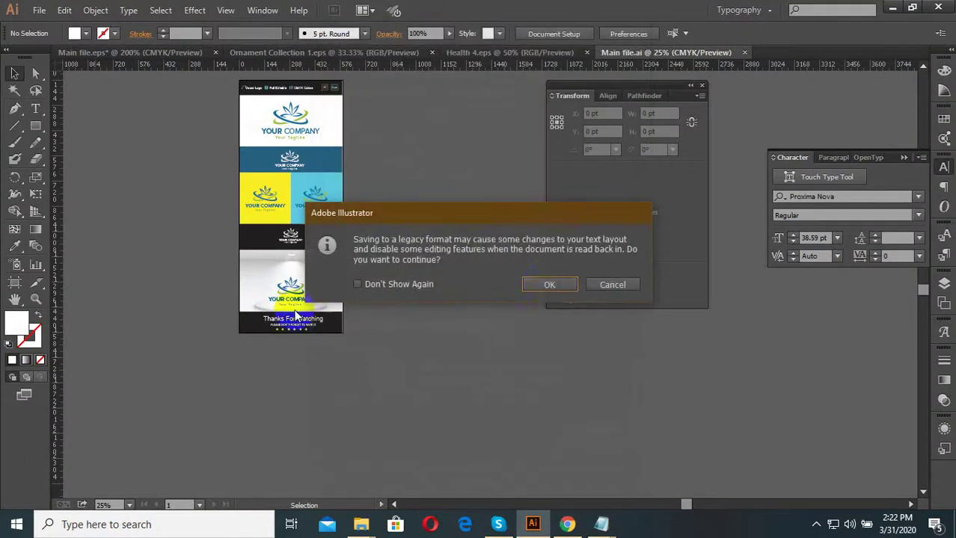
{"action": "left_click", "coordinate": [549, 279]}
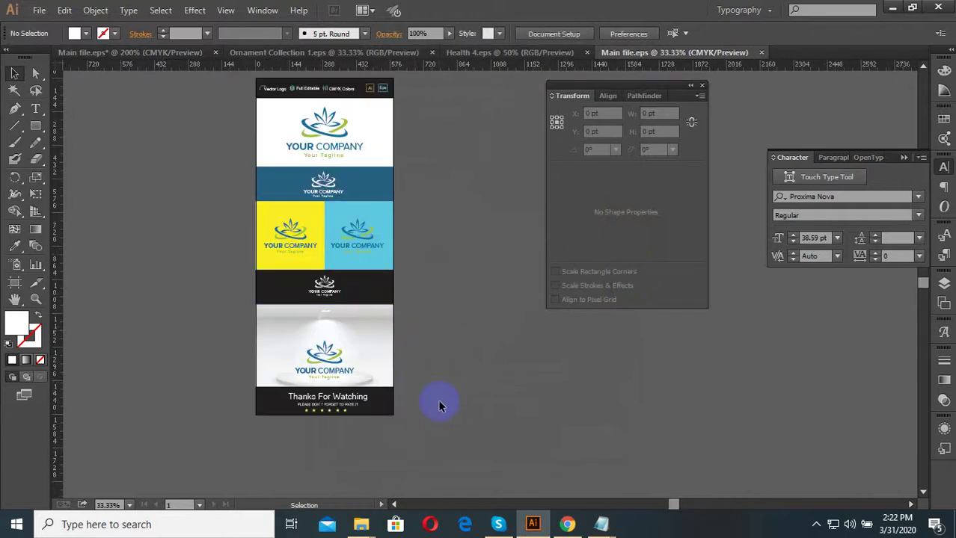
- Move the bottom and yellow/blue presentation panels off to the right of the artboard
{"action": "scroll", "coordinate": [426, 428], "scroll_direction": "down", "scroll_amount": 2}
{"action": "left_click", "coordinate": [398, 385]}
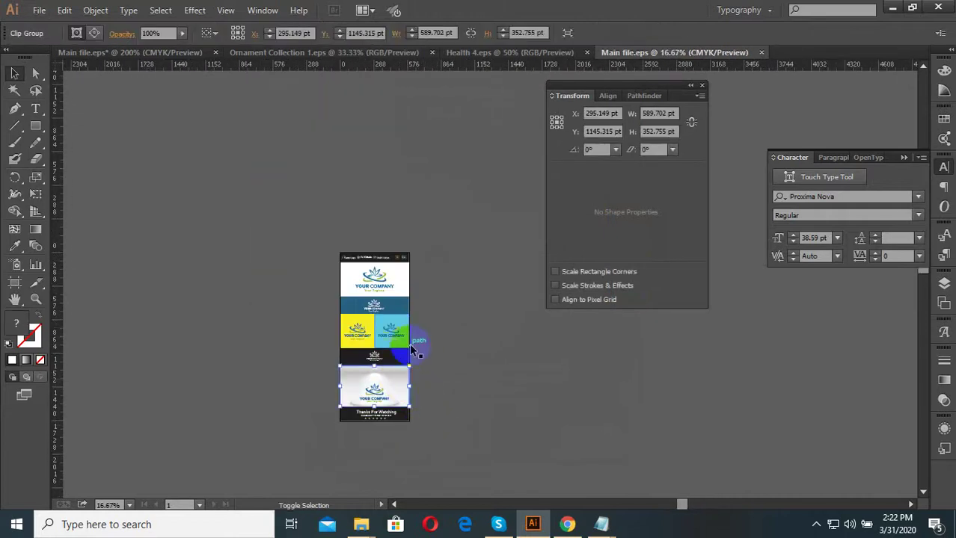
{"action": "left_click", "coordinate": [407, 349], "text": "shift"}
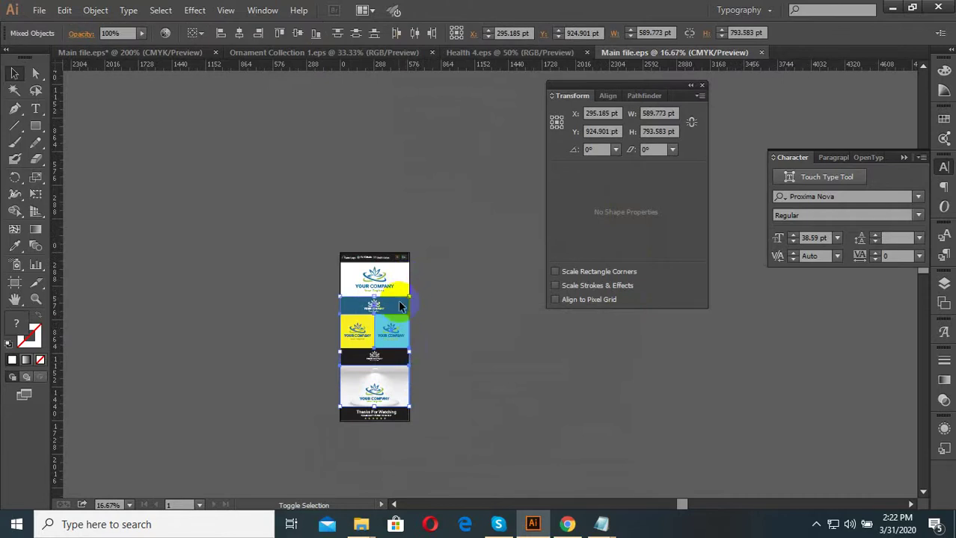
{"action": "left_click_drag", "start_coordinate": [394, 309], "coordinate": [504, 316]}
{"action": "left_click", "coordinate": [580, 359]}
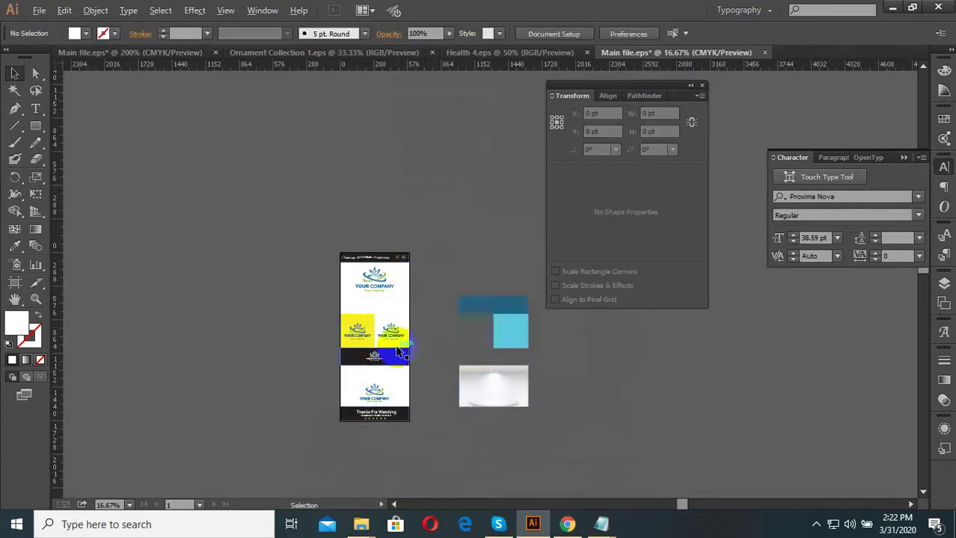
- Delete the lower artwork and the dark header bar, keeping only the top logo
{"action": "scroll", "coordinate": [396, 345], "scroll_direction": "up", "scroll_amount": 2}
{"action": "scroll", "coordinate": [415, 266], "scroll_direction": "down", "scroll_amount": 1}
{"action": "left_click_drag", "start_coordinate": [418, 267], "coordinate": [286, 402]}
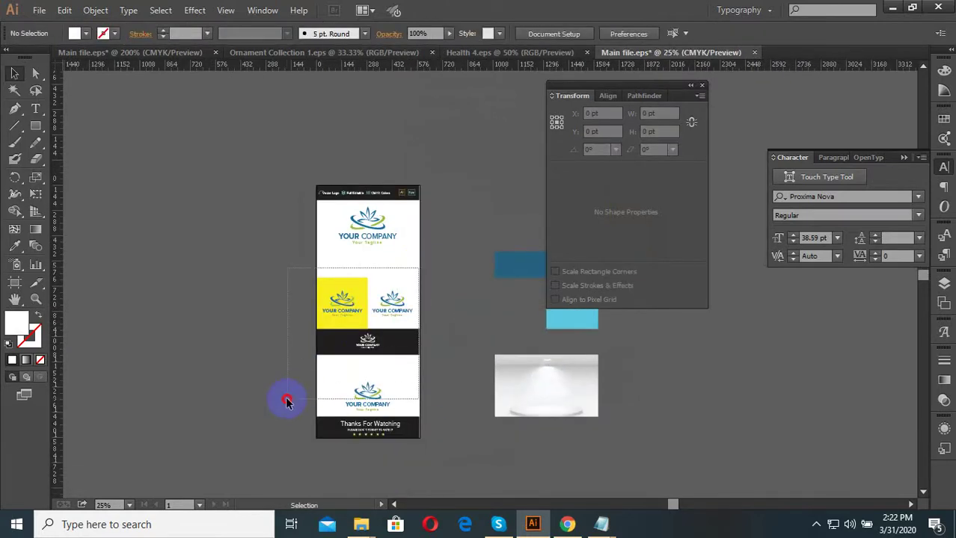
{"action": "left_click_drag", "start_coordinate": [273, 436], "coordinate": [277, 437]}
{"action": "key", "text": "Delete"}
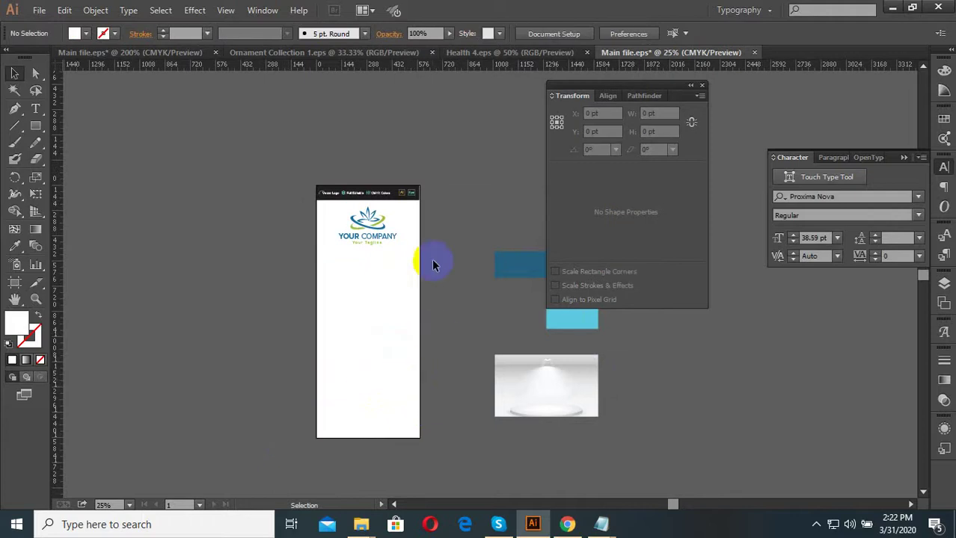
{"action": "left_click_drag", "start_coordinate": [251, 138], "coordinate": [249, 140]}
{"action": "key", "text": "Delete"}
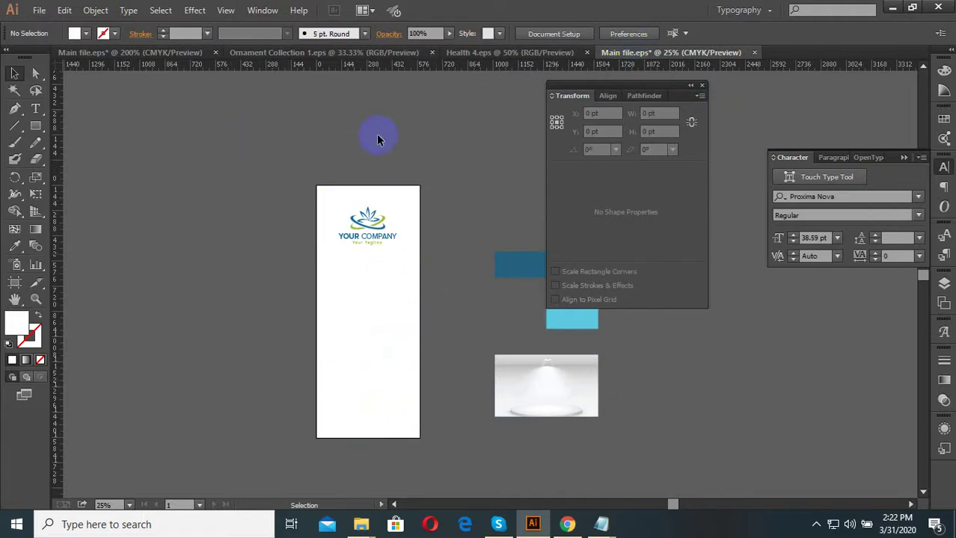
- Set Artboard 8's height to 590 pt with the Artboard tool
{"action": "left_click", "coordinate": [16, 283]}
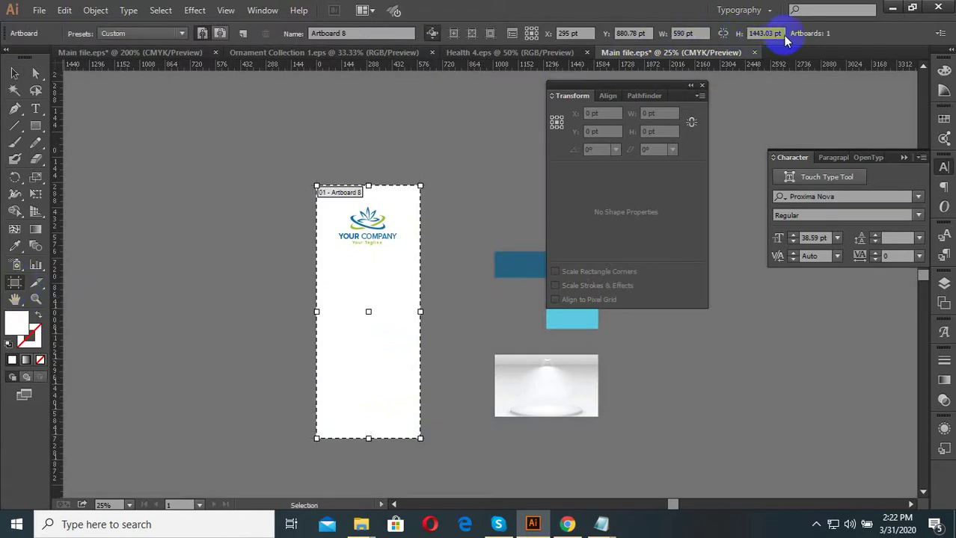
{"action": "left_click_drag", "start_coordinate": [779, 33], "coordinate": [713, 45]}
{"action": "type", "text": "59"}
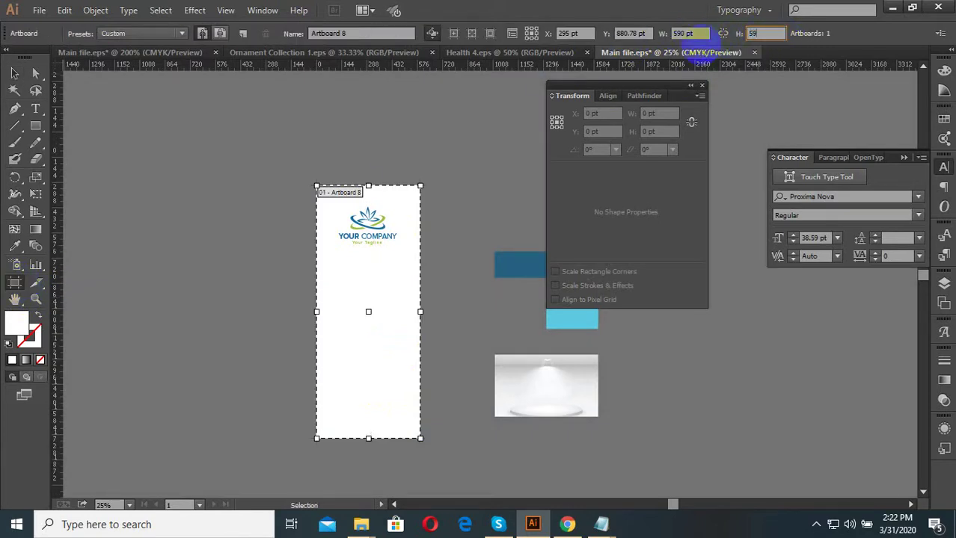
{"action": "type", "text": "0"}
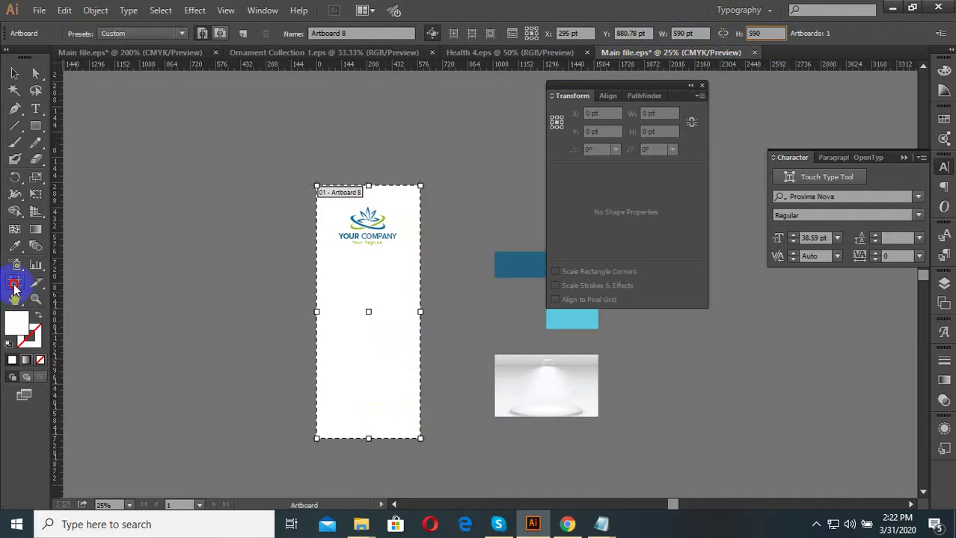
{"action": "left_click", "coordinate": [15, 286]}
- Remove the small extra logo copy and move the logo to the artboard's centre
{"action": "left_click", "coordinate": [13, 73]}
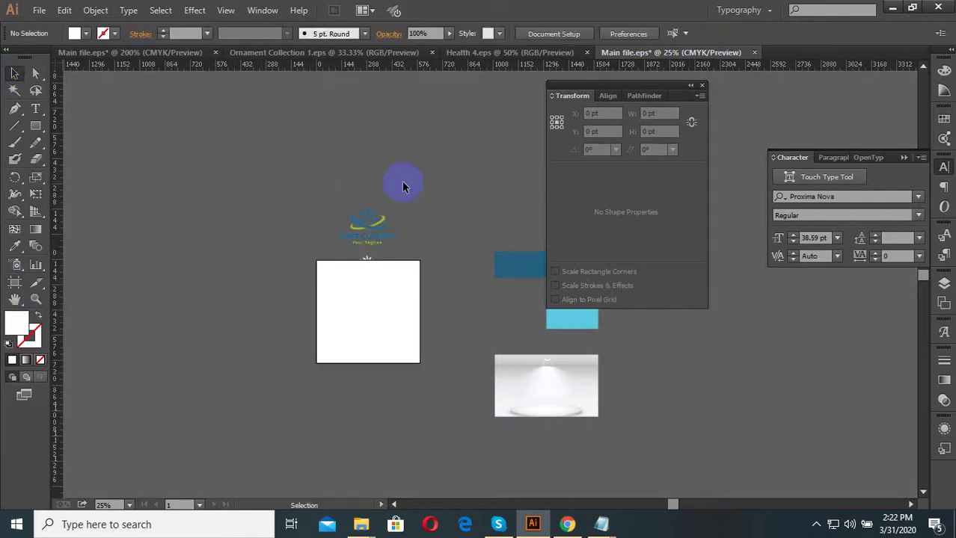
{"action": "mouse_move", "coordinate": [402, 182]}
{"action": "left_mouse_down"}
{"action": "mouse_move", "coordinate": [299, 287]}
{"action": "mouse_move", "coordinate": [412, 267]}
{"action": "mouse_move", "coordinate": [313, 138]}
{"action": "left_mouse_up"}
{"action": "key", "text": "ctrl+="}
{"action": "key", "text": "Delete"}
{"action": "key", "text": "ctrl+minus"}
{"action": "left_click_drag", "start_coordinate": [369, 187], "coordinate": [359, 299]}
{"action": "left_click", "coordinate": [64, 315]}
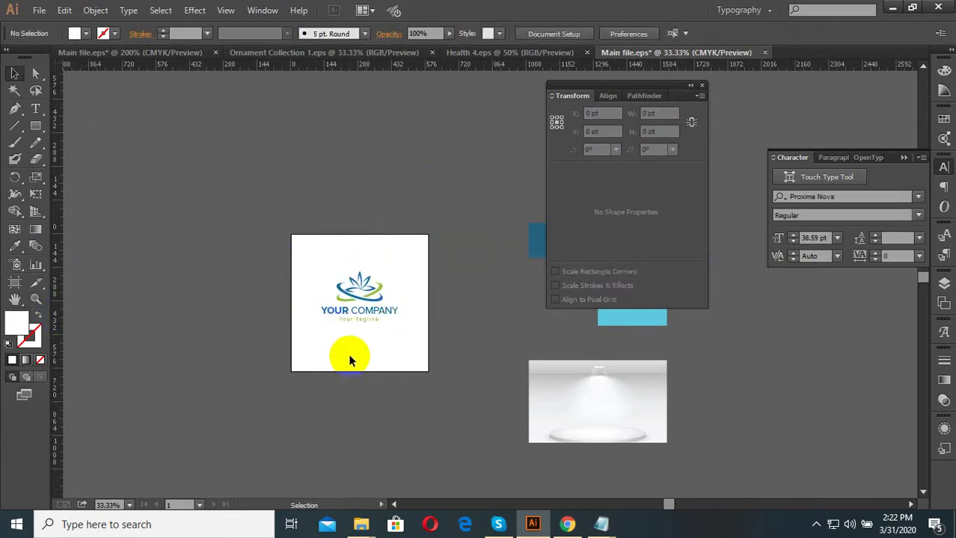
- Check the artboard, then select the logo with the Selection tool
{"action": "left_click", "coordinate": [14, 282]}
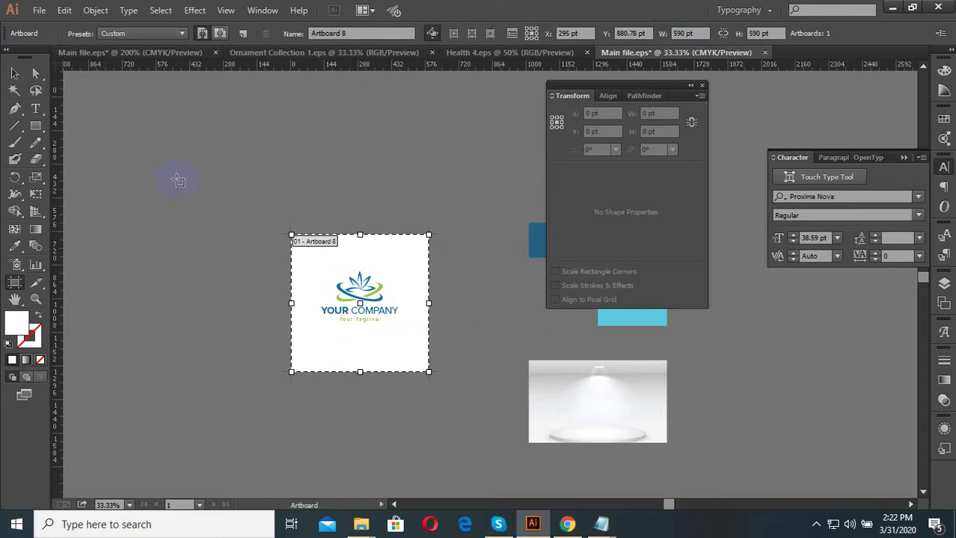
{"action": "left_click", "coordinate": [15, 75]}
{"action": "left_click", "coordinate": [353, 318]}
{"action": "scroll", "coordinate": [353, 323], "scroll_direction": "up", "scroll_amount": 2}
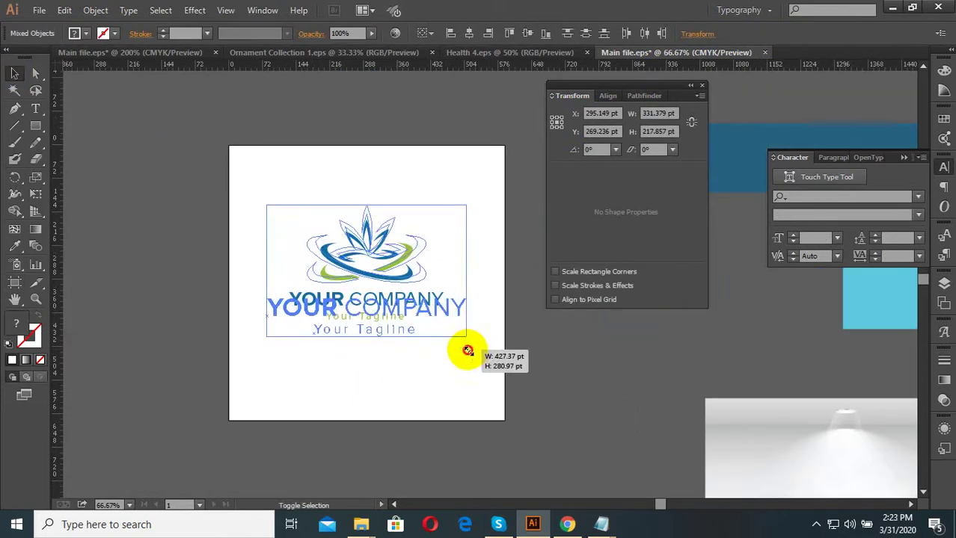
- Enlarge the logo and draw a white square covering the whole artboard
{"action": "left_click_drag", "start_coordinate": [445, 329], "coordinate": [464, 348]}
{"action": "left_click", "coordinate": [458, 359]}
{"action": "scroll", "coordinate": [420, 385], "scroll_direction": "down", "scroll_amount": 1}
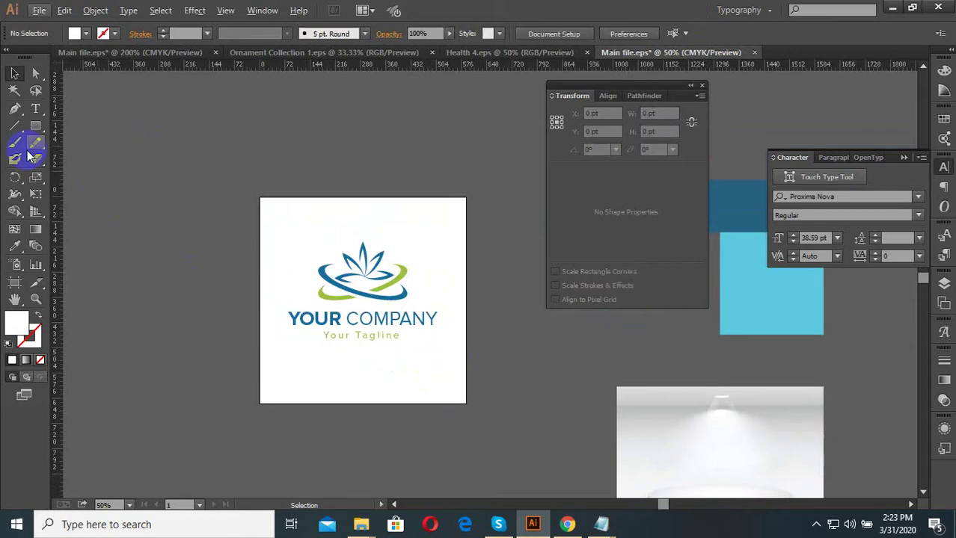
{"action": "left_click", "coordinate": [35, 125]}
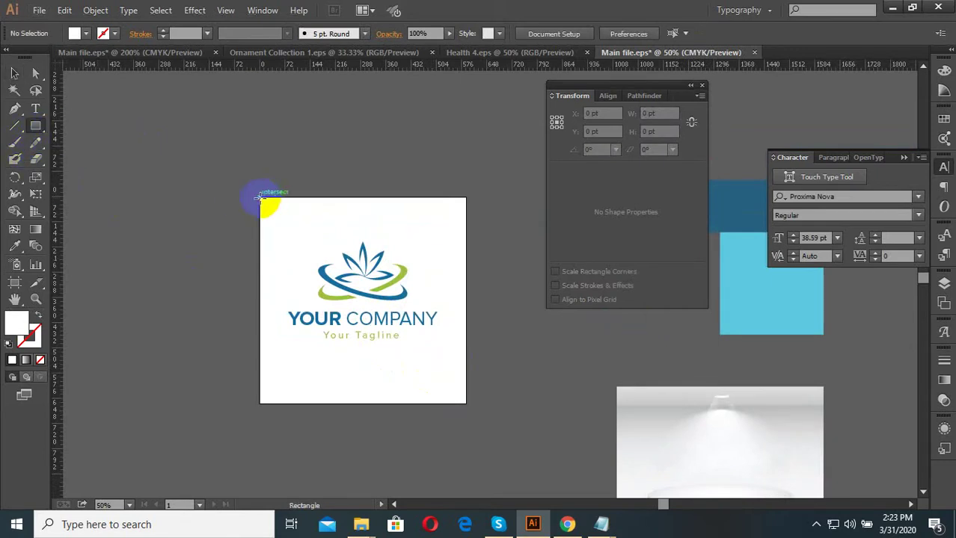
{"action": "left_click_drag", "start_coordinate": [260, 196], "coordinate": [466, 403]}
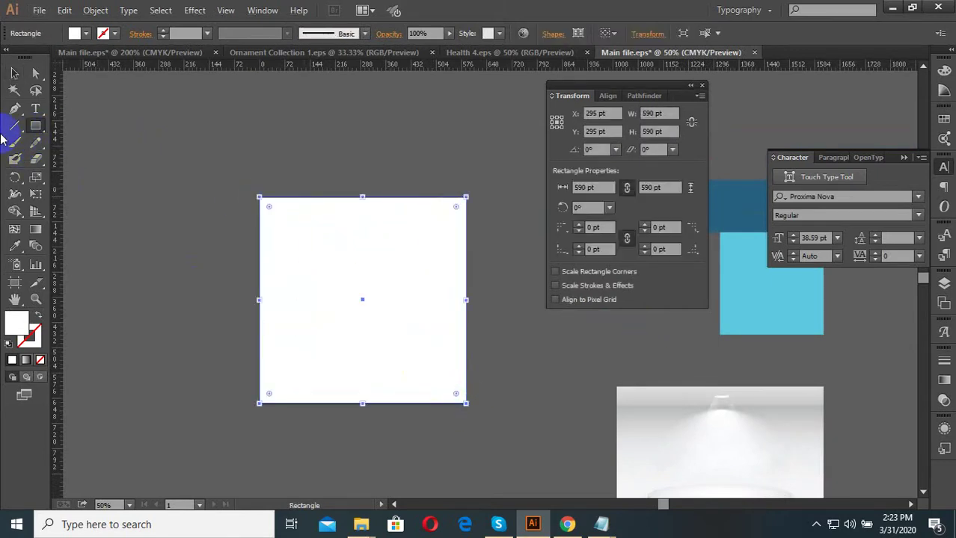
{"action": "left_click", "coordinate": [15, 75]}
- Group the logo parts and centre them vertically on the white square
{"action": "left_click_drag", "start_coordinate": [448, 149], "coordinate": [220, 458]}
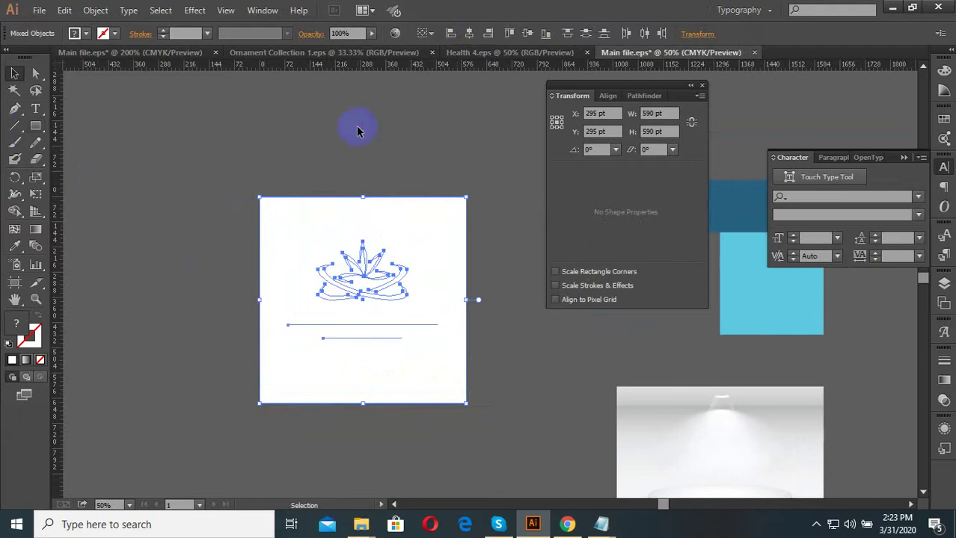
{"action": "left_click", "coordinate": [409, 209], "text": "shift"}
{"action": "right_click", "coordinate": [357, 263]}
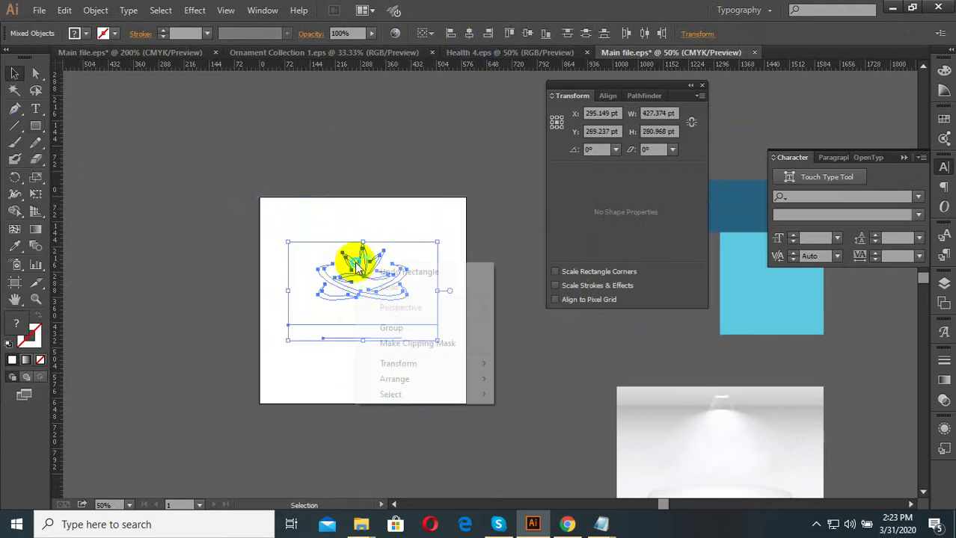
{"action": "left_click", "coordinate": [398, 329]}
{"action": "left_click", "coordinate": [441, 217], "text": "shift"}
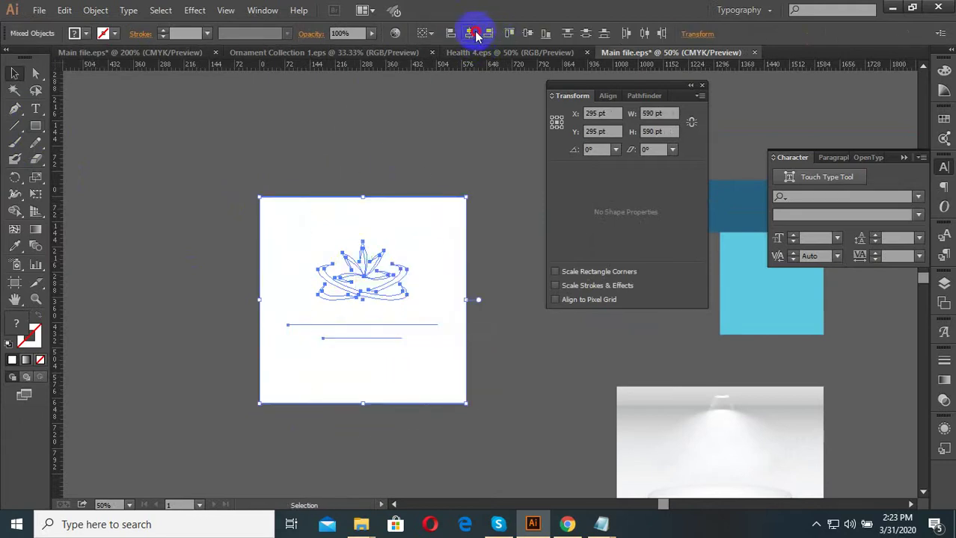
{"action": "left_click", "coordinate": [528, 36]}
- Position the artwork on the artboard and bring the logo group in front of the square
{"action": "scroll", "coordinate": [404, 397], "scroll_direction": "up", "scroll_amount": 3}
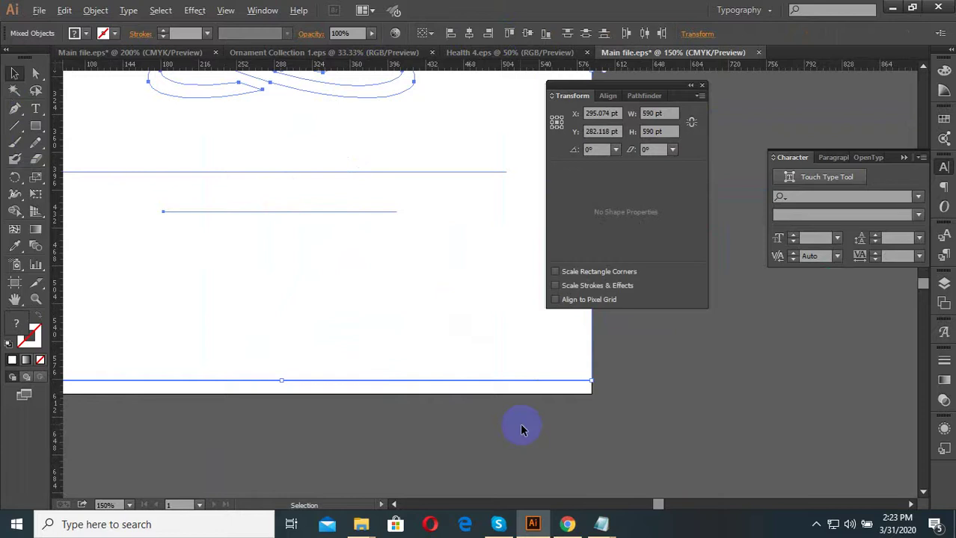
{"action": "left_click_drag", "start_coordinate": [606, 368], "coordinate": [587, 376]}
{"action": "scroll", "coordinate": [404, 437], "scroll_direction": "down", "scroll_amount": 3}
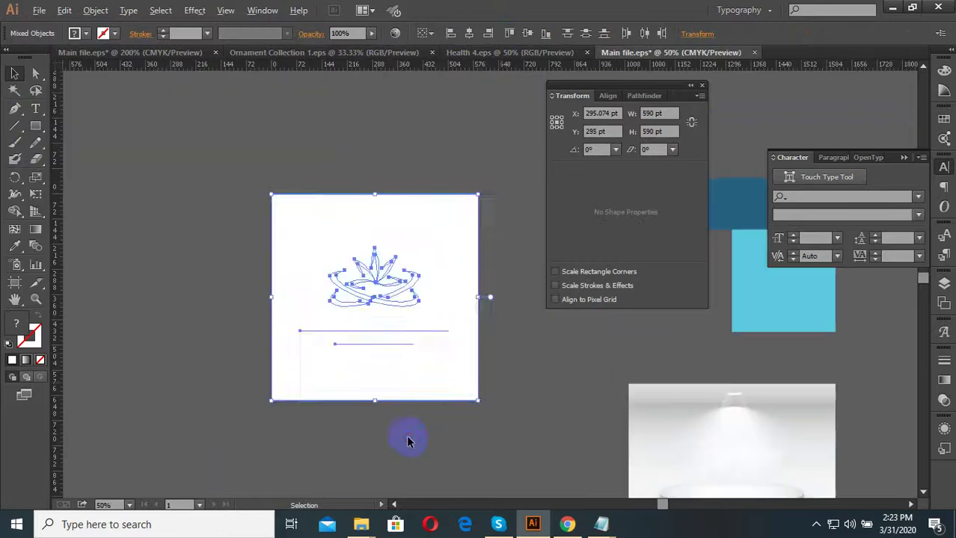
{"action": "left_click", "coordinate": [410, 465]}
{"action": "left_click_drag", "start_coordinate": [499, 385], "coordinate": [375, 209]}
{"action": "right_click", "coordinate": [375, 281]}
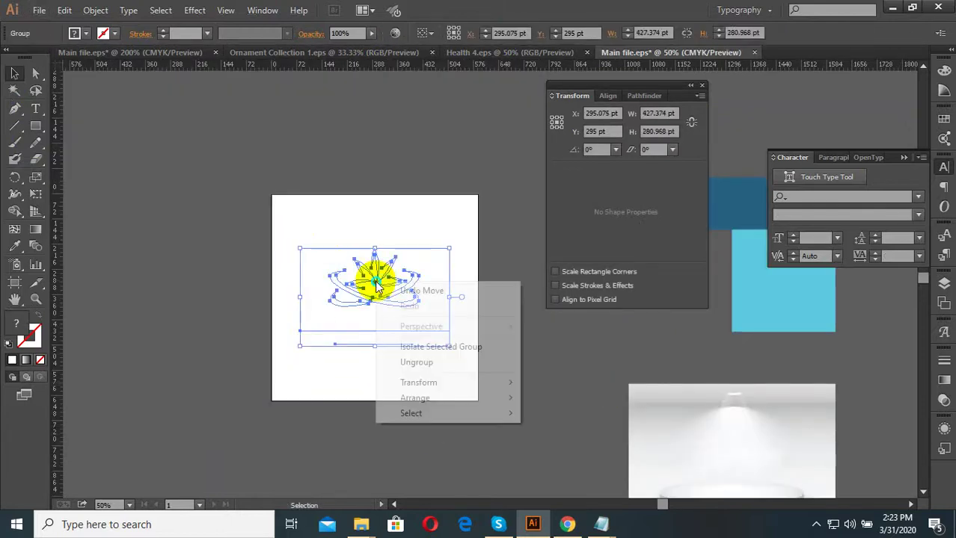
{"action": "left_click", "coordinate": [531, 395]}
{"action": "left_click", "coordinate": [379, 432]}
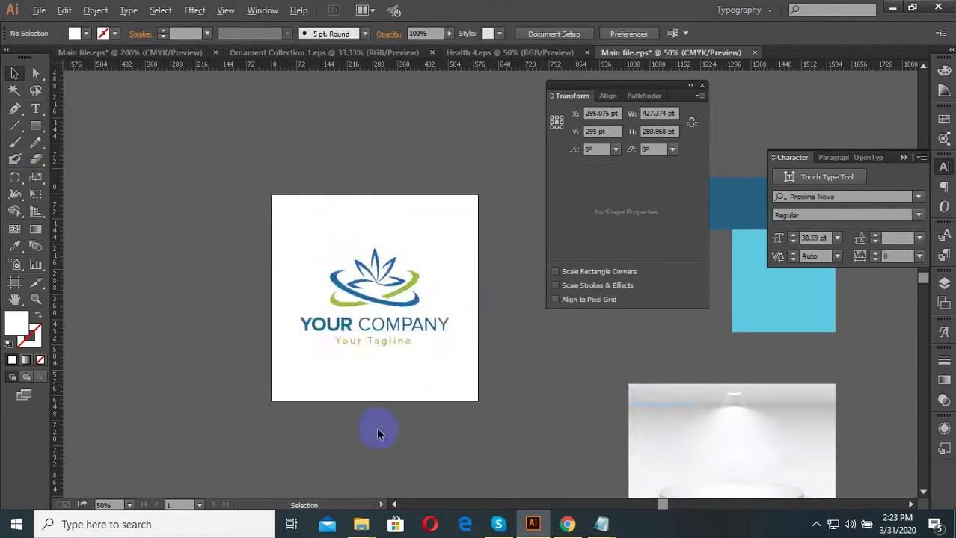
- Open Save for Web for the white-background logo and continue to the save location
{"action": "scroll", "coordinate": [382, 443], "scroll_direction": "down", "scroll_amount": 2}
{"action": "scroll", "coordinate": [382, 446], "scroll_direction": "up", "scroll_amount": 2}
{"action": "key", "text": "ctrl+alt+shift+s"}
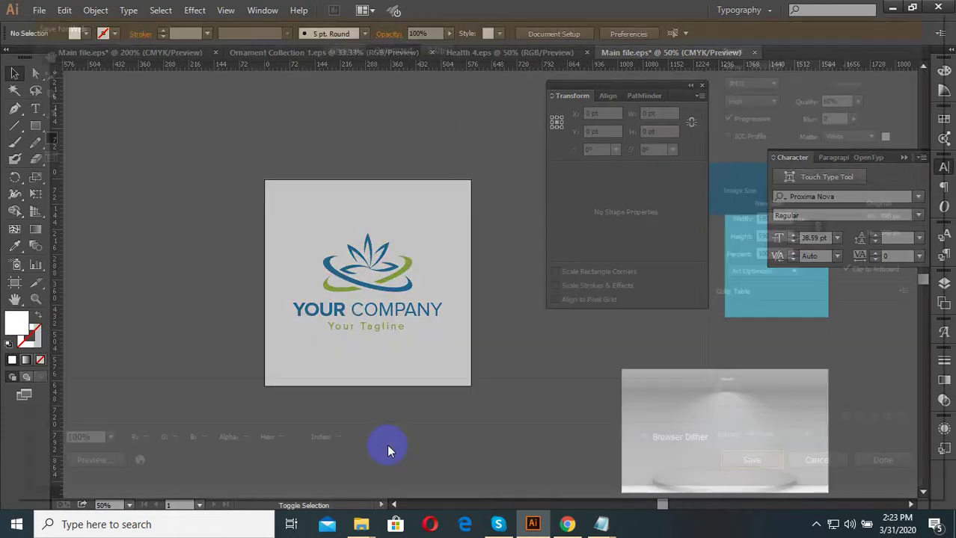
{"action": "left_click", "coordinate": [800, 216]}
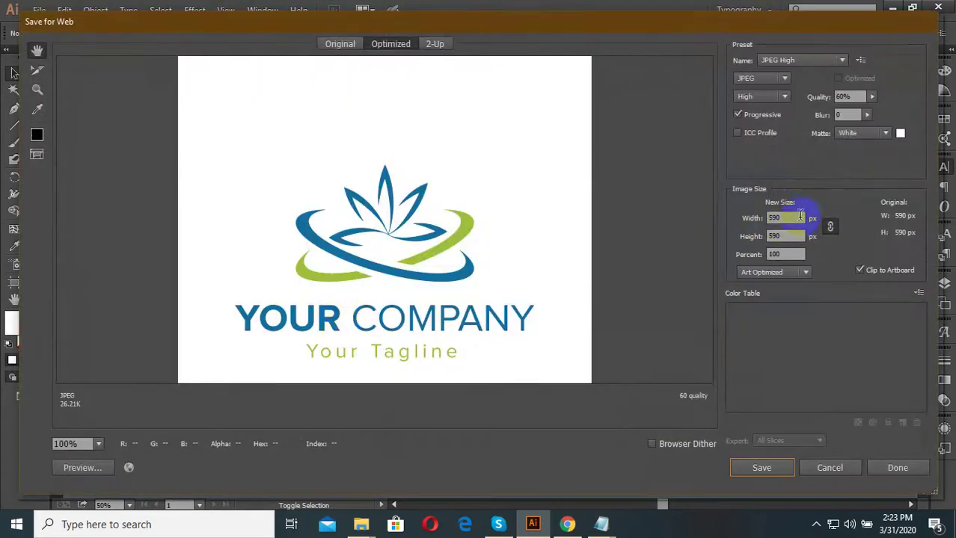
{"action": "left_click", "coordinate": [761, 469]}
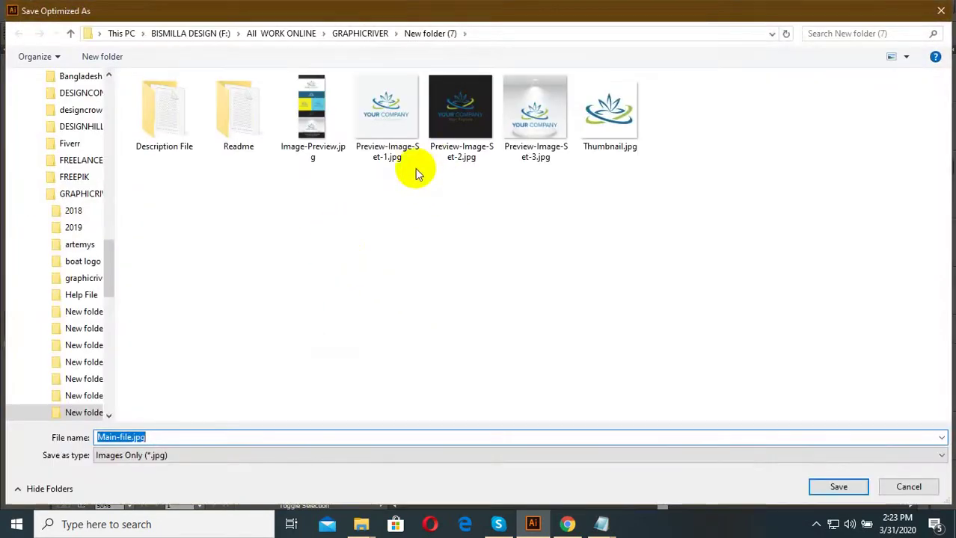
- Try Preview-Image-Set-1 and Thumbnail.jpg as target names, dismissing their replace prompts
{"action": "double_click", "coordinate": [418, 124]}
{"action": "left_click", "coordinate": [625, 284]}
{"action": "left_click", "coordinate": [419, 123]}
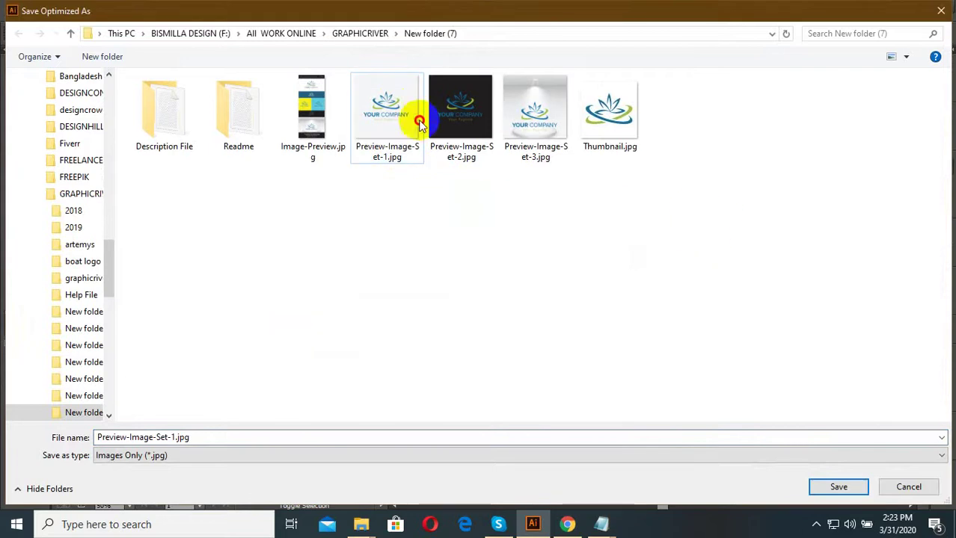
{"action": "right_click", "coordinate": [464, 120]}
{"action": "double_click", "coordinate": [592, 126]}
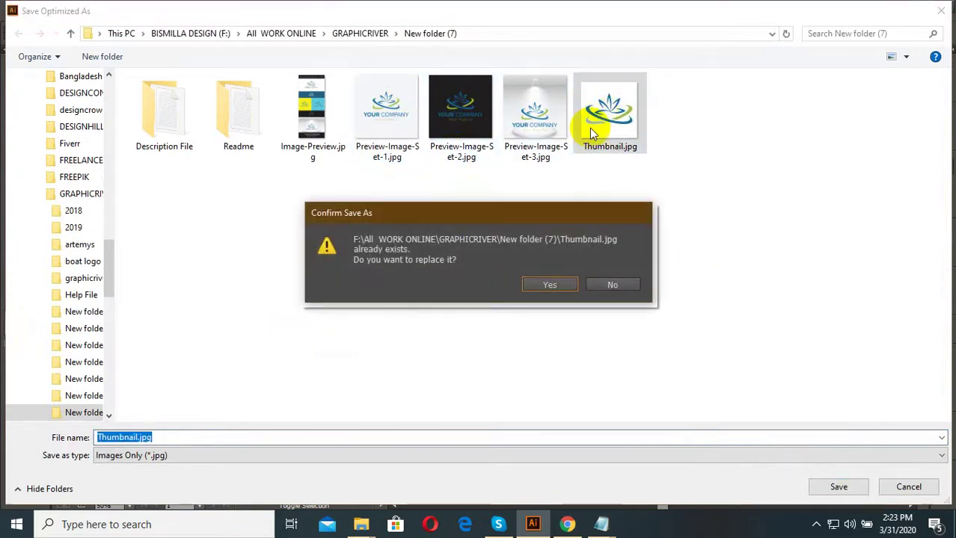
{"action": "left_click", "coordinate": [609, 293]}
- Replace Preview-Image-Set-3, Set-2 and Set-1 with the white-background JPEG export
{"action": "double_click", "coordinate": [523, 118]}
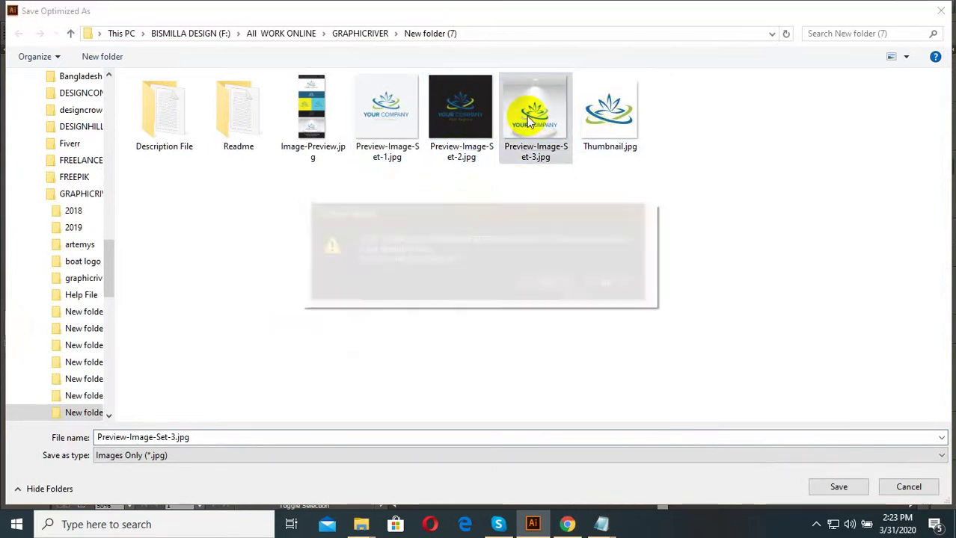
{"action": "left_click", "coordinate": [597, 283]}
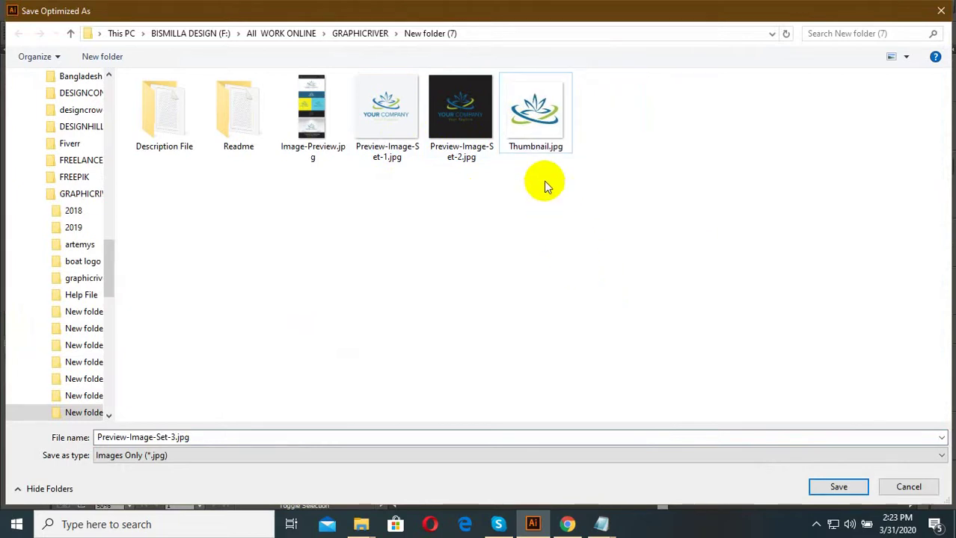
{"action": "left_click", "coordinate": [482, 129]}
{"action": "left_click", "coordinate": [614, 283]}
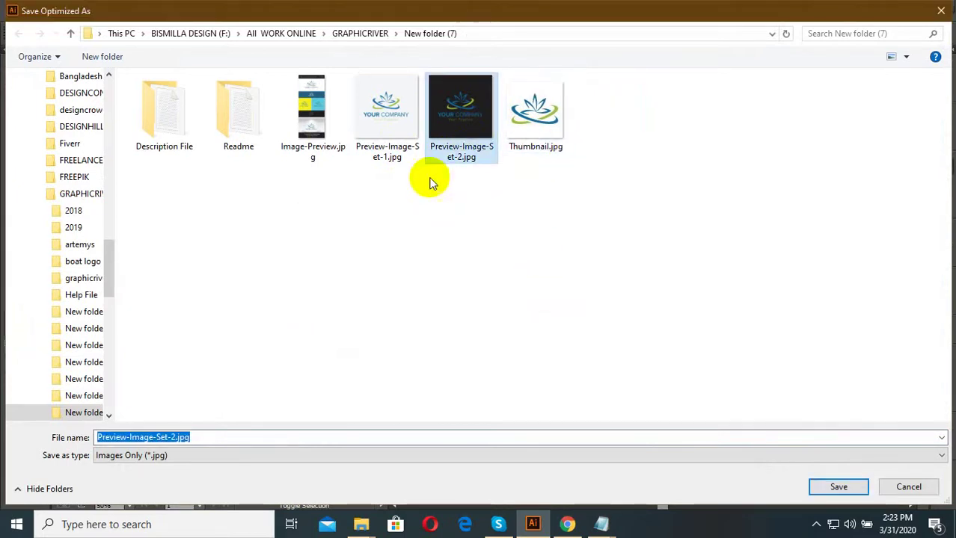
{"action": "left_click", "coordinate": [404, 146]}
{"action": "left_click", "coordinate": [609, 284]}
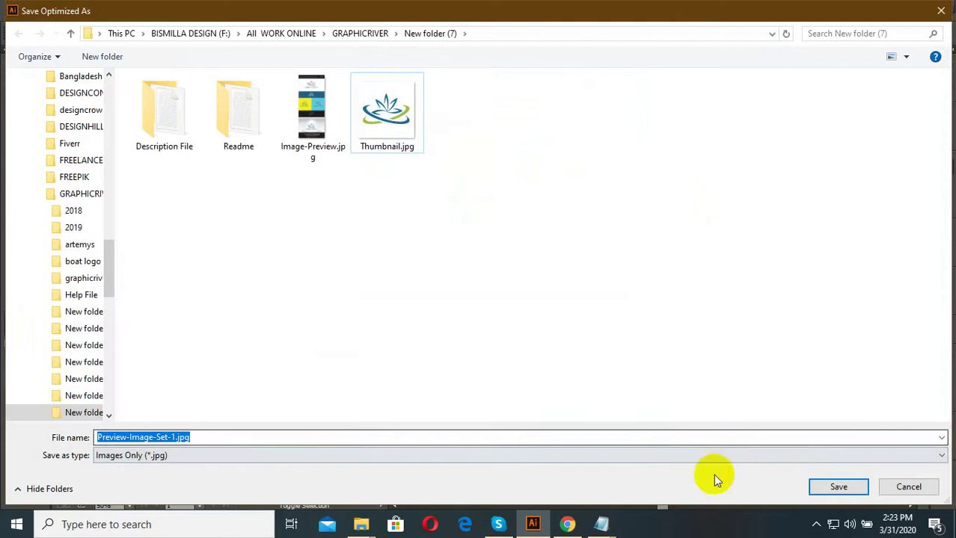
{"action": "left_click", "coordinate": [827, 487]}
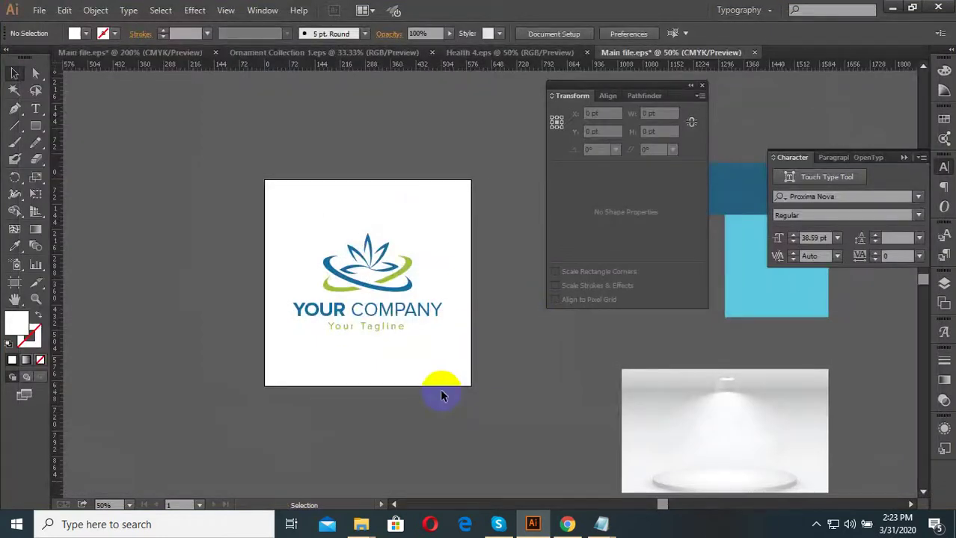
- Fill the logo's background square with a near-black colour from the Color Picker
{"action": "left_click", "coordinate": [439, 388]}
{"action": "left_click", "coordinate": [15, 246]}
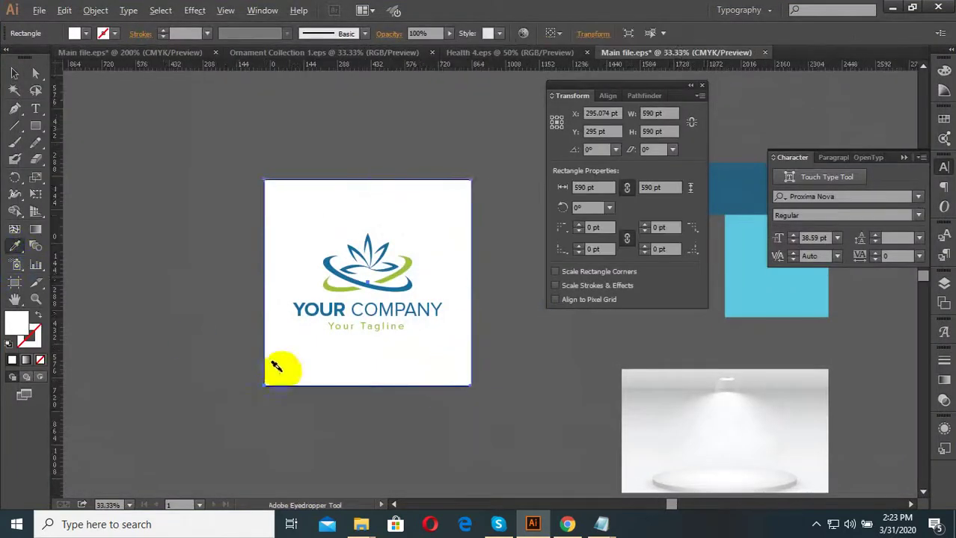
{"action": "scroll", "coordinate": [277, 368], "scroll_direction": "down", "scroll_amount": 2, "text": "alt"}
{"action": "left_click", "coordinate": [459, 282]}
{"action": "left_click", "coordinate": [532, 323]}
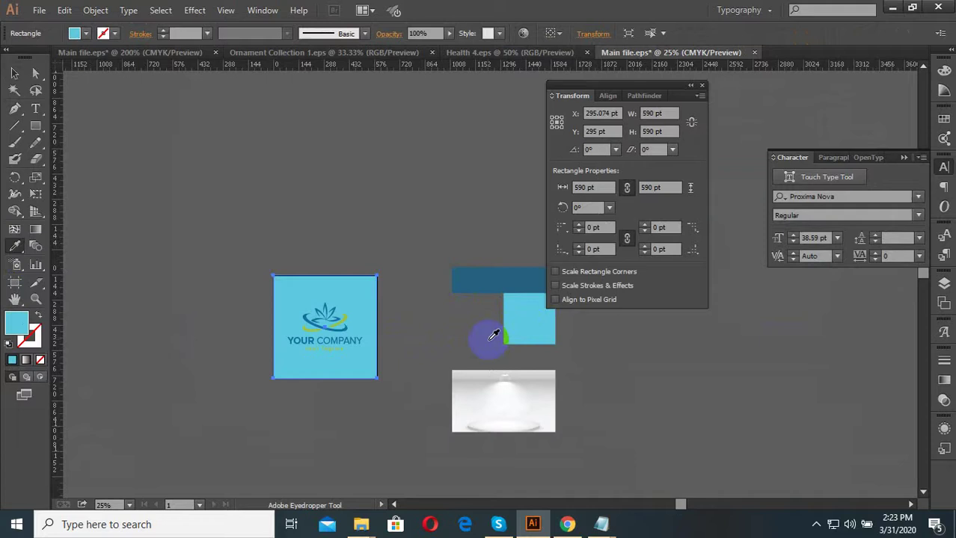
{"action": "scroll", "coordinate": [314, 373], "scroll_direction": "up", "scroll_amount": 2, "text": "alt"}
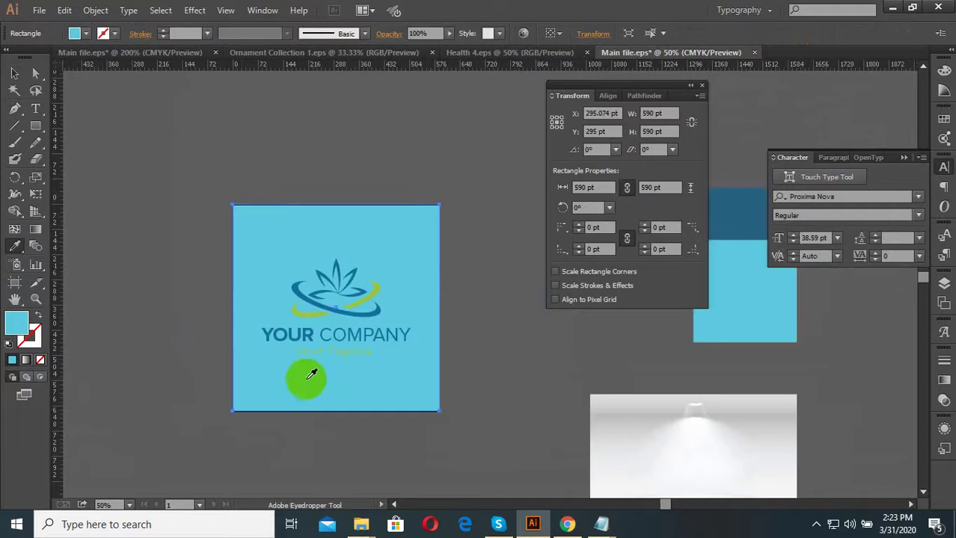
{"action": "double_click", "coordinate": [20, 329]}
{"action": "left_click_drag", "start_coordinate": [293, 270], "coordinate": [153, 346]}
{"action": "left_click", "coordinate": [495, 181]}
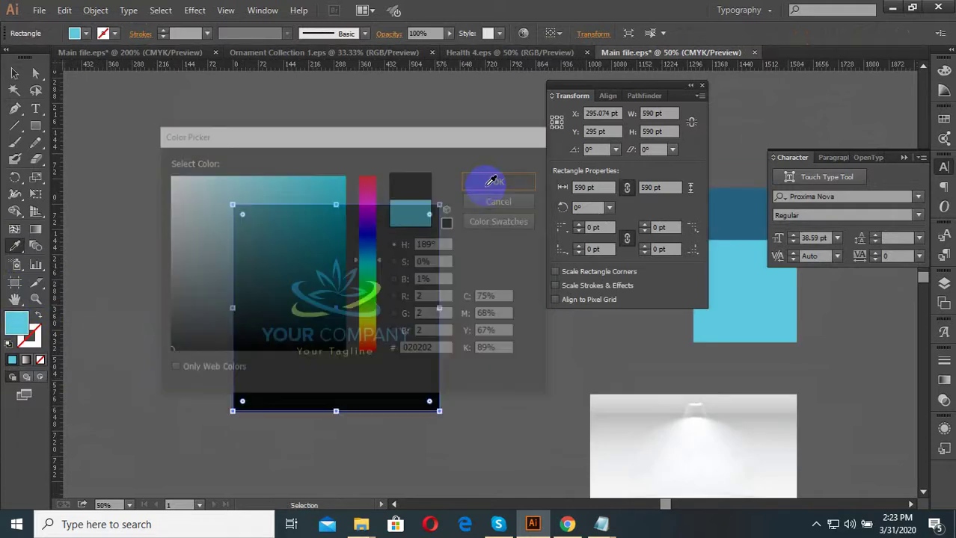
{"action": "left_click", "coordinate": [15, 73]}
{"action": "left_click", "coordinate": [445, 216]}
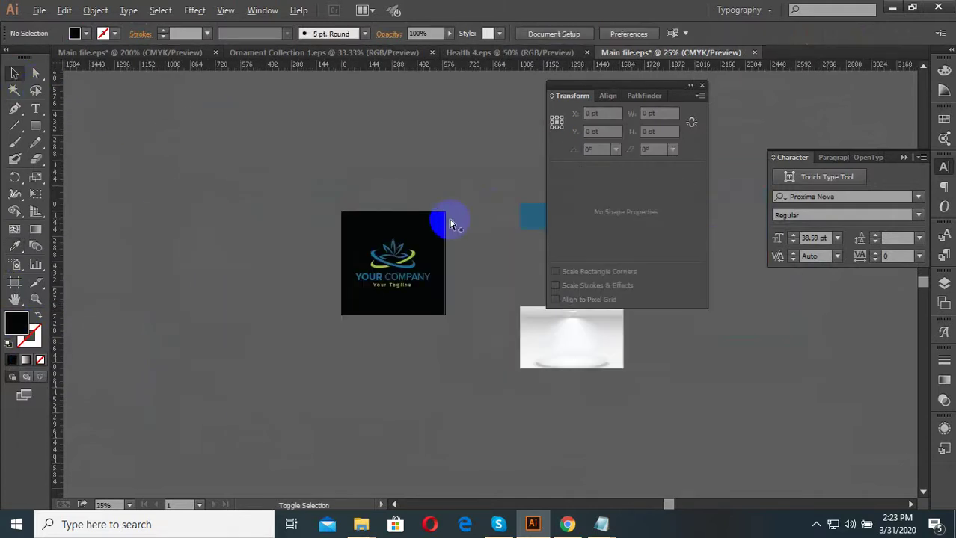
- Export the black-background logo through Save for Web as Preview-Image-Set-2.jpg
{"action": "key", "text": "ctrl+alt+shift+s"}
{"action": "left_click", "coordinate": [763, 468]}
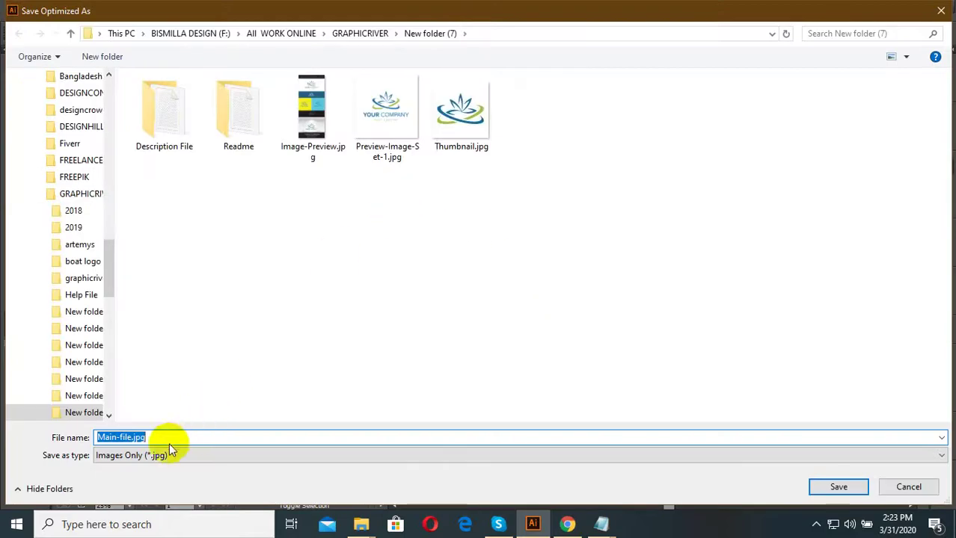
{"action": "double_click", "coordinate": [387, 131]}
{"action": "left_click", "coordinate": [614, 286]}
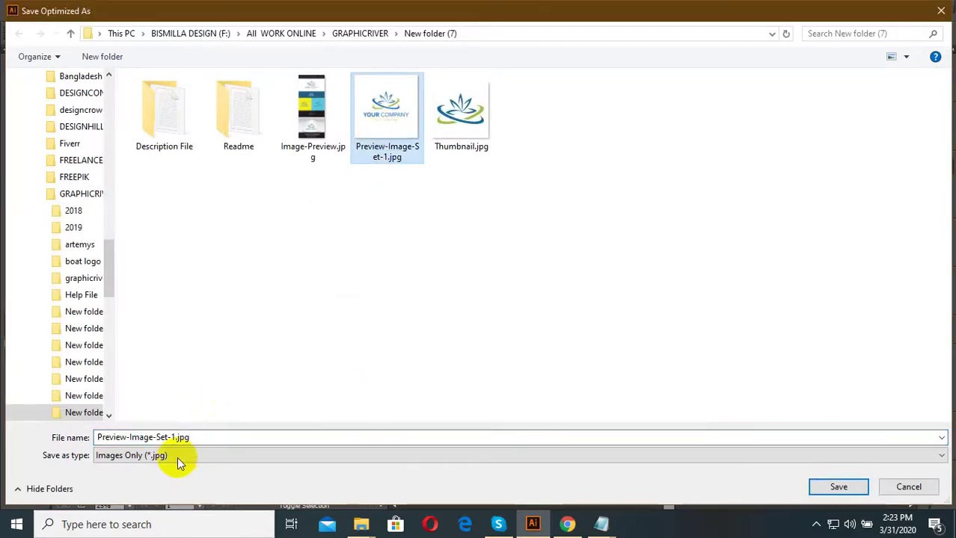
{"action": "double_click", "coordinate": [183, 437]}
{"action": "type", "text": "2"}
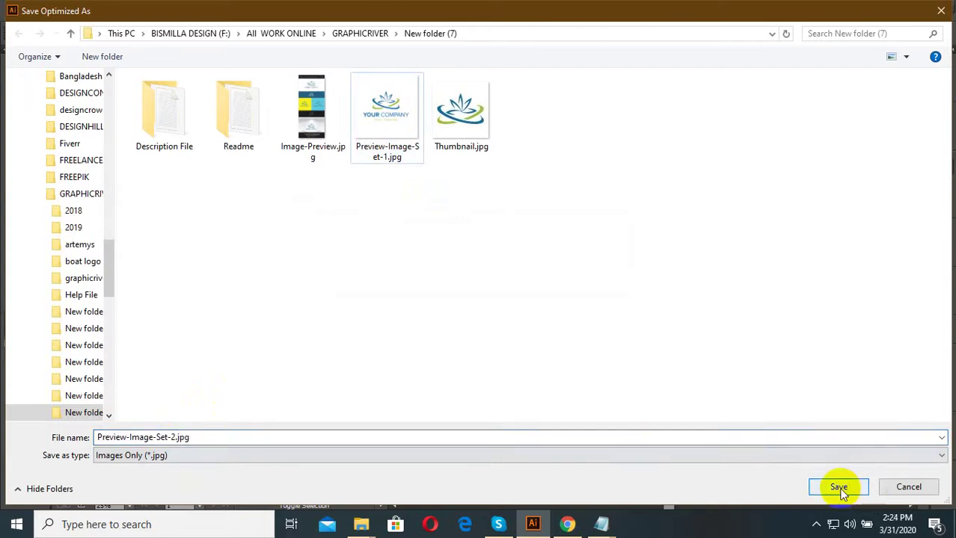
{"action": "left_click", "coordinate": [838, 487]}
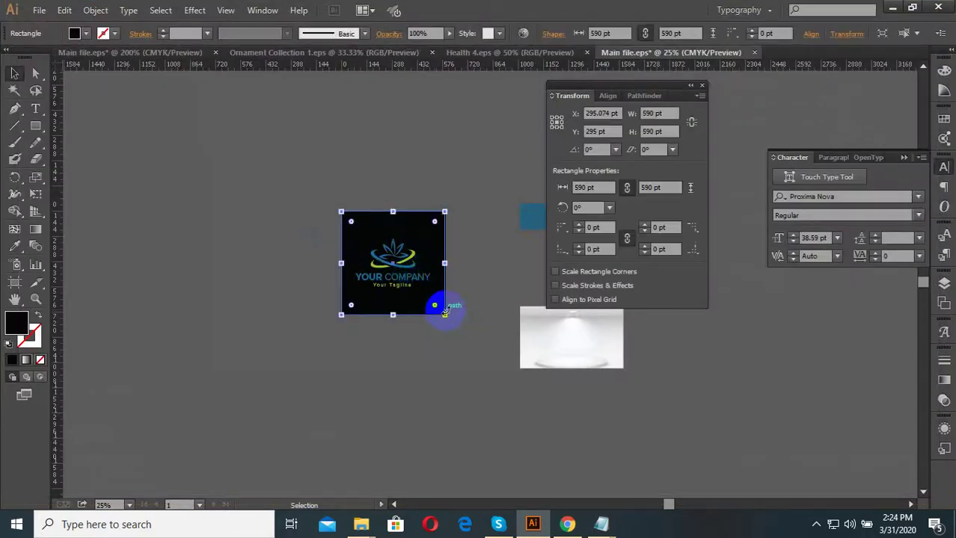
- Delete the black rectangle and scale the spotlight pedestal image to fill the artboard
{"action": "key", "text": "Delete"}
{"action": "mouse_move", "coordinate": [596, 367]}
{"action": "left_mouse_down"}
{"action": "mouse_move", "coordinate": [395, 262]}
{"action": "mouse_move", "coordinate": [367, 234]}
{"action": "mouse_move", "coordinate": [383, 222]}
{"action": "left_mouse_up"}
{"action": "scroll", "coordinate": [351, 224], "scroll_direction": "up", "scroll_amount": 3}
{"action": "scroll", "coordinate": [353, 228], "scroll_direction": "up", "scroll_amount": 2}
{"action": "scroll", "coordinate": [273, 196], "scroll_direction": "down", "scroll_amount": 4}
{"action": "scroll", "coordinate": [402, 285], "scroll_direction": "up", "scroll_amount": 1}
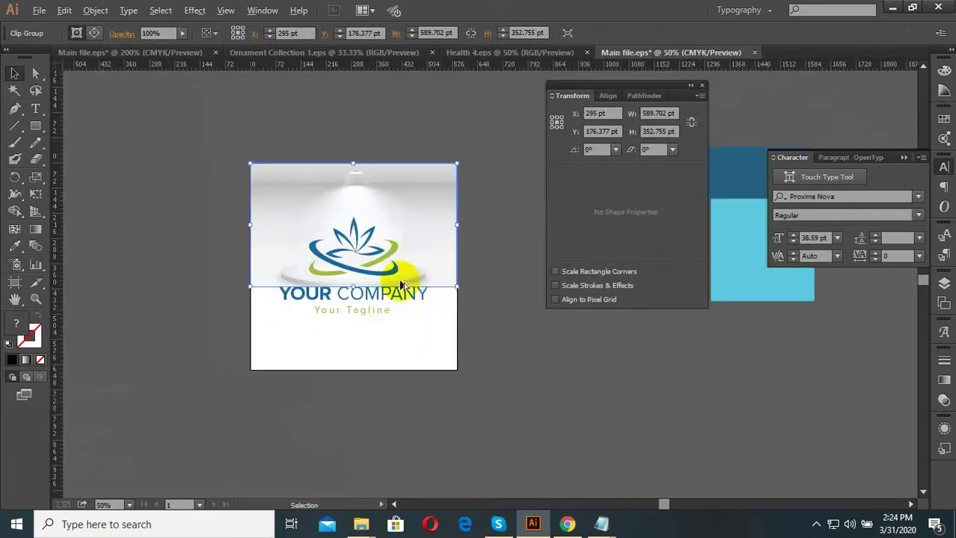
{"action": "left_click_drag", "start_coordinate": [457, 287], "coordinate": [457, 370]}
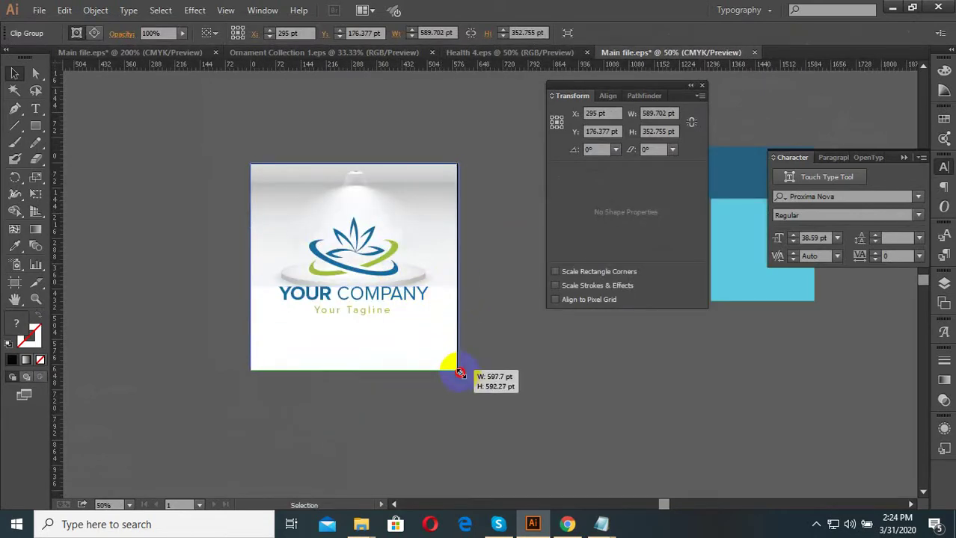
{"action": "left_click", "coordinate": [486, 385]}
- Move the logo group down so it sits just above the pedestal
{"action": "scroll", "coordinate": [486, 385], "scroll_direction": "down", "scroll_amount": 1}
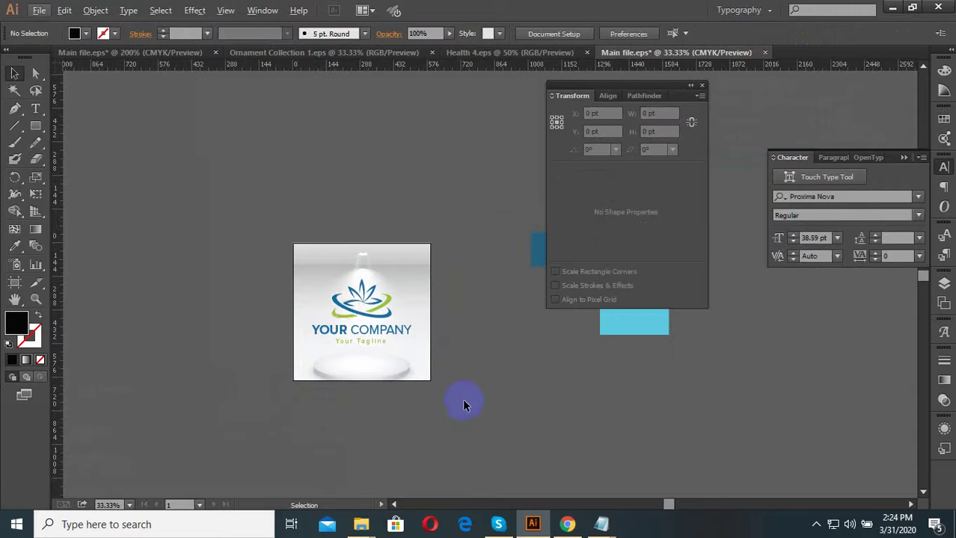
{"action": "scroll", "coordinate": [462, 398], "scroll_direction": "up", "scroll_amount": 2}
{"action": "left_click", "coordinate": [299, 271]}
{"action": "left_click", "coordinate": [378, 346]}
{"action": "scroll", "coordinate": [377, 346], "scroll_direction": "up", "scroll_amount": 1}
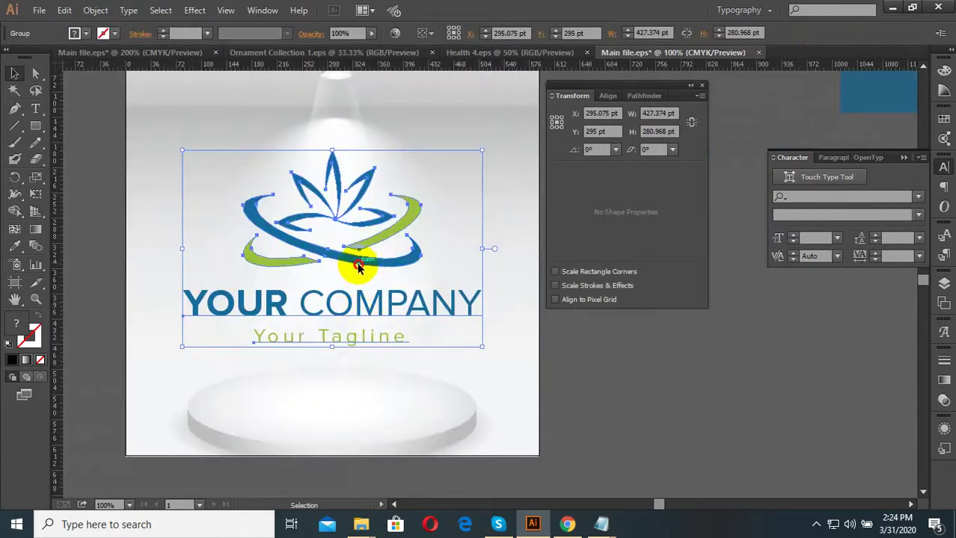
{"action": "left_click_drag", "start_coordinate": [358, 268], "coordinate": [353, 328]}
{"action": "scroll", "coordinate": [480, 321], "scroll_direction": "down", "scroll_amount": 2}
{"action": "left_click", "coordinate": [404, 414]}
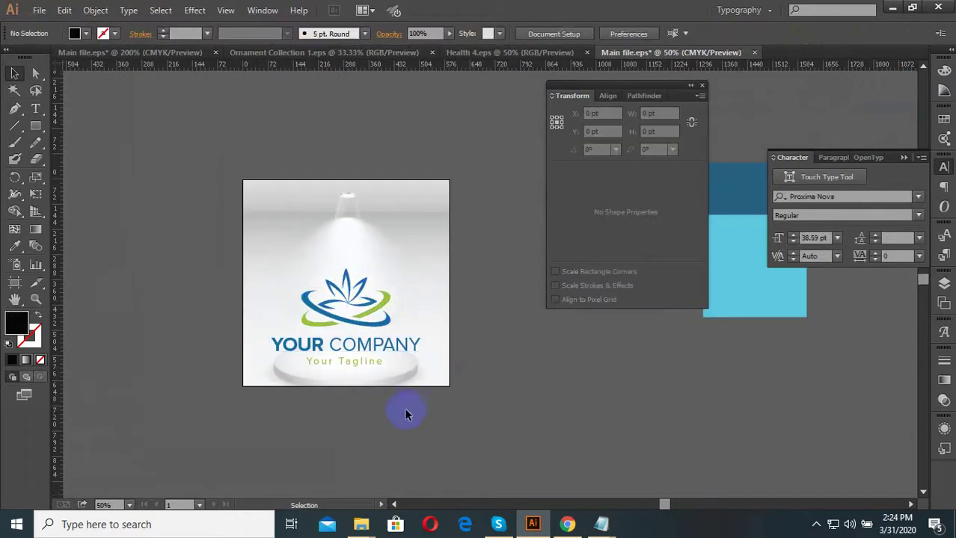
{"action": "left_click", "coordinate": [363, 363]}
{"action": "scroll", "coordinate": [347, 252], "scroll_direction": "up", "scroll_amount": 1}
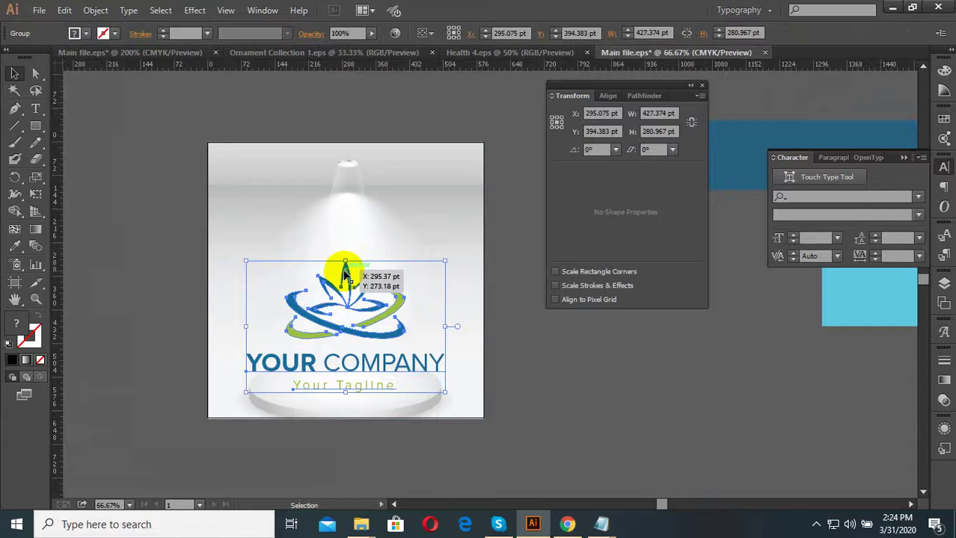
{"action": "scroll", "coordinate": [346, 275], "scroll_direction": "up", "scroll_amount": 2}
{"action": "left_click_drag", "start_coordinate": [347, 263], "coordinate": [347, 234]}
{"action": "scroll", "coordinate": [347, 149], "scroll_direction": "down", "scroll_amount": 2}
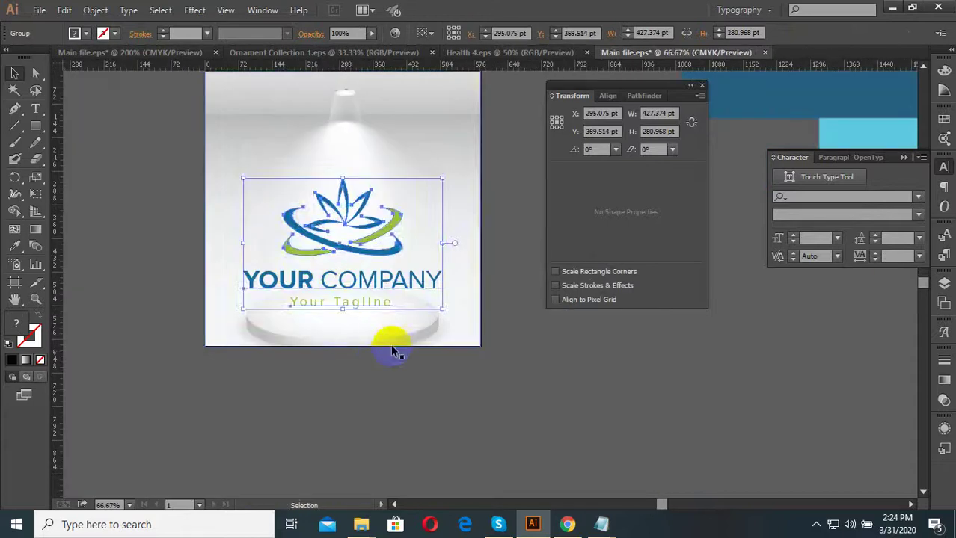
- Ungroup the logo and check its company name, tagline and lotus icon parts
{"action": "right_click", "coordinate": [329, 284]}
{"action": "mouse_move", "coordinate": [399, 365]}
{"action": "left_click", "coordinate": [380, 365]}
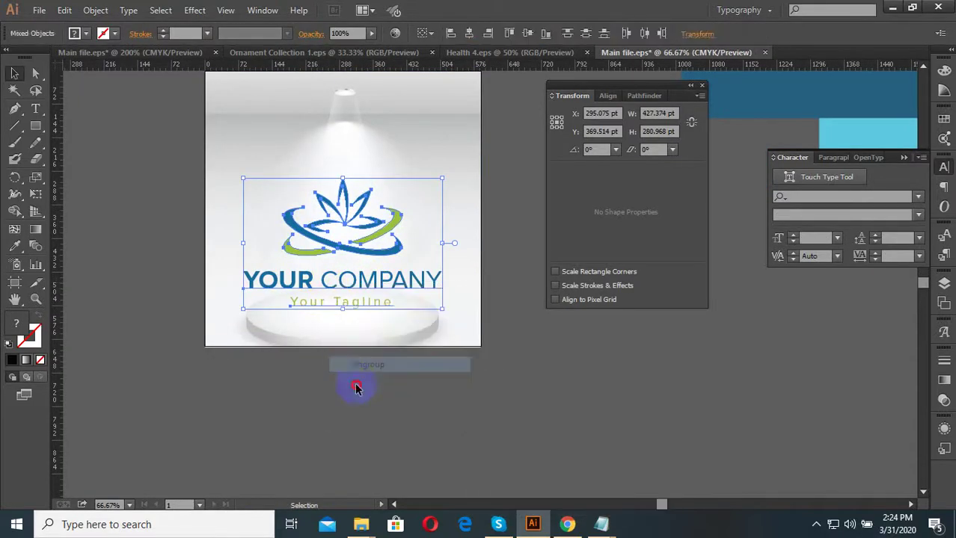
{"action": "left_click", "coordinate": [356, 384]}
{"action": "left_click", "coordinate": [355, 283]}
{"action": "left_click", "coordinate": [356, 303]}
{"action": "left_click", "coordinate": [363, 261]}
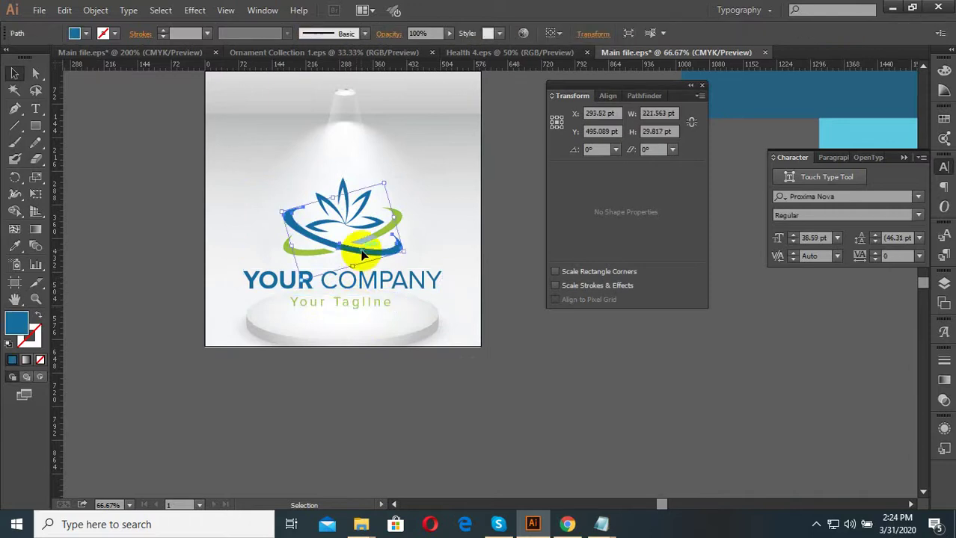
{"action": "left_click", "coordinate": [332, 378]}
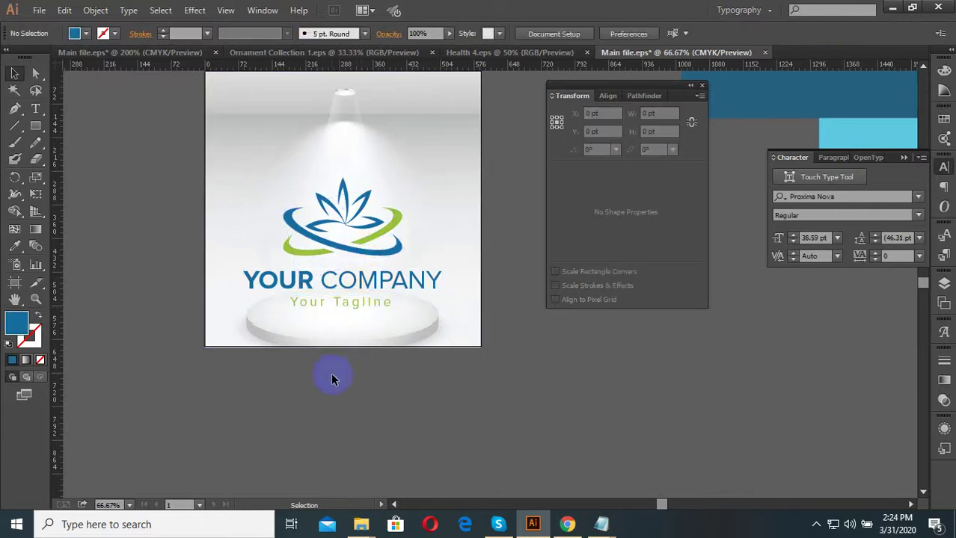
{"action": "scroll", "coordinate": [310, 410], "scroll_direction": "down", "scroll_amount": 1}
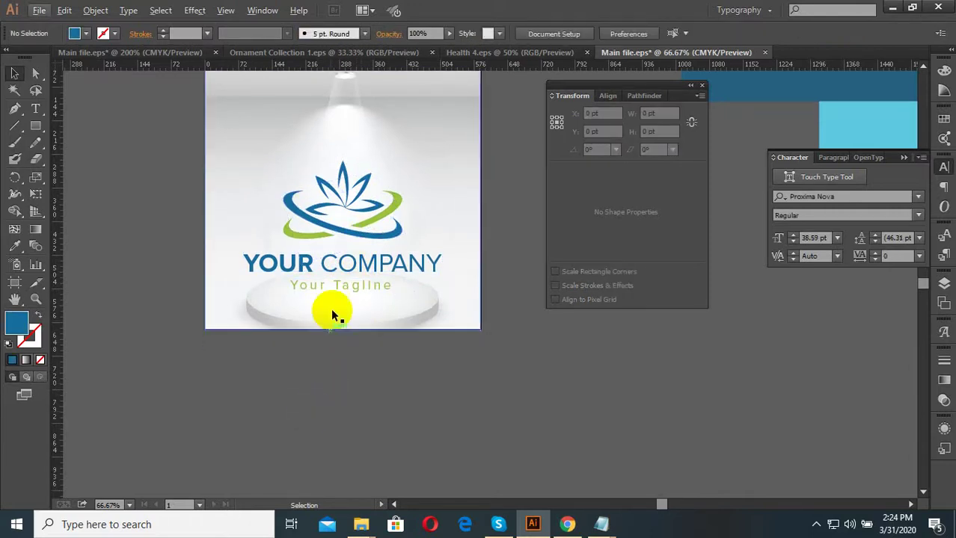
{"action": "left_click", "coordinate": [341, 229]}
{"action": "left_click", "coordinate": [314, 417]}
{"action": "scroll", "coordinate": [313, 416], "scroll_direction": "down", "scroll_amount": 1, "text": "alt"}
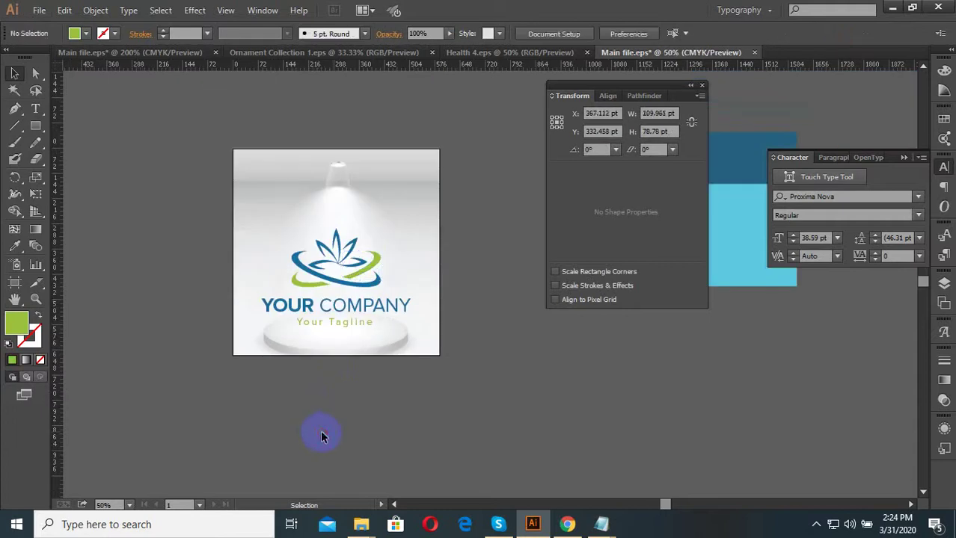
- Save the spotlight pedestal version as the JPEG Preview-Image-Set-3.jpg
{"action": "key", "text": "ctrl+alt+shift+s"}
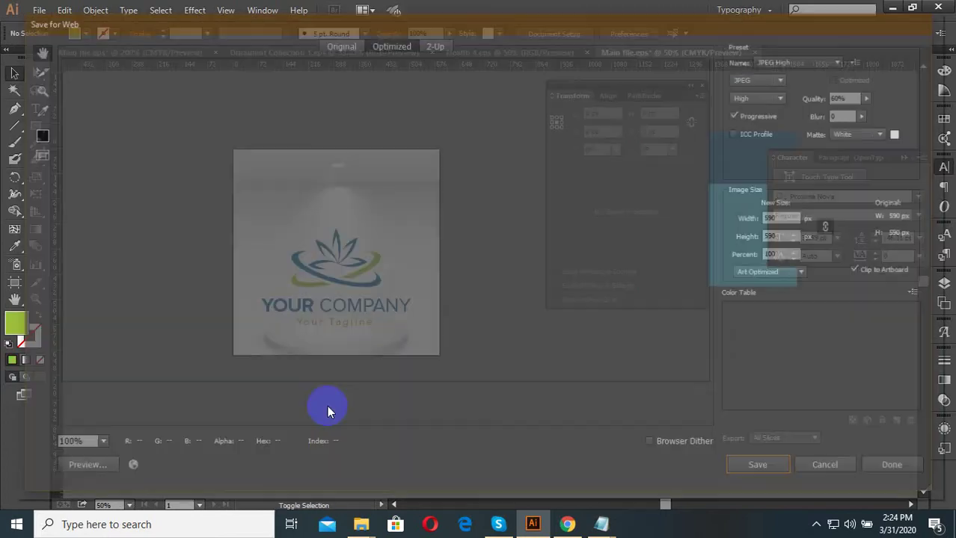
{"action": "left_click", "coordinate": [761, 469]}
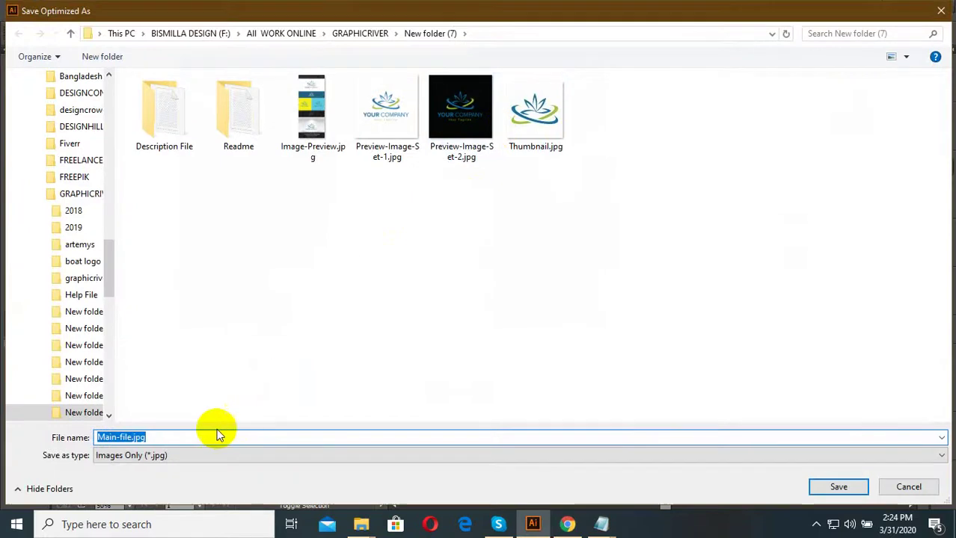
{"action": "double_click", "coordinate": [461, 116]}
{"action": "left_click", "coordinate": [589, 293]}
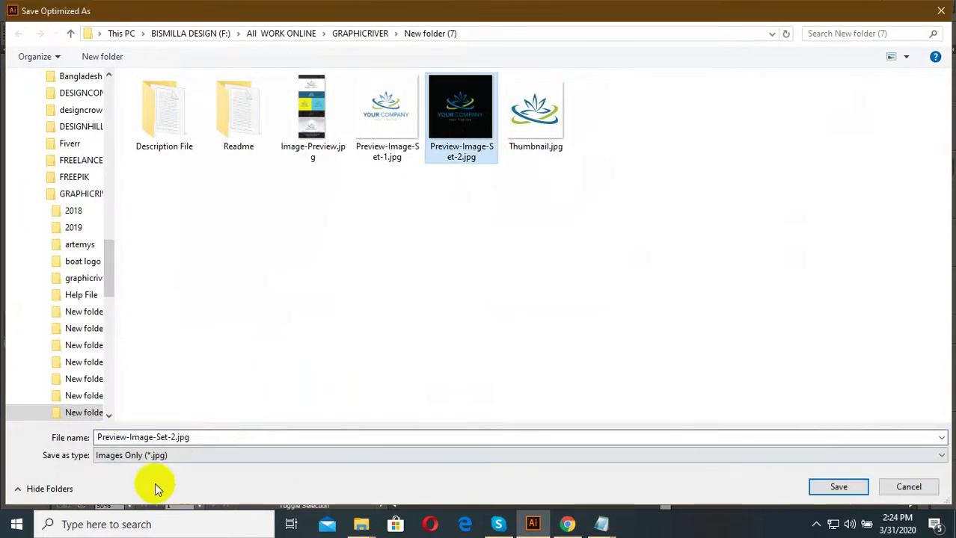
{"action": "double_click", "coordinate": [208, 439]}
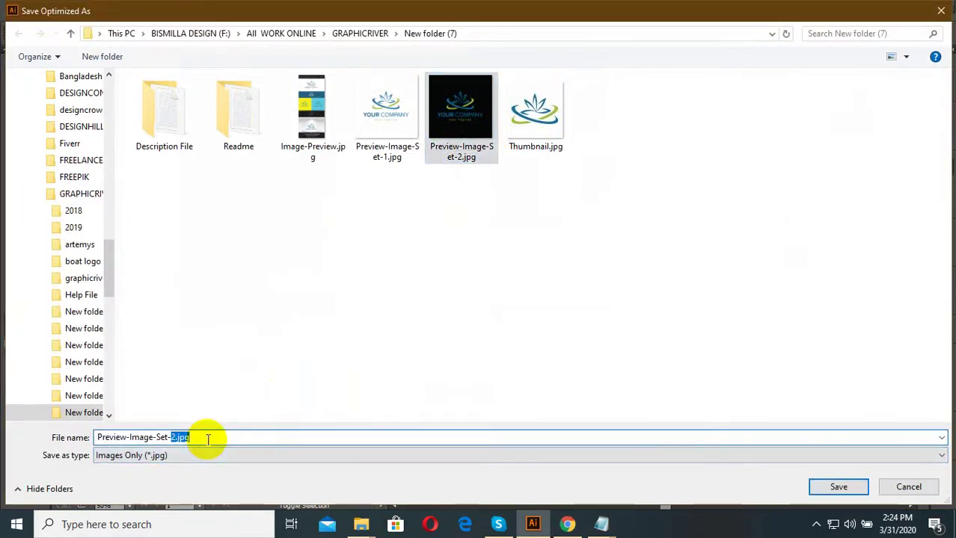
{"action": "type", "text": "3.jpg"}
{"action": "key", "text": "Return"}
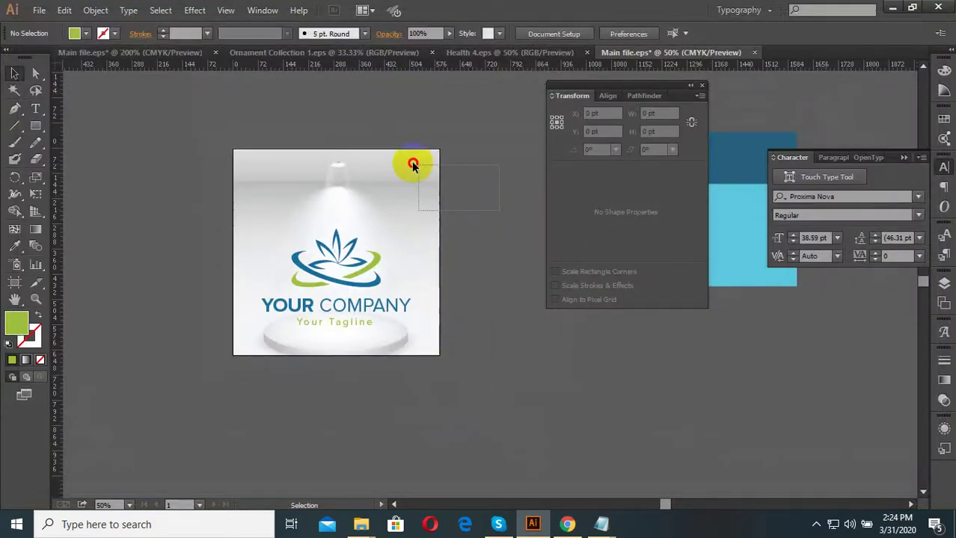
- Delete the spotlight image and resize the artboard to 80 × 80 pt
{"action": "left_click", "coordinate": [413, 166]}
{"action": "key", "text": "Delete"}
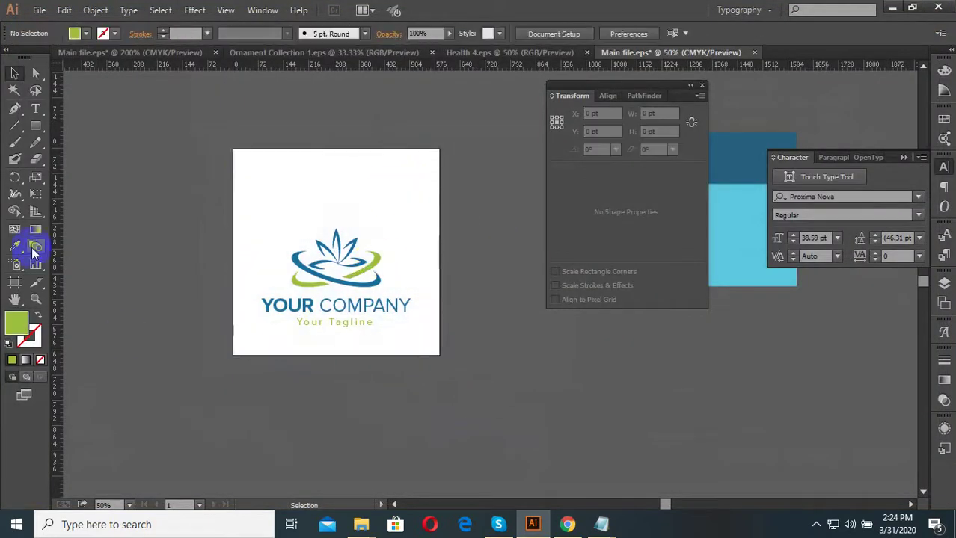
{"action": "left_click", "coordinate": [15, 284]}
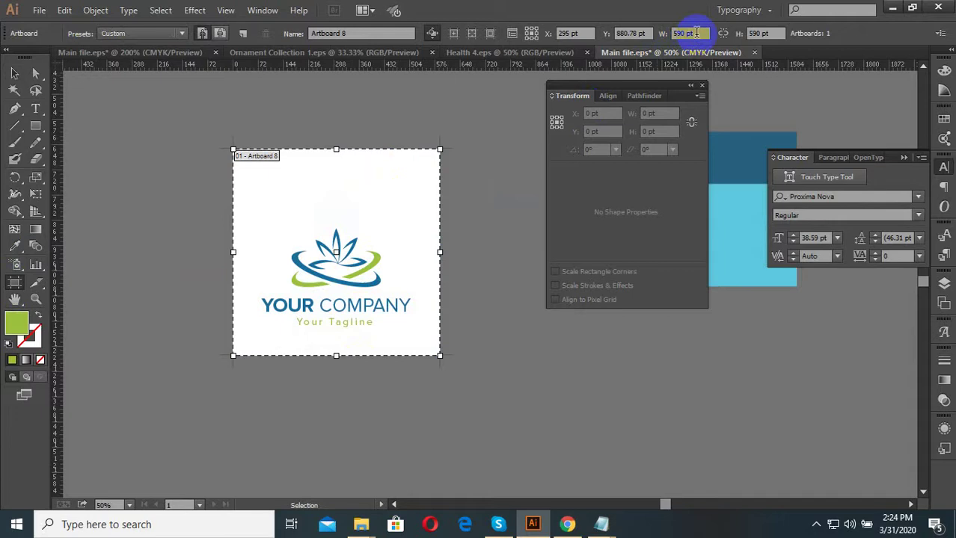
{"action": "left_click", "coordinate": [695, 33]}
{"action": "type", "text": "80"}
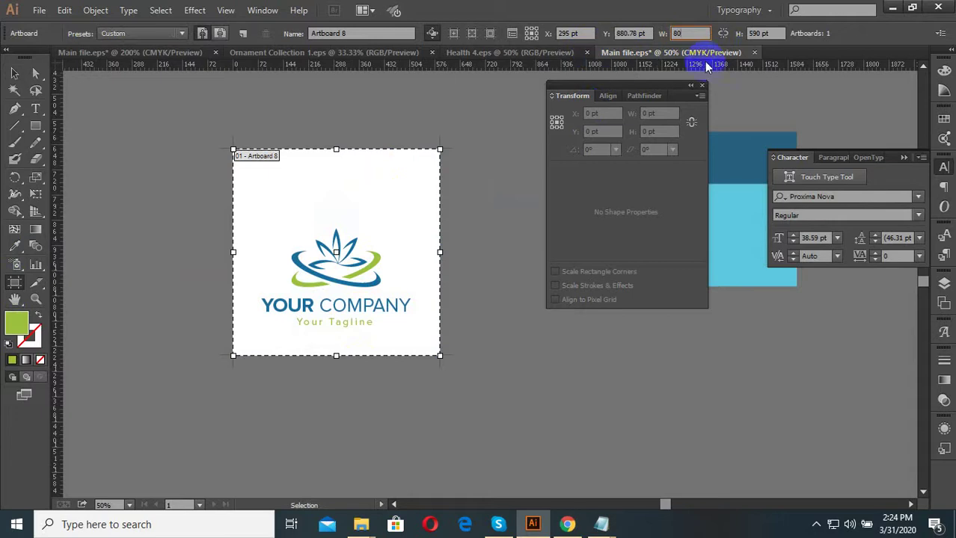
{"action": "left_click", "coordinate": [763, 33]}
{"action": "type", "text": "80"}
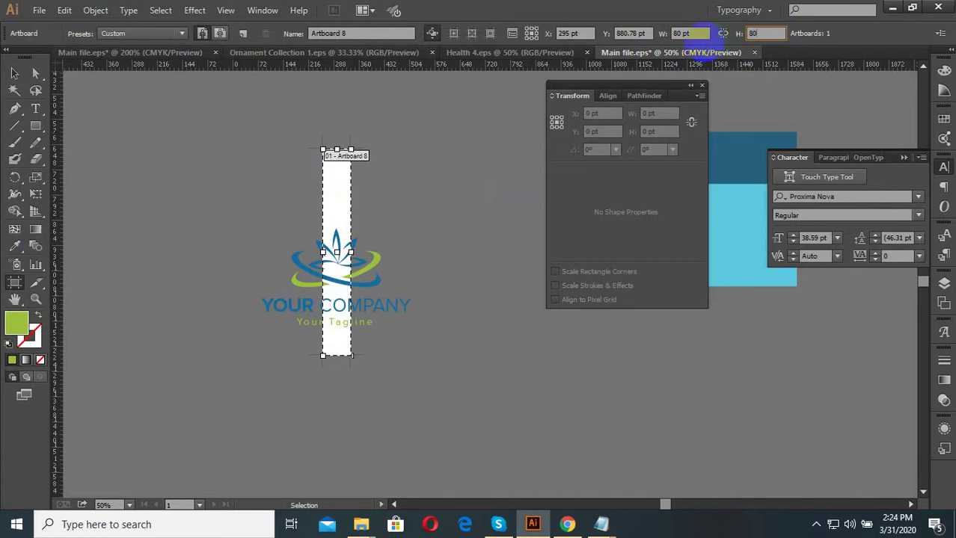
{"action": "key", "text": "Return"}
- Delete the company name and tagline, and shrink the lotus icon toward the square
{"action": "left_click", "coordinate": [15, 74]}
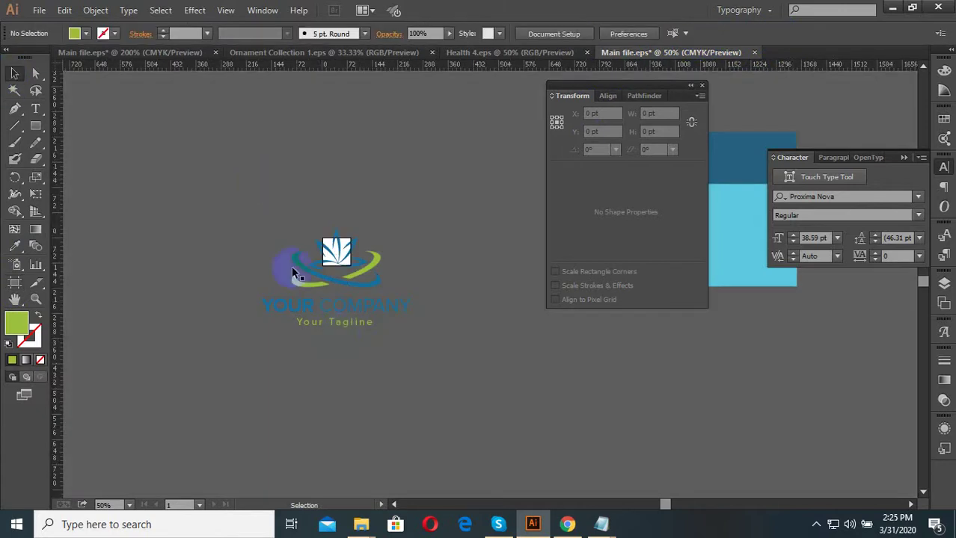
{"action": "key", "text": "ctrl+1"}
{"action": "left_click", "coordinate": [308, 261]}
{"action": "key", "text": "Delete"}
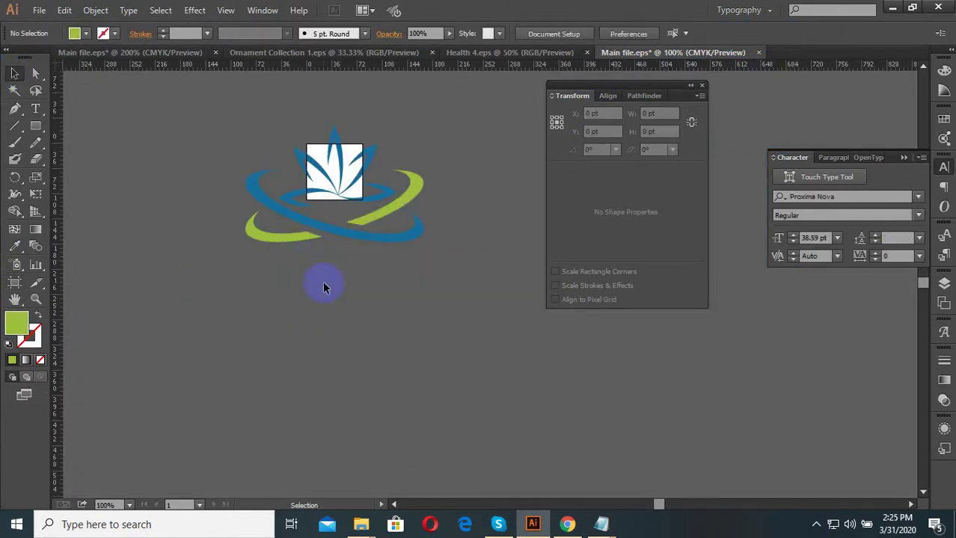
{"action": "mouse_move", "coordinate": [256, 132]}
{"action": "left_mouse_down"}
{"action": "mouse_move", "coordinate": [462, 110]}
{"action": "mouse_move", "coordinate": [375, 166]}
{"action": "mouse_move", "coordinate": [335, 101]}
{"action": "left_mouse_up"}
{"action": "key", "text": "ctrl+plus"}
{"action": "key", "text": "ctrl+plus"}
{"action": "key", "text": "ctrl+plus"}
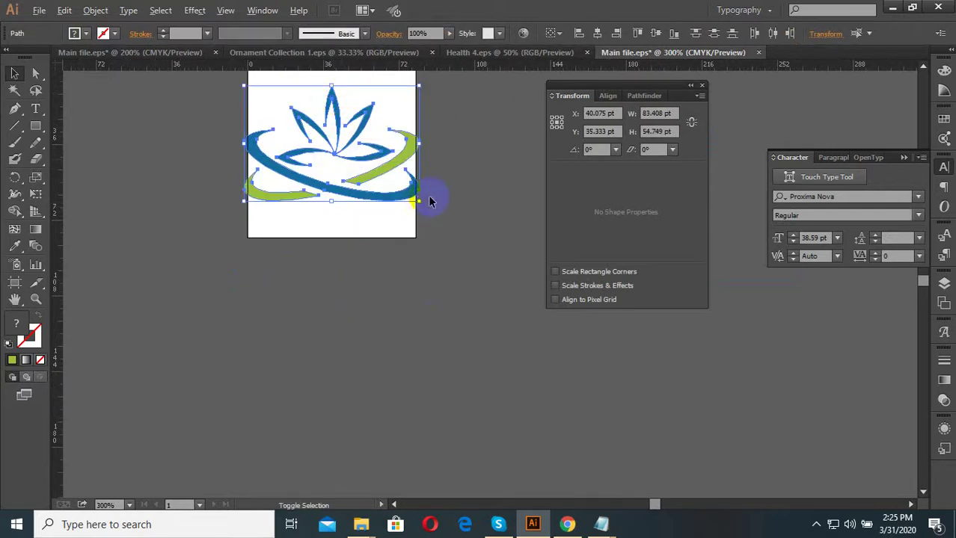
{"action": "left_click_drag", "start_coordinate": [418, 202], "coordinate": [383, 198]}
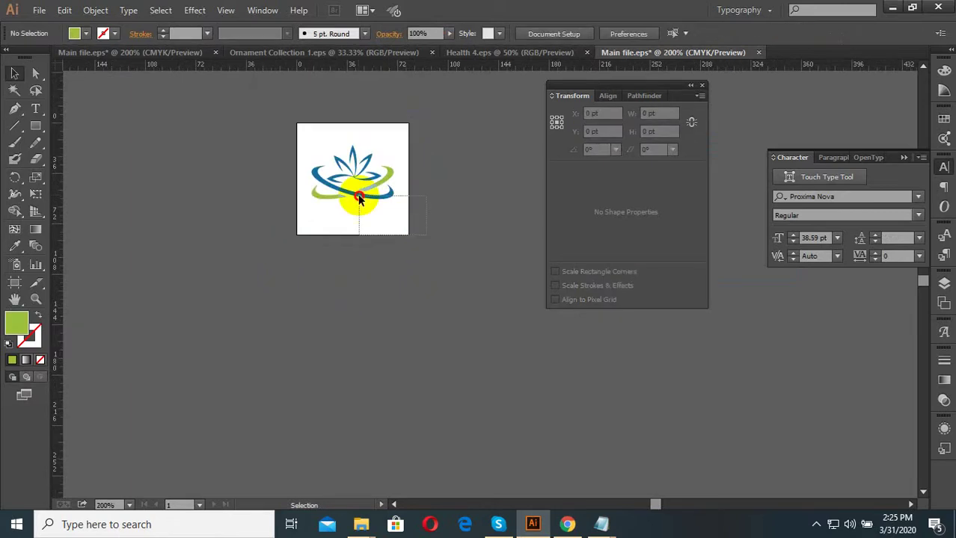
- Fine-tune the lotus icon's size and centre it on the 80 pt artboard
{"action": "key", "text": "ctrl+plus"}
{"action": "left_click", "coordinate": [365, 159]}
{"action": "key", "text": "ctrl+plus"}
{"action": "left_click_drag", "start_coordinate": [457, 128], "coordinate": [473, 117]}
{"action": "left_click", "coordinate": [448, 113]}
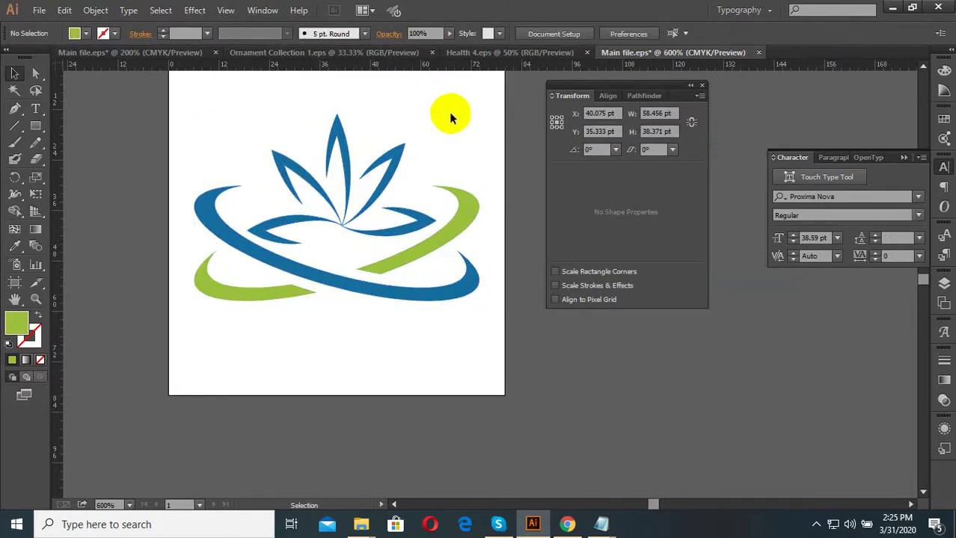
{"action": "key", "text": "ctrl+minus"}
{"action": "left_click", "coordinate": [311, 175]}
{"action": "key", "text": "ctrl+plus"}
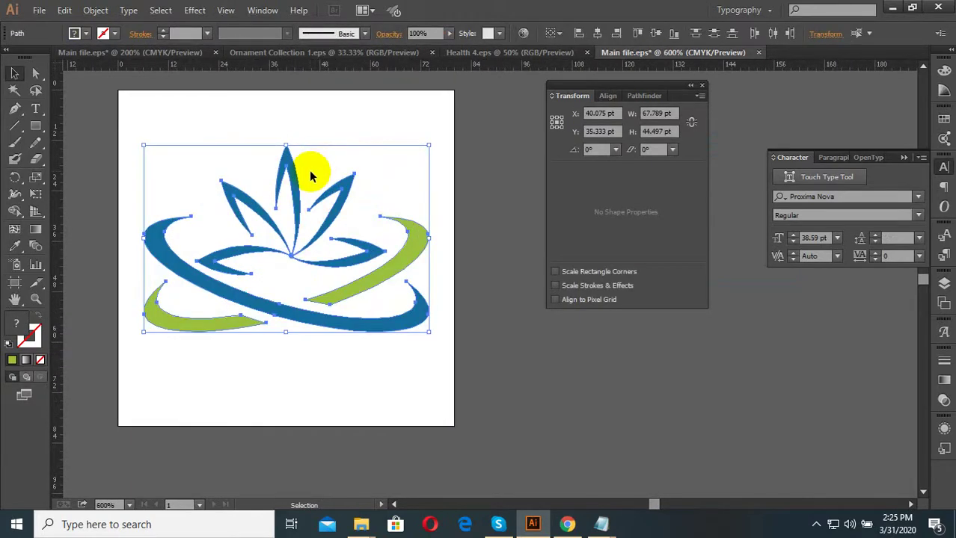
{"action": "left_click_drag", "start_coordinate": [290, 163], "coordinate": [291, 172]}
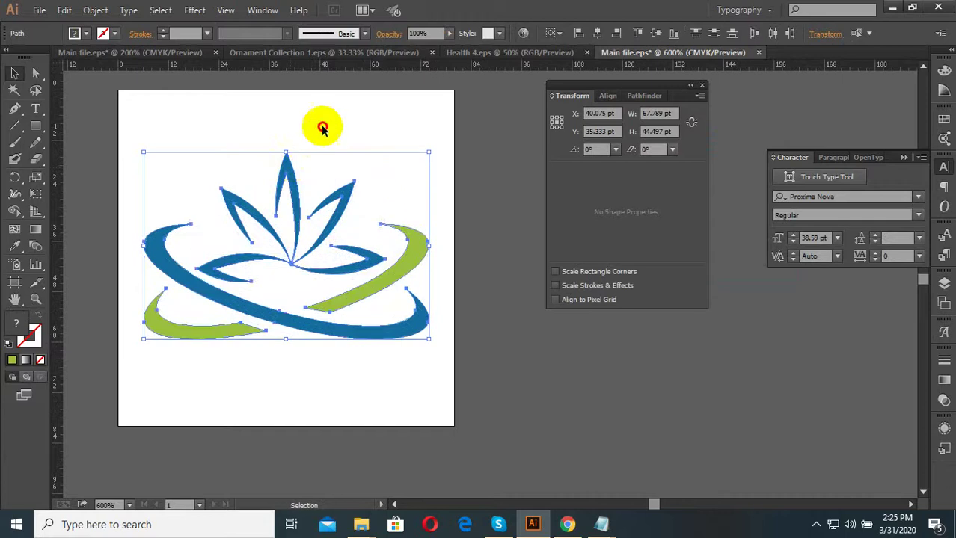
{"action": "key", "text": "ctrl+minus"}
{"action": "left_click", "coordinate": [383, 344]}
- Cancel Save As and open Save for Web to export the icon as a JPEG
{"action": "key", "text": "ctrl+shift+s"}
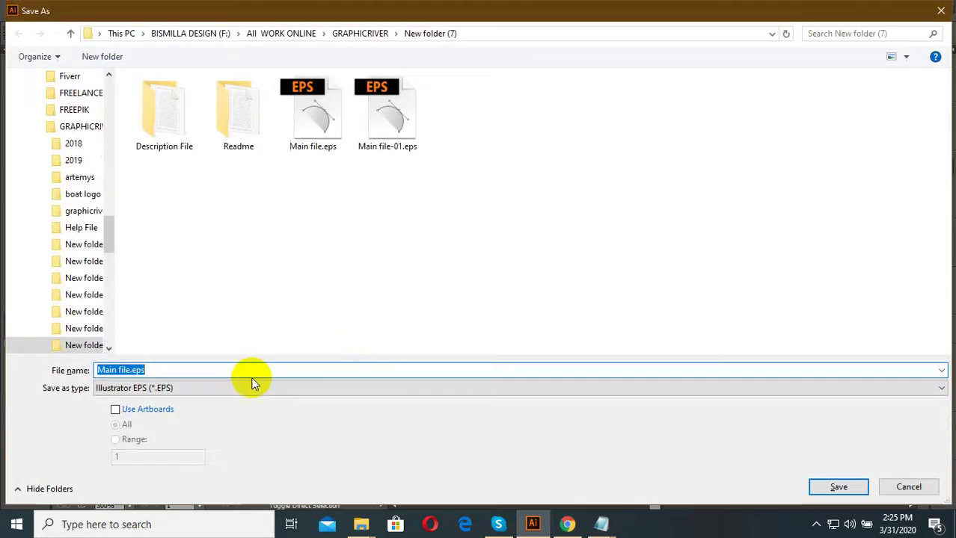
{"action": "left_click", "coordinate": [908, 487]}
{"action": "key", "text": "ctrl+alt+shift+s"}
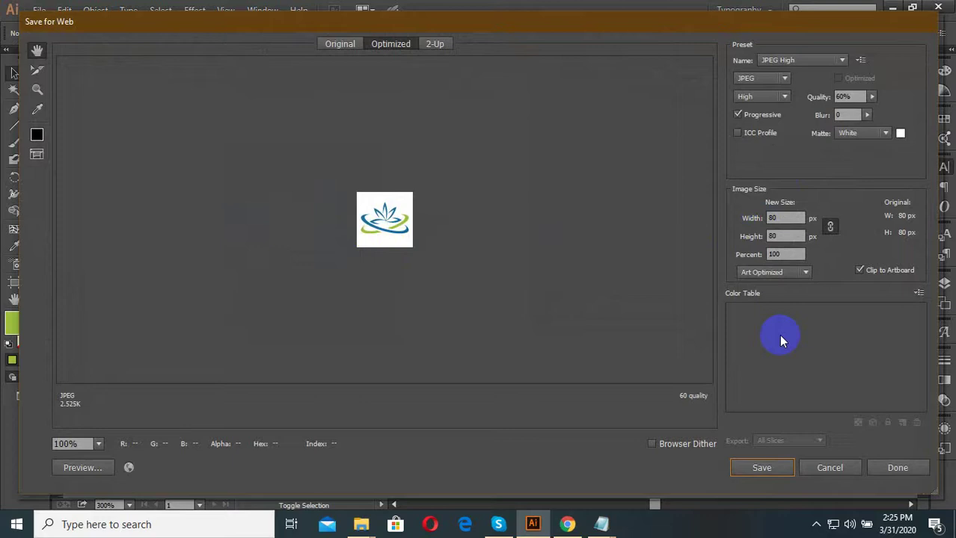
{"action": "left_click", "coordinate": [762, 469]}
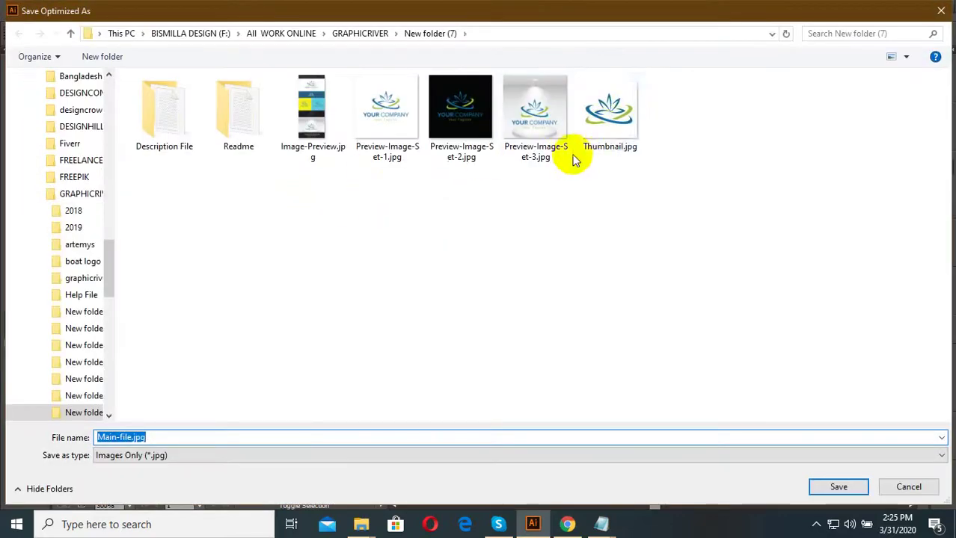
- Delete the old Thumbnail.jpg and save the 80 px lotus icon as Thumbnail.jpg
{"action": "left_click", "coordinate": [604, 133]}
{"action": "double_click", "coordinate": [605, 133]}
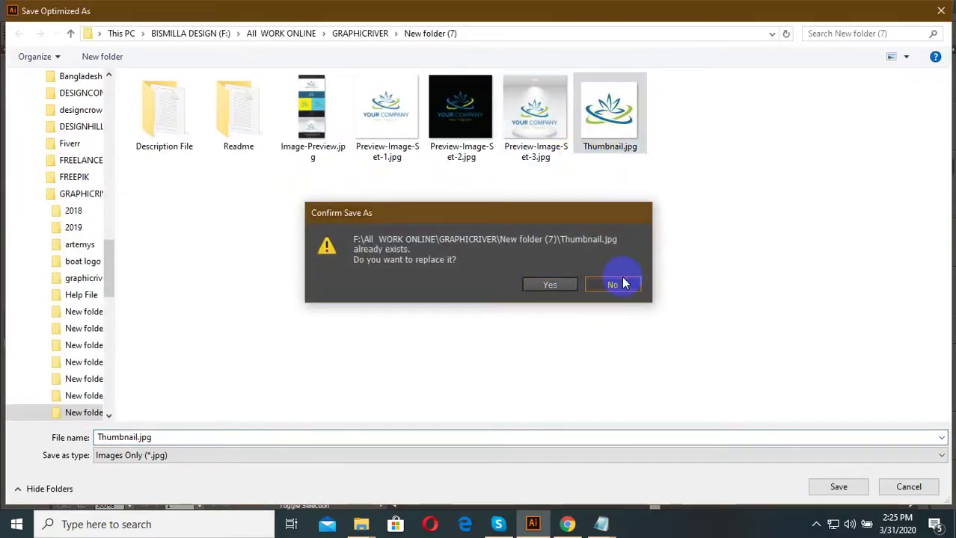
{"action": "left_click", "coordinate": [623, 278]}
{"action": "right_click", "coordinate": [627, 117]}
{"action": "left_click", "coordinate": [665, 464]}
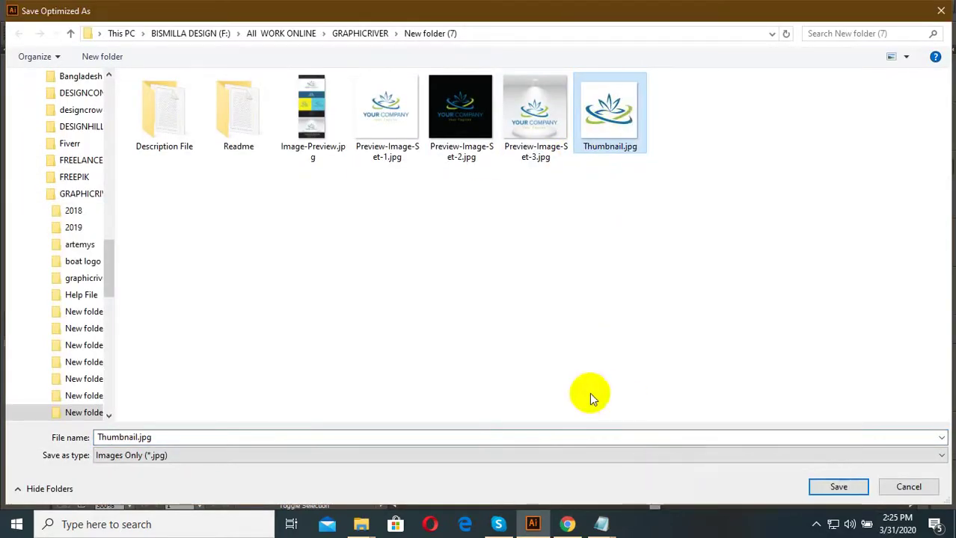
{"action": "left_click", "coordinate": [834, 487]}
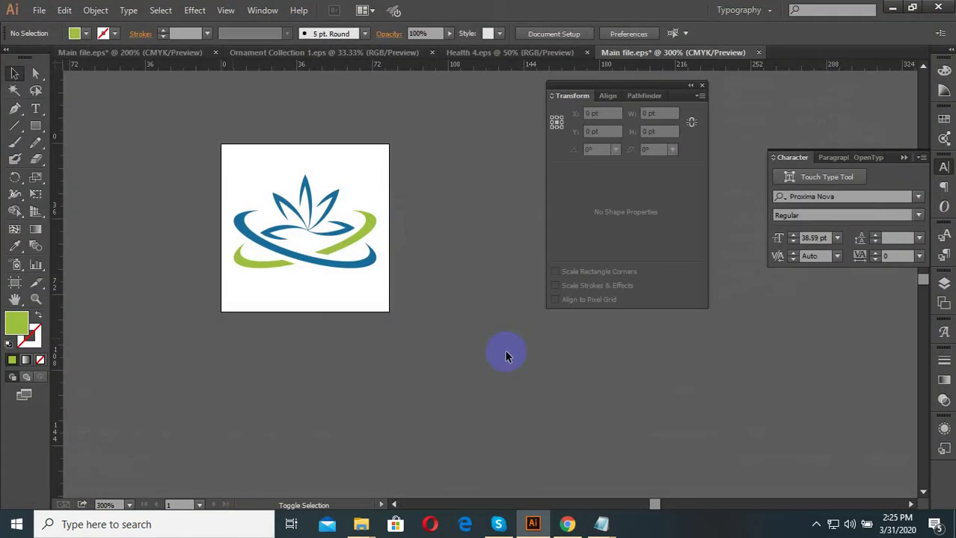
{"action": "left_click", "coordinate": [380, 321]}
- Close the thumbnail document and open Main file.ai in a maximized Illustrator window
{"action": "left_click", "coordinate": [759, 53]}
{"action": "left_click", "coordinate": [545, 282]}
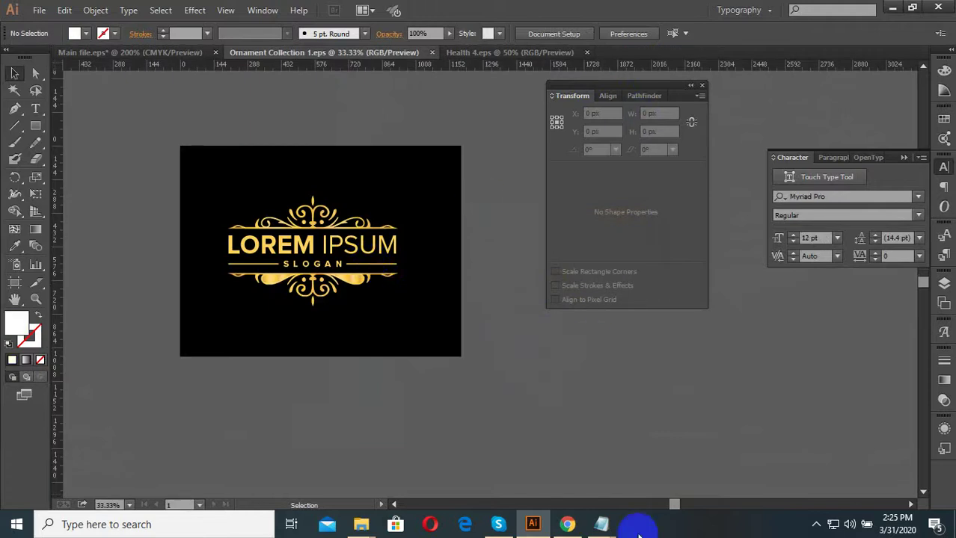
{"action": "left_click", "coordinate": [361, 523]}
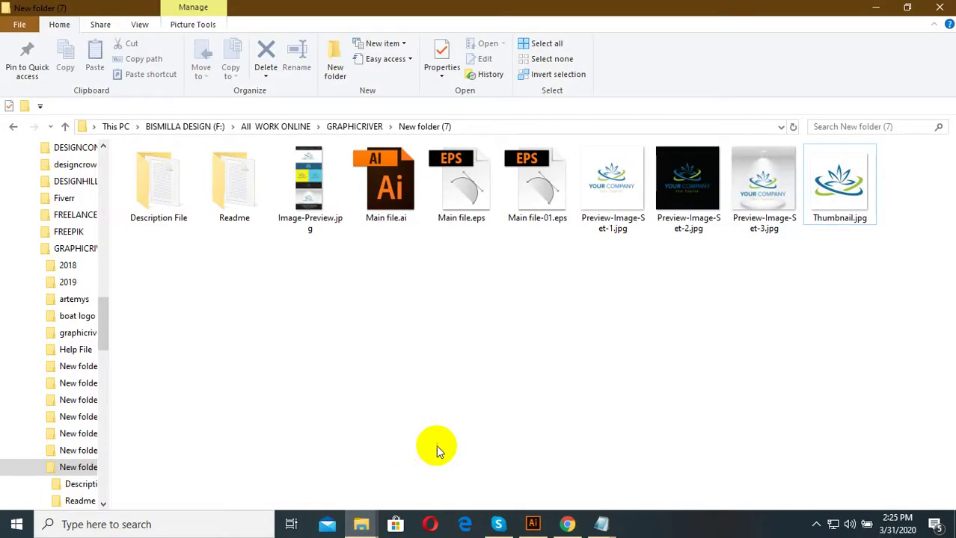
{"action": "double_click", "coordinate": [383, 181]}
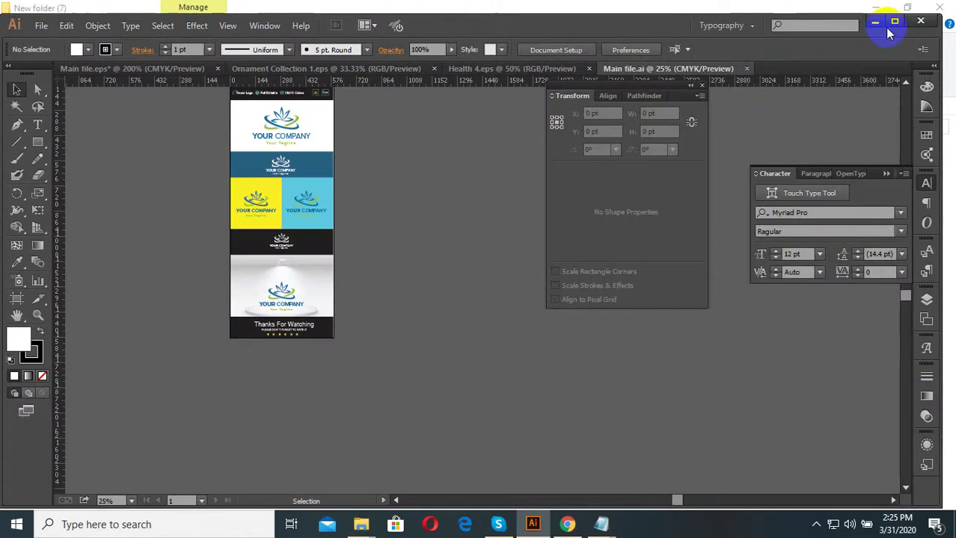
{"action": "left_click", "coordinate": [887, 27]}
- Inspect the YOUR COMPANY heading, tagline and bottom-mockup lotus logo in Main file.ai
{"action": "left_click", "coordinate": [284, 120]}
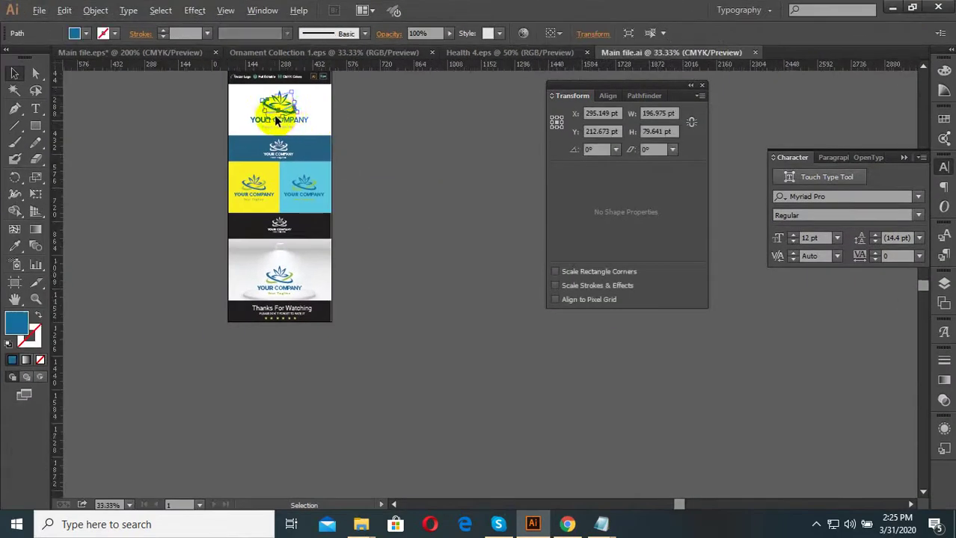
{"action": "scroll", "coordinate": [284, 121], "scroll_direction": "up", "scroll_amount": 2}
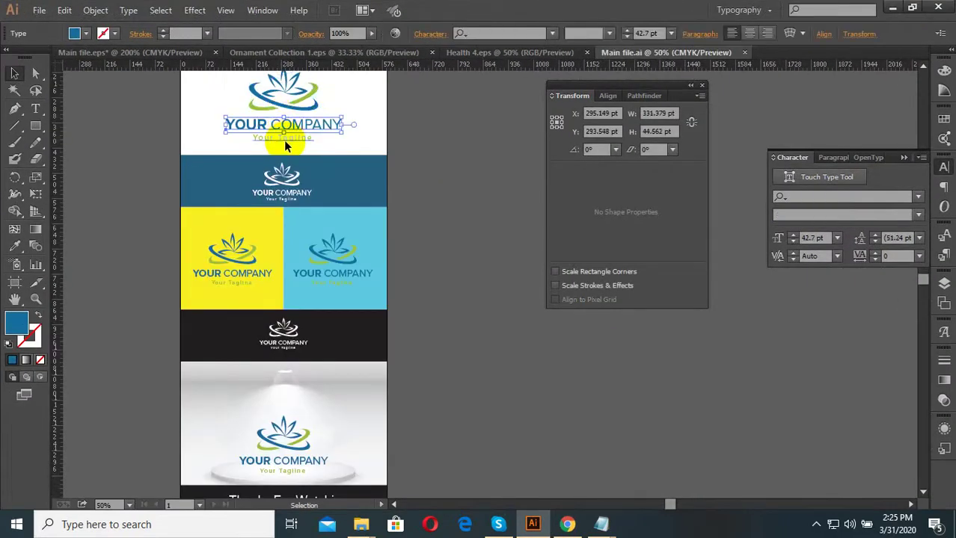
{"action": "left_click", "coordinate": [286, 141]}
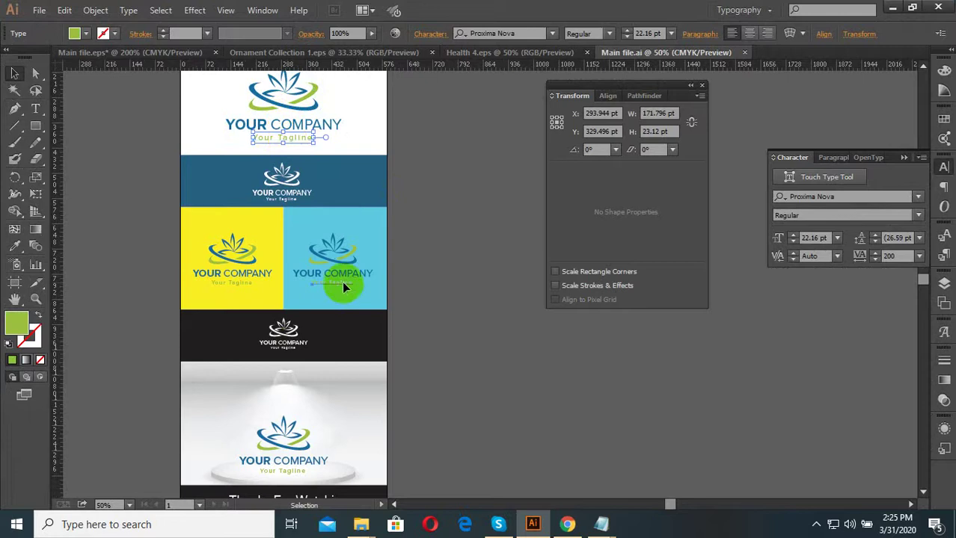
{"action": "left_click", "coordinate": [286, 447]}
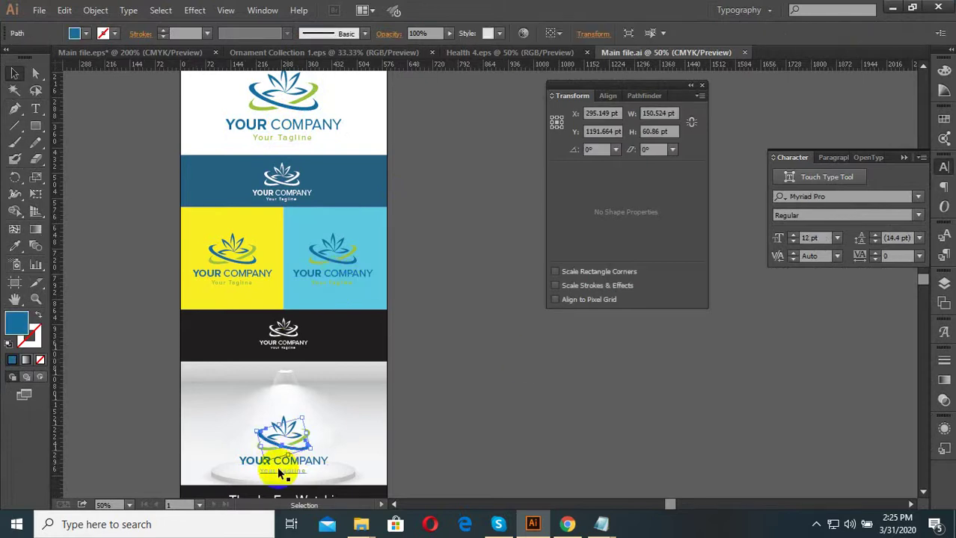
{"action": "left_click", "coordinate": [432, 463]}
{"action": "scroll", "coordinate": [353, 327], "scroll_direction": "down", "scroll_amount": 3}
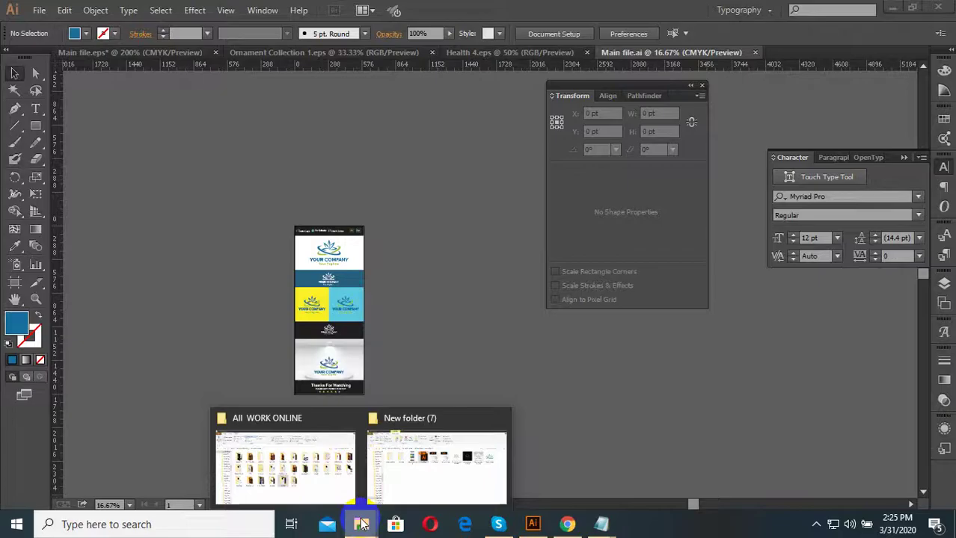
- Open Readme.txt from New folder (7)'s Readme folder, then return to All WORK ONLINE
{"action": "left_click", "coordinate": [427, 459]}
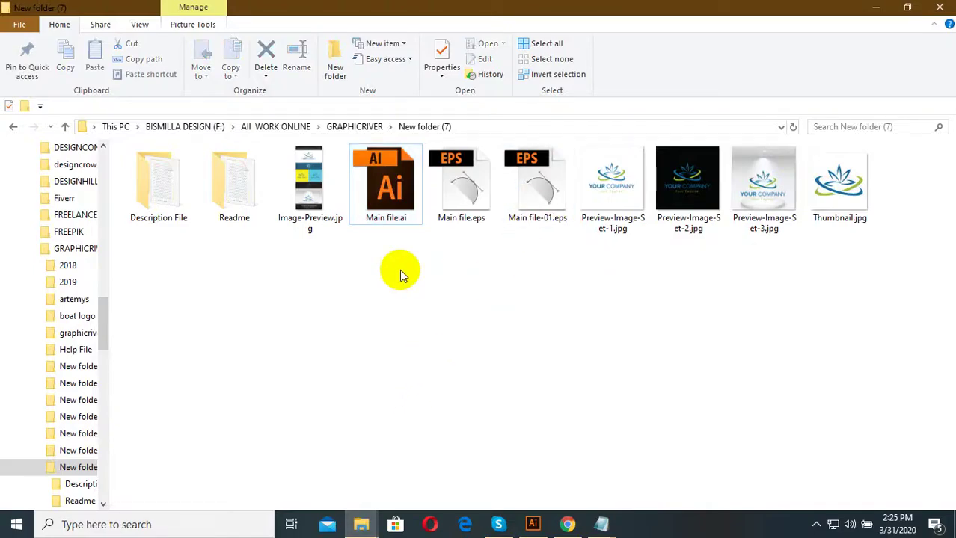
{"action": "double_click", "coordinate": [253, 197]}
{"action": "double_click", "coordinate": [163, 170]}
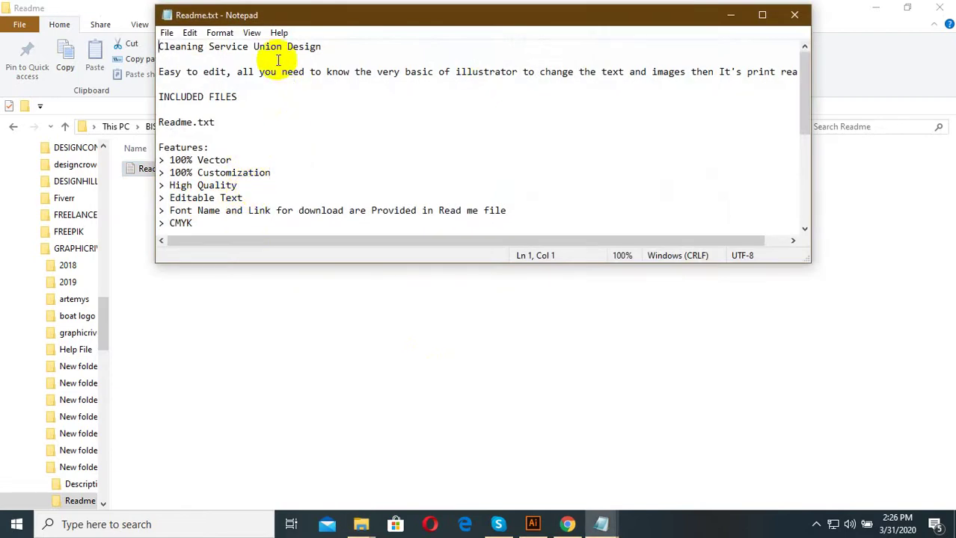
{"action": "mouse_move", "coordinate": [361, 524]}
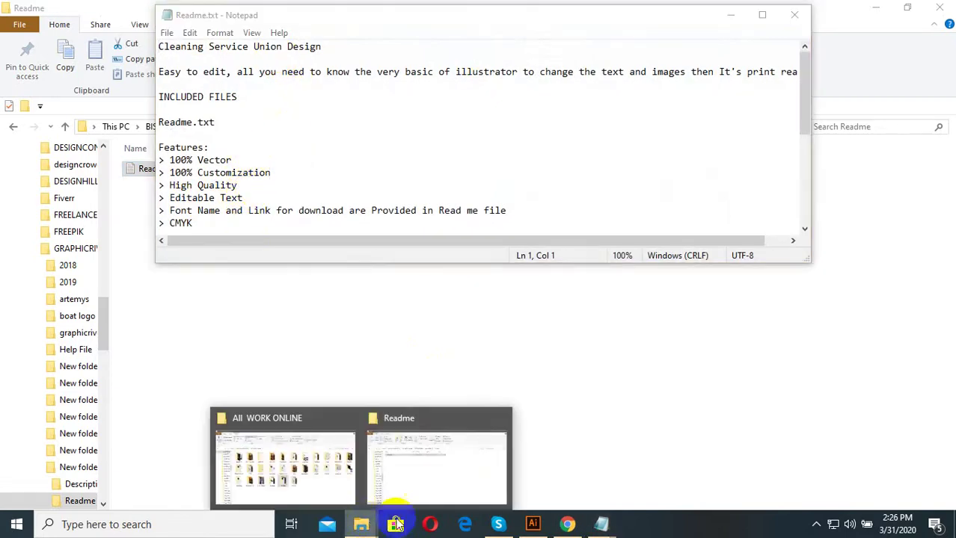
{"action": "left_click", "coordinate": [412, 494]}
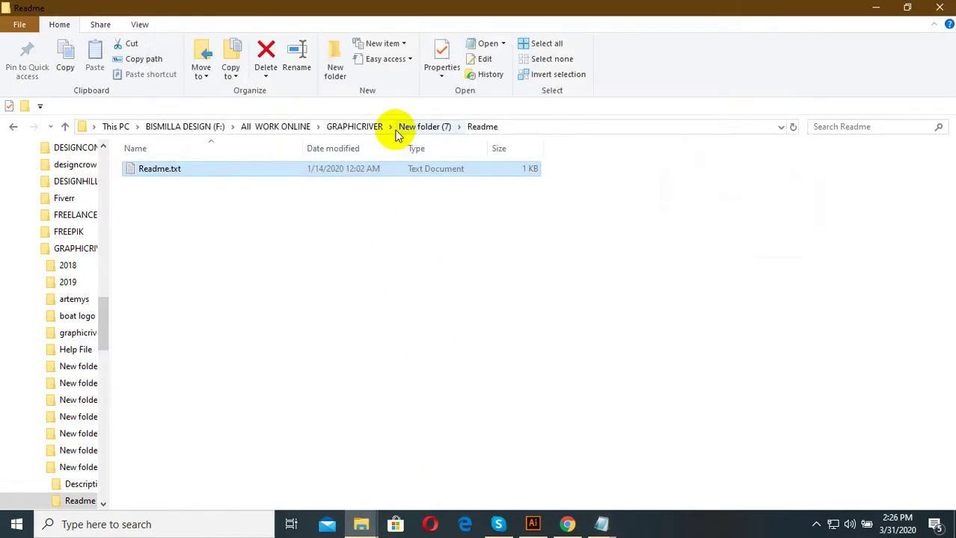
{"action": "left_click", "coordinate": [358, 523]}
- Browse UPLABS > Health, start renaming Health 4.eps, then bring Readme.txt forward
{"action": "left_click", "coordinate": [329, 505]}
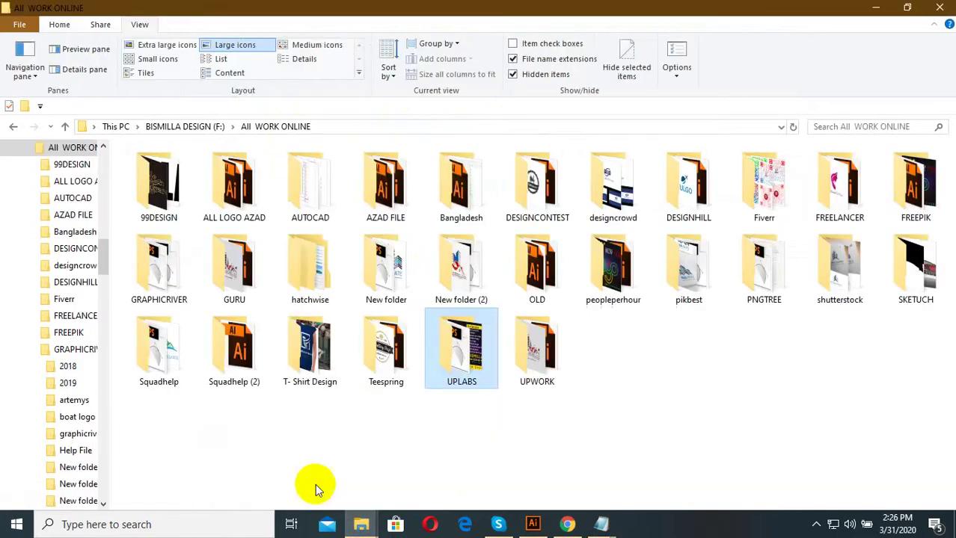
{"action": "double_click", "coordinate": [463, 383]}
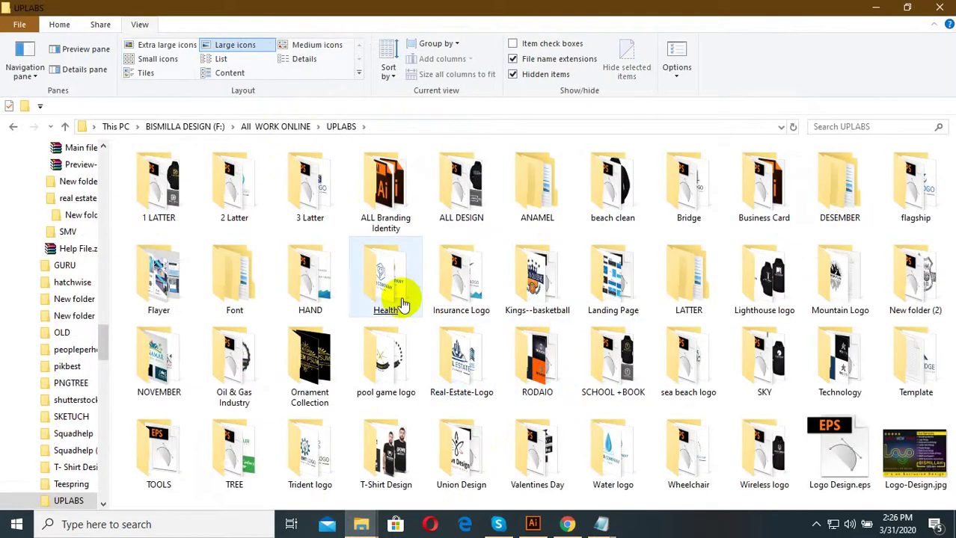
{"action": "double_click", "coordinate": [401, 304]}
{"action": "right_click", "coordinate": [531, 211]}
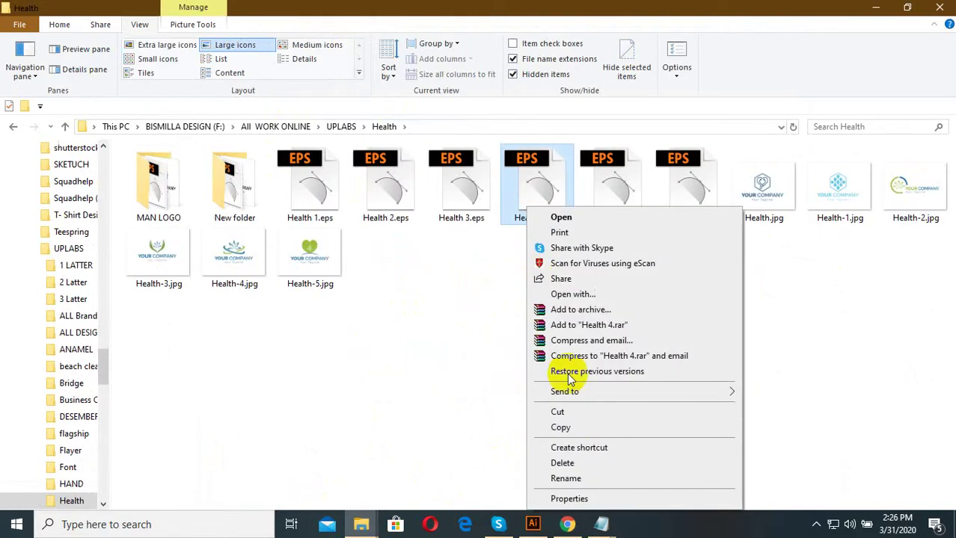
{"action": "left_click", "coordinate": [567, 479]}
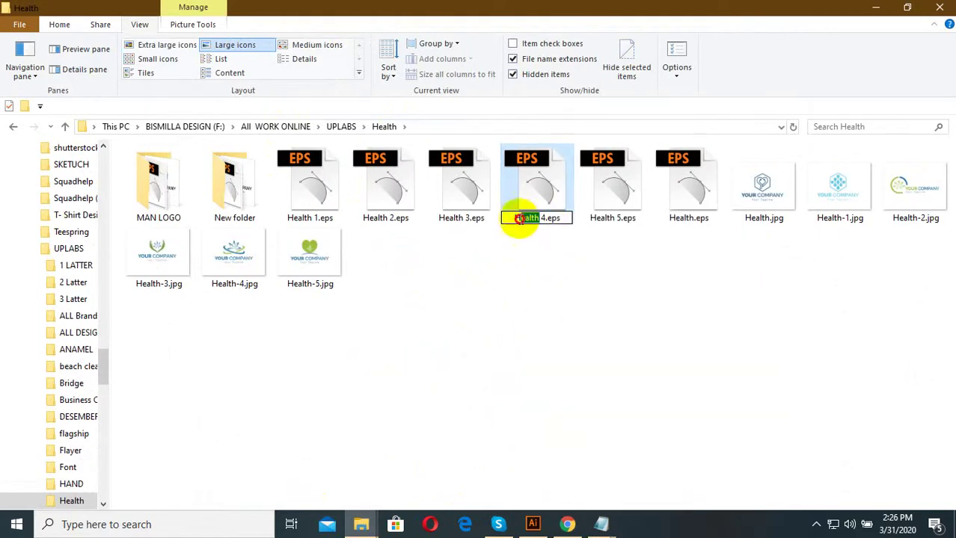
{"action": "left_click", "coordinate": [601, 524]}
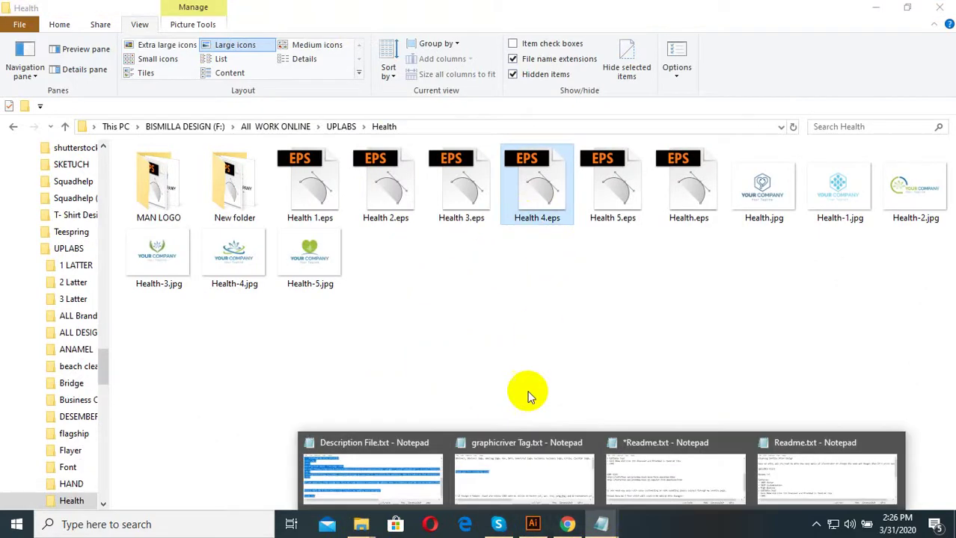
{"action": "left_click", "coordinate": [819, 482]}
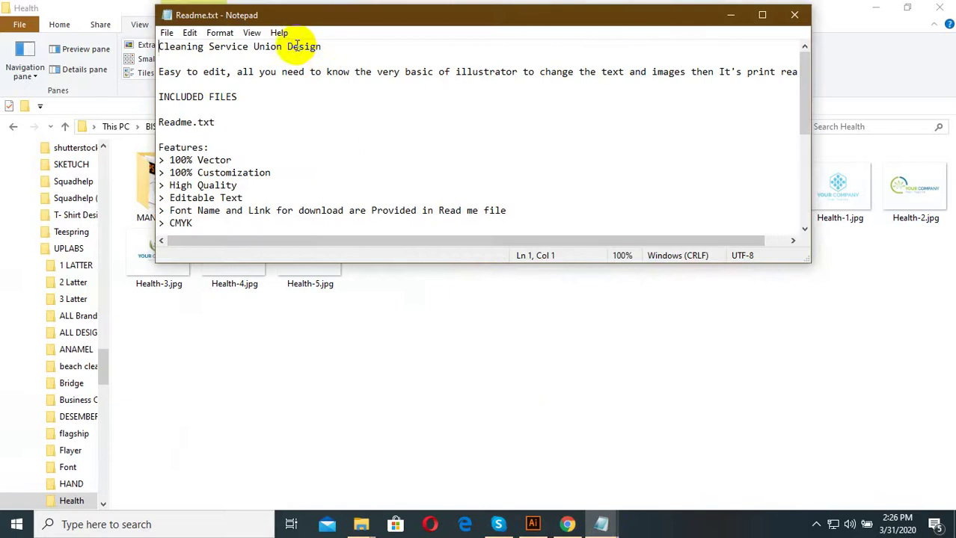
- Close both open Readme notes windows without saving the edits
{"action": "type", "text": "Health"}
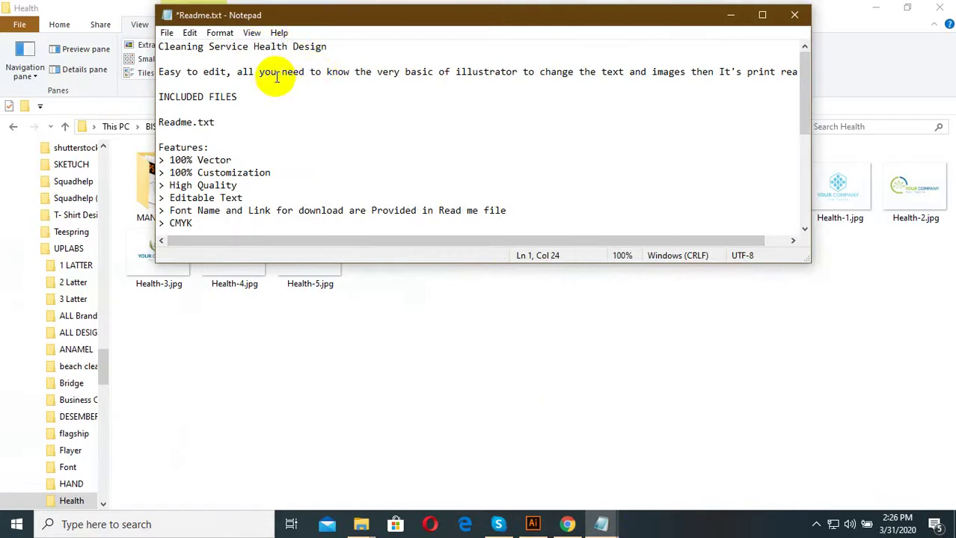
{"action": "left_click", "coordinate": [167, 32]}
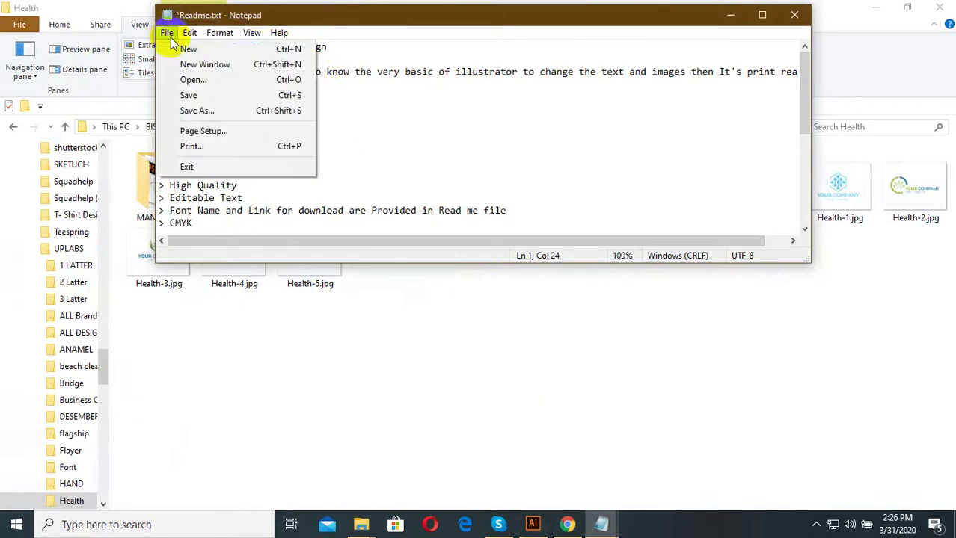
{"action": "left_click", "coordinate": [793, 15]}
{"action": "left_click", "coordinate": [516, 278]}
{"action": "mouse_move", "coordinate": [600, 524]}
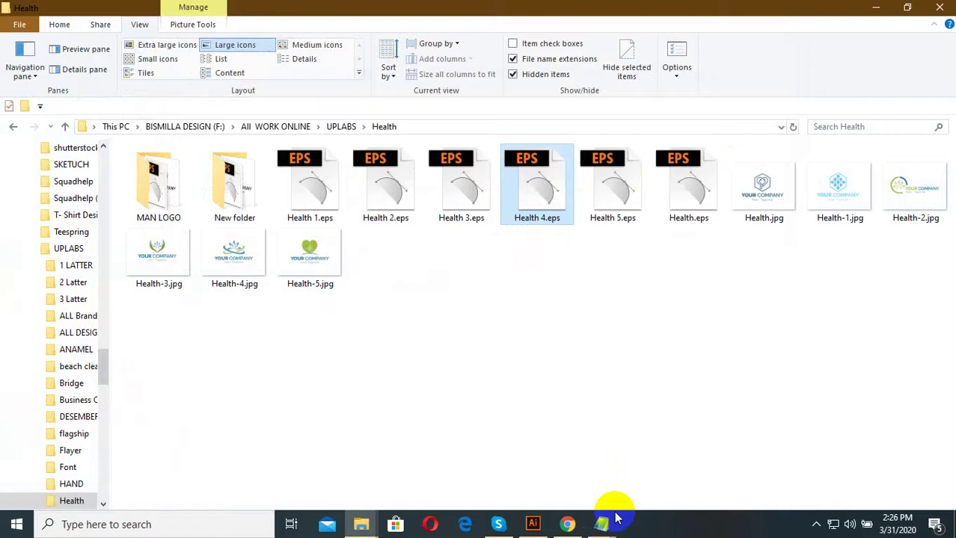
{"action": "left_click", "coordinate": [813, 445]}
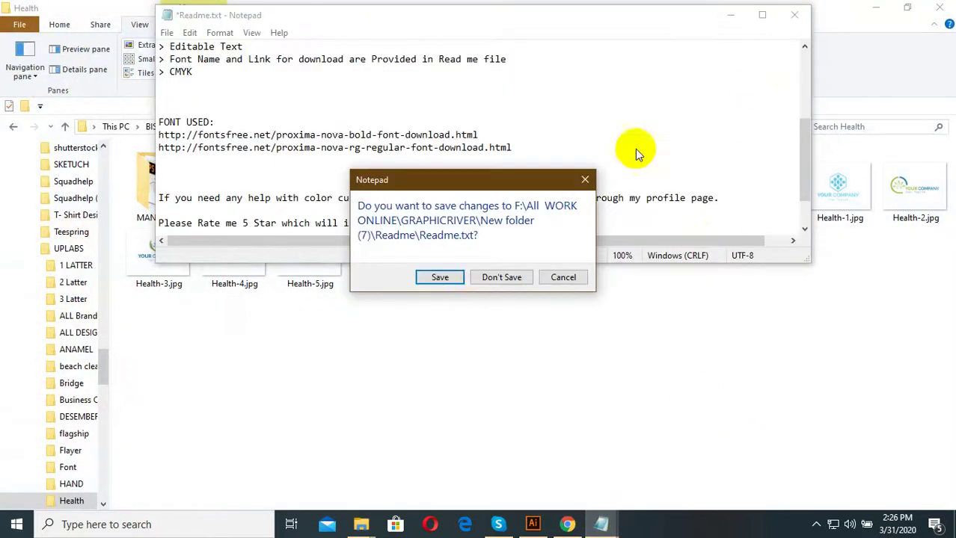
{"action": "left_click", "coordinate": [497, 277]}
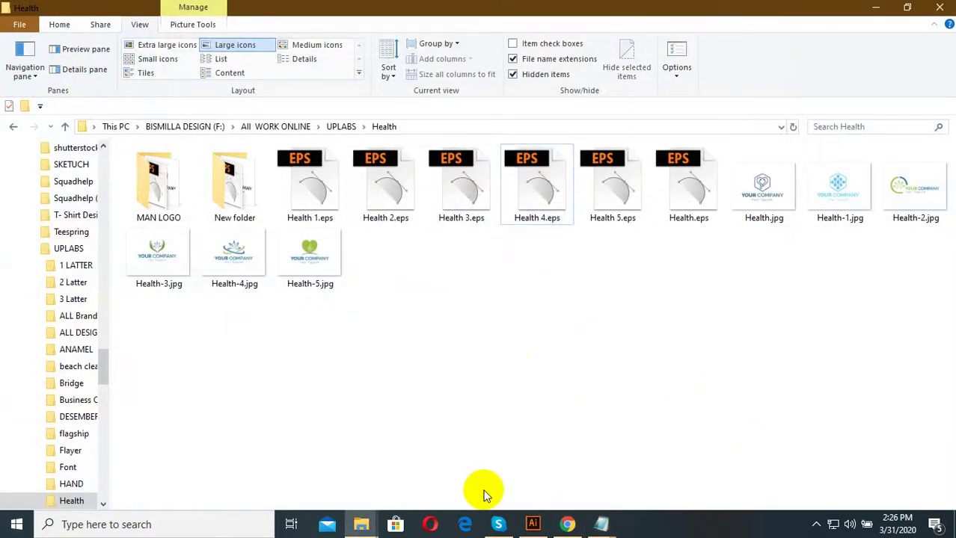
- Reopen Readme.txt in Notepad and enter 'Health' in the readme text
{"action": "mouse_move", "coordinate": [360, 525]}
{"action": "left_click", "coordinate": [412, 442]}
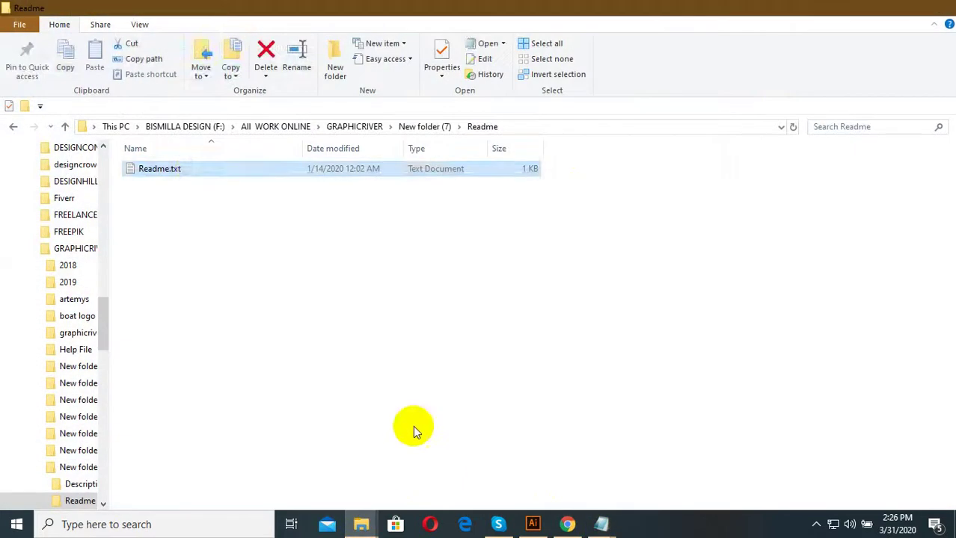
{"action": "double_click", "coordinate": [196, 170]}
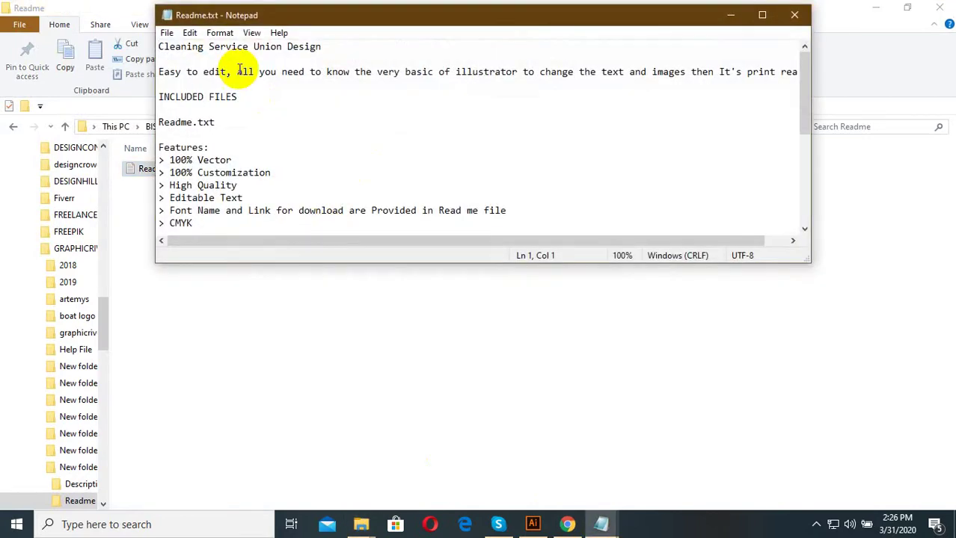
{"action": "type", "text": "Health"}
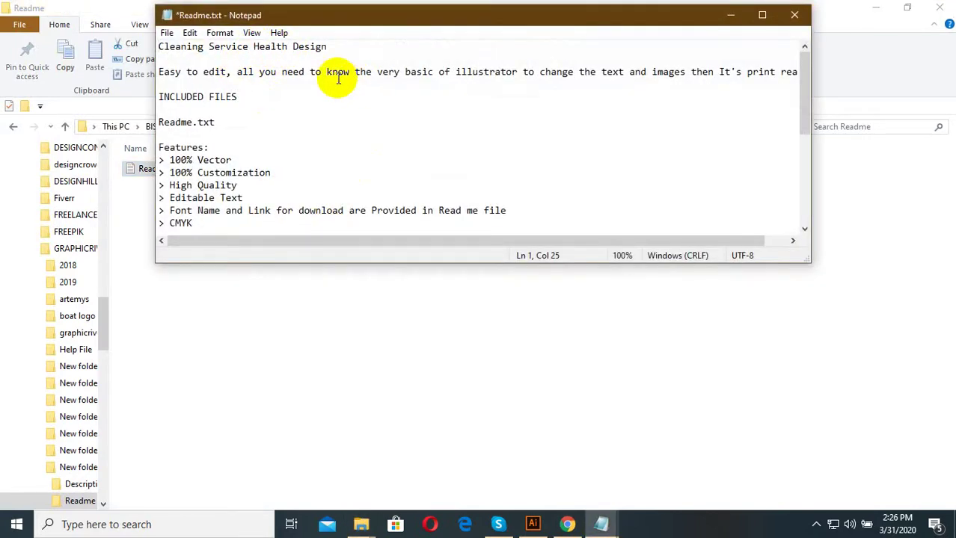
{"action": "left_click", "coordinate": [366, 160]}
{"action": "scroll", "coordinate": [224, 146], "scroll_direction": "down", "scroll_amount": 2}
{"action": "scroll", "coordinate": [232, 180], "scroll_direction": "down", "scroll_amount": 1}
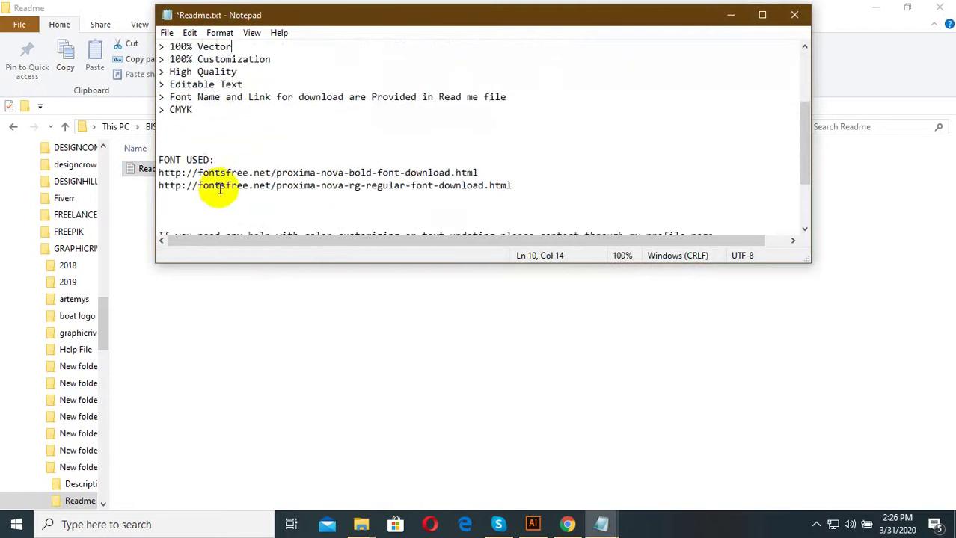
{"action": "scroll", "coordinate": [299, 169], "scroll_direction": "down", "scroll_amount": 1}
- Save Readme.txt, close Notepad, and return to New folder (7)
{"action": "left_click", "coordinate": [167, 33]}
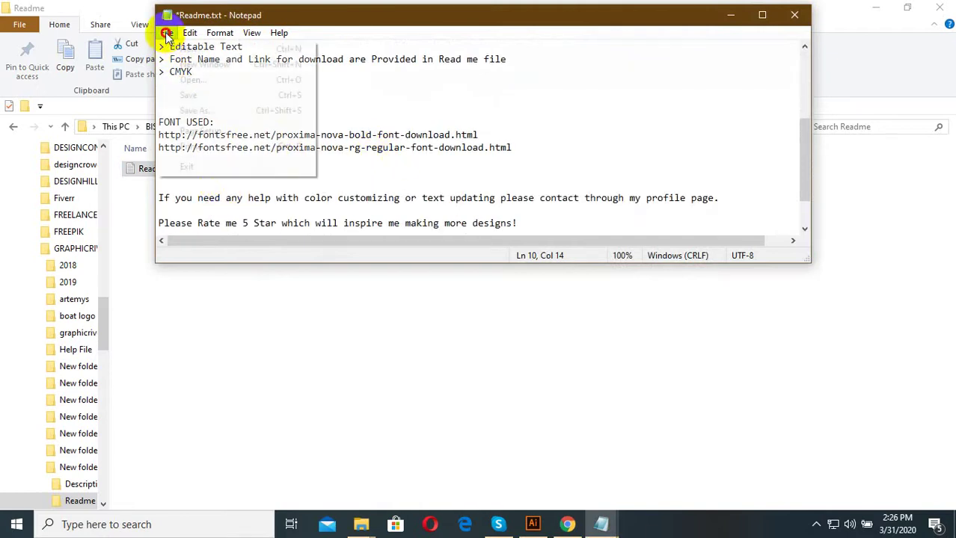
{"action": "left_click", "coordinate": [188, 92]}
{"action": "scroll", "coordinate": [267, 203], "scroll_direction": "down", "scroll_amount": 2}
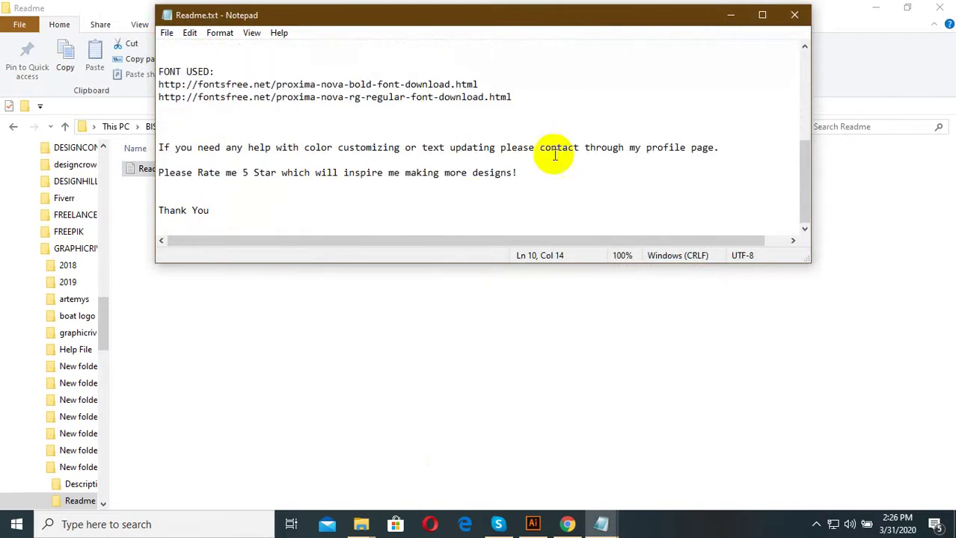
{"action": "left_click", "coordinate": [167, 32]}
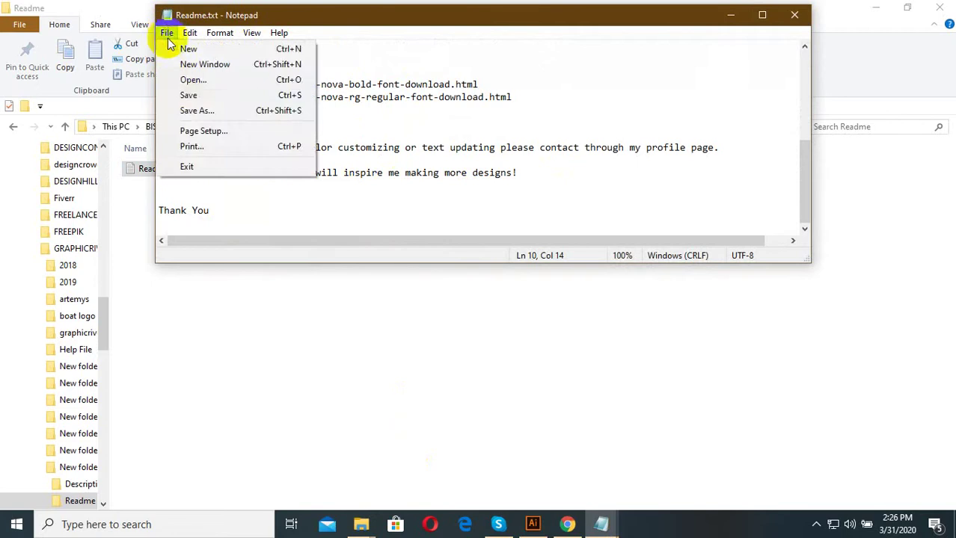
{"action": "left_click", "coordinate": [189, 95]}
{"action": "left_click", "coordinate": [792, 16]}
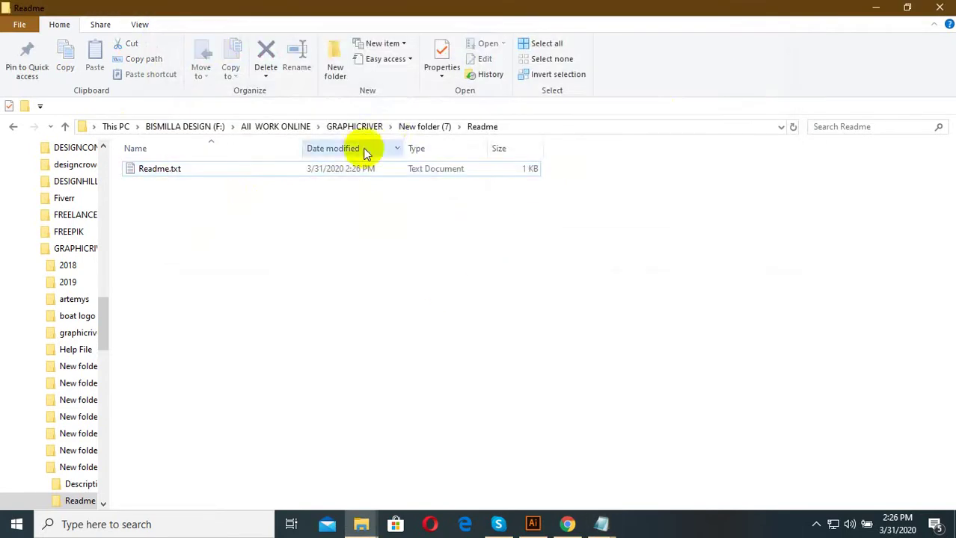
{"action": "left_click", "coordinate": [421, 127]}
- Open Description File.txt, replace 'Pool Game' with 'Health' in the heading, and save
{"action": "double_click", "coordinate": [153, 217]}
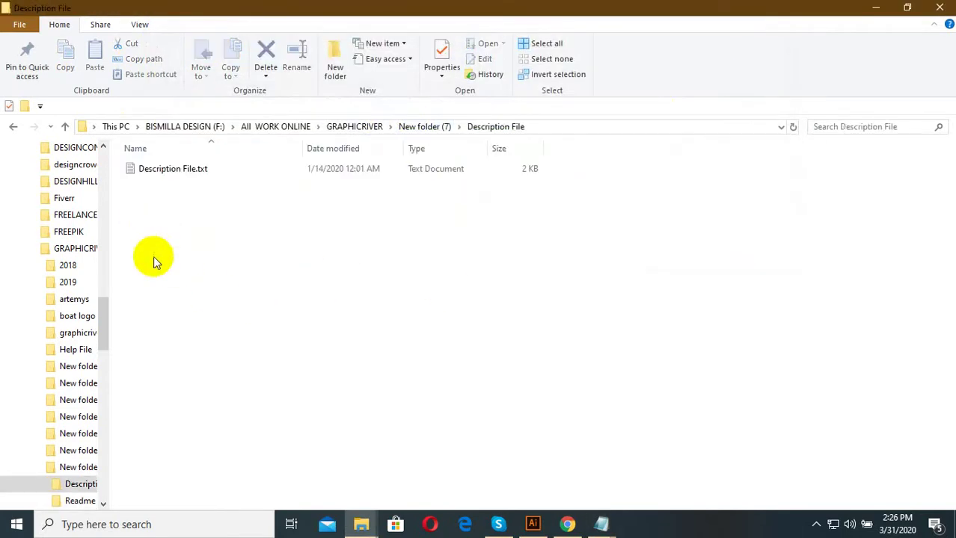
{"action": "left_click", "coordinate": [180, 169]}
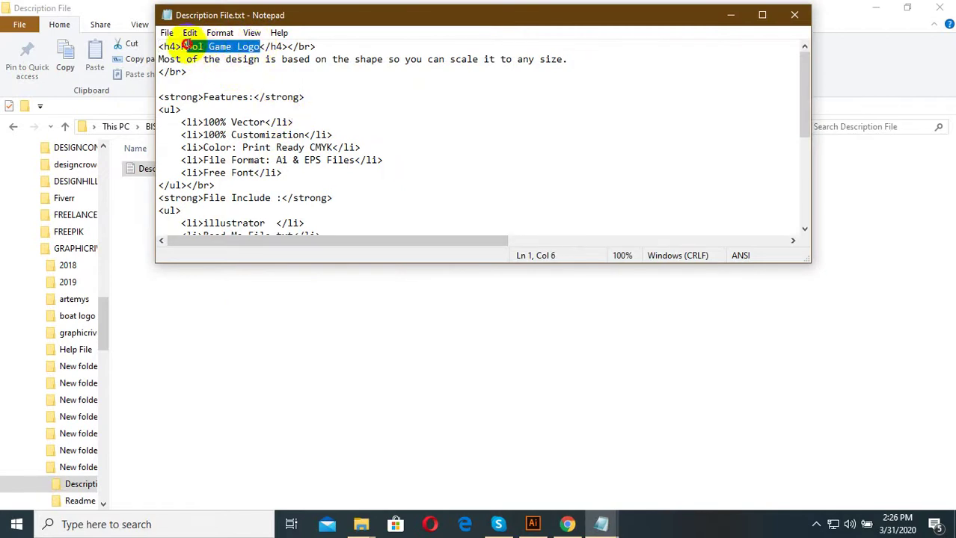
{"action": "left_click", "coordinate": [236, 46]}
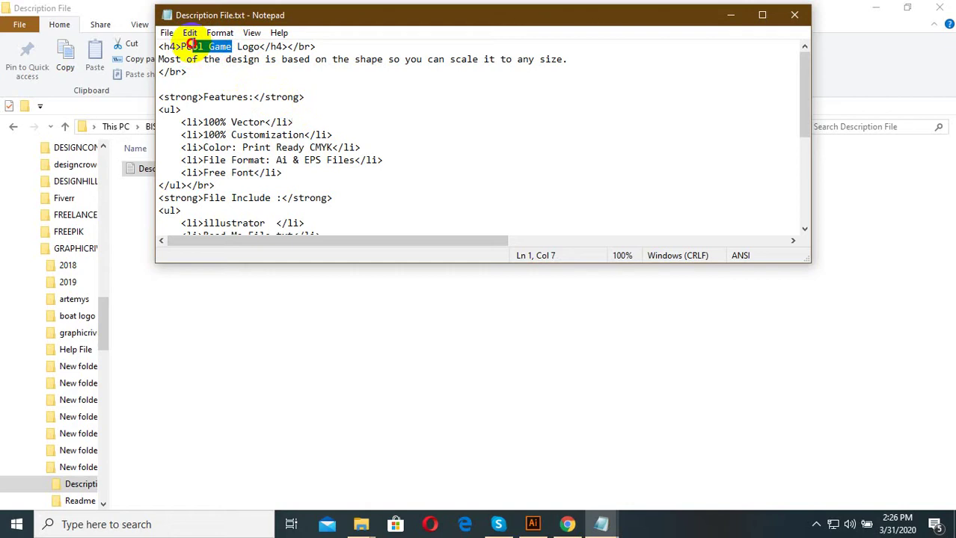
{"action": "type", "text": "Health"}
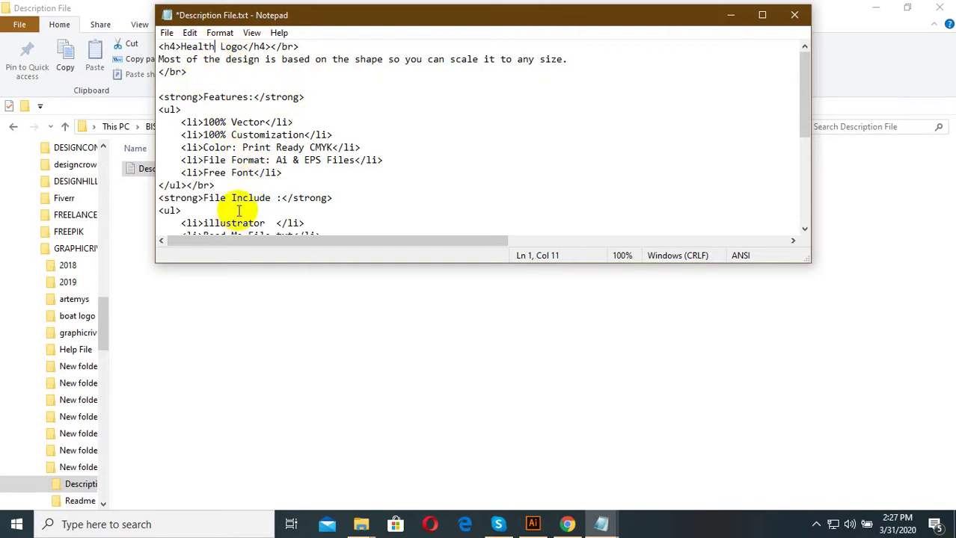
{"action": "scroll", "coordinate": [245, 208], "scroll_direction": "down", "scroll_amount": 1}
{"action": "scroll", "coordinate": [247, 216], "scroll_direction": "down", "scroll_amount": 1}
{"action": "scroll", "coordinate": [254, 195], "scroll_direction": "down", "scroll_amount": 2}
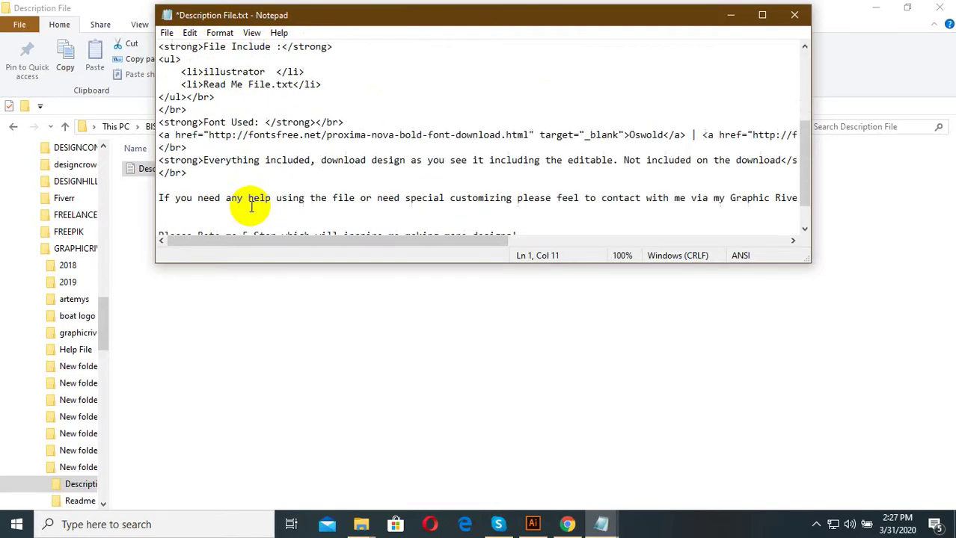
{"action": "scroll", "coordinate": [281, 186], "scroll_direction": "down", "scroll_amount": 1}
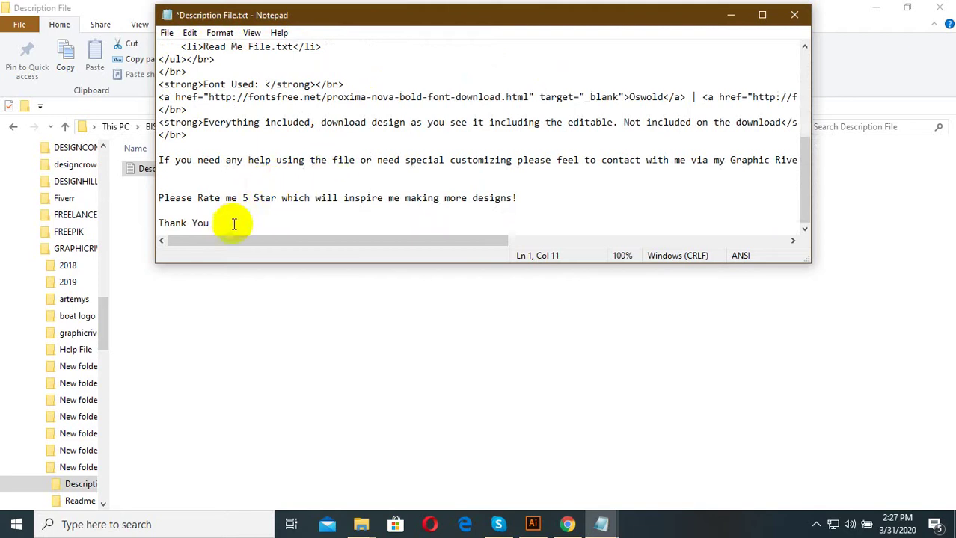
{"action": "scroll", "coordinate": [208, 196], "scroll_direction": "up", "scroll_amount": 2}
{"action": "left_click", "coordinate": [166, 33]}
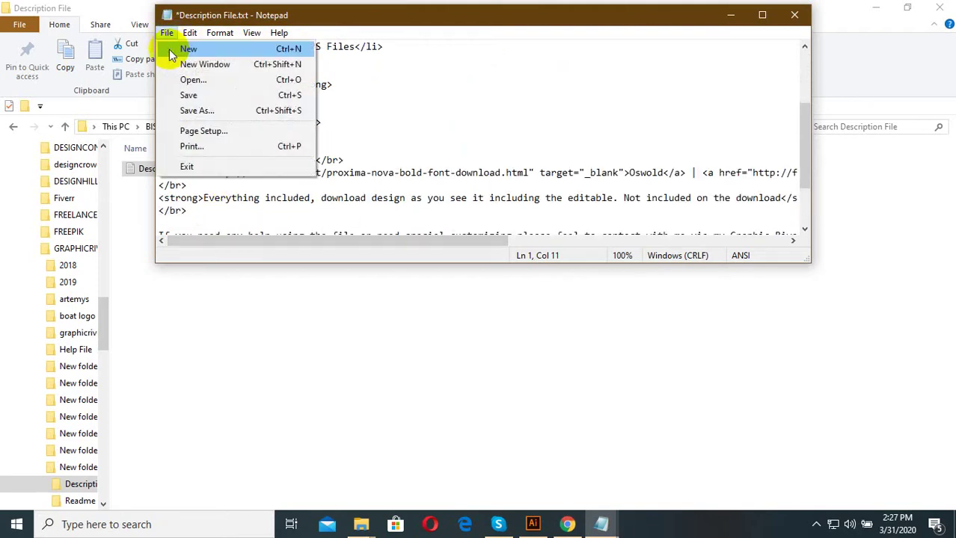
{"action": "left_click", "coordinate": [188, 94]}
- Review the description's font download link and save the file again
{"action": "scroll", "coordinate": [235, 139], "scroll_direction": "up", "scroll_amount": 2}
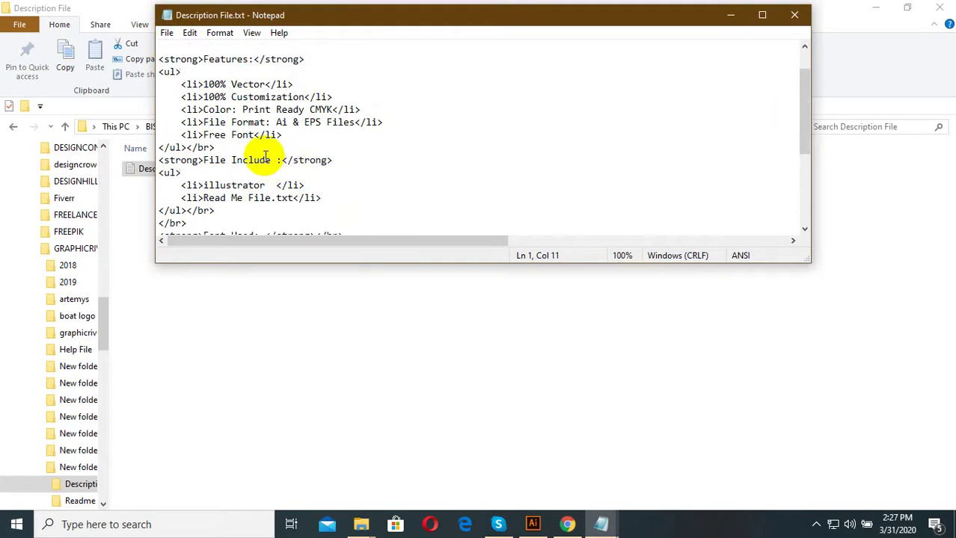
{"action": "scroll", "coordinate": [265, 157], "scroll_direction": "down", "scroll_amount": 1}
{"action": "scroll", "coordinate": [266, 180], "scroll_direction": "down", "scroll_amount": 1}
{"action": "scroll", "coordinate": [583, 168], "scroll_direction": "down", "scroll_amount": 1}
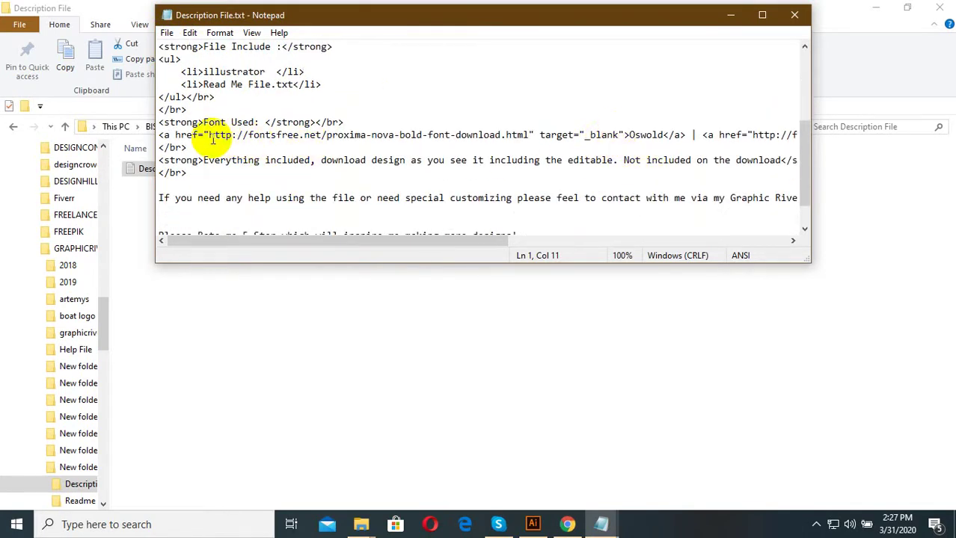
{"action": "left_click", "coordinate": [530, 136], "text": "shift"}
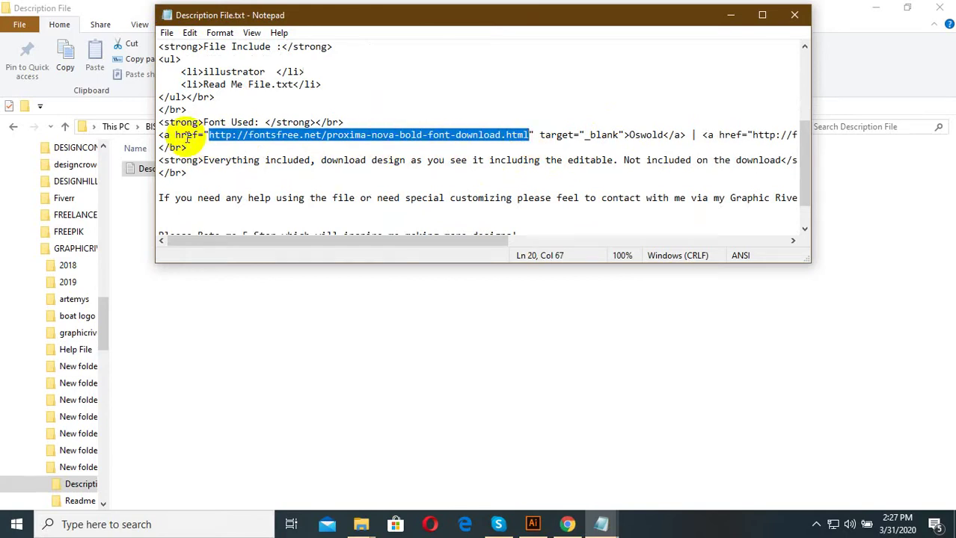
{"action": "scroll", "coordinate": [191, 105], "scroll_direction": "up", "scroll_amount": 2}
{"action": "scroll", "coordinate": [225, 74], "scroll_direction": "up", "scroll_amount": 2}
{"action": "left_click", "coordinate": [168, 35]}
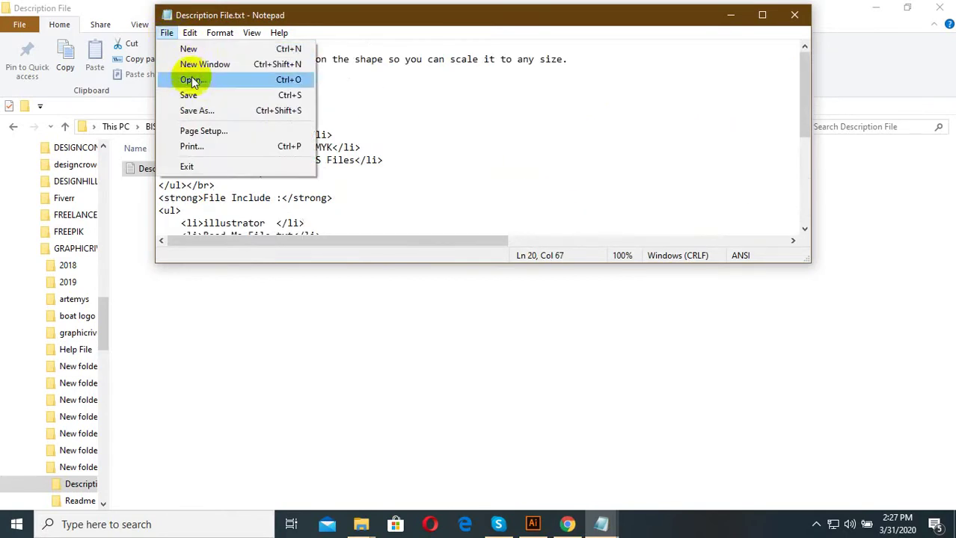
{"action": "left_click", "coordinate": [191, 94]}
- Close the description file and return to New folder (7) in Explorer
{"action": "left_click", "coordinate": [808, 15]}
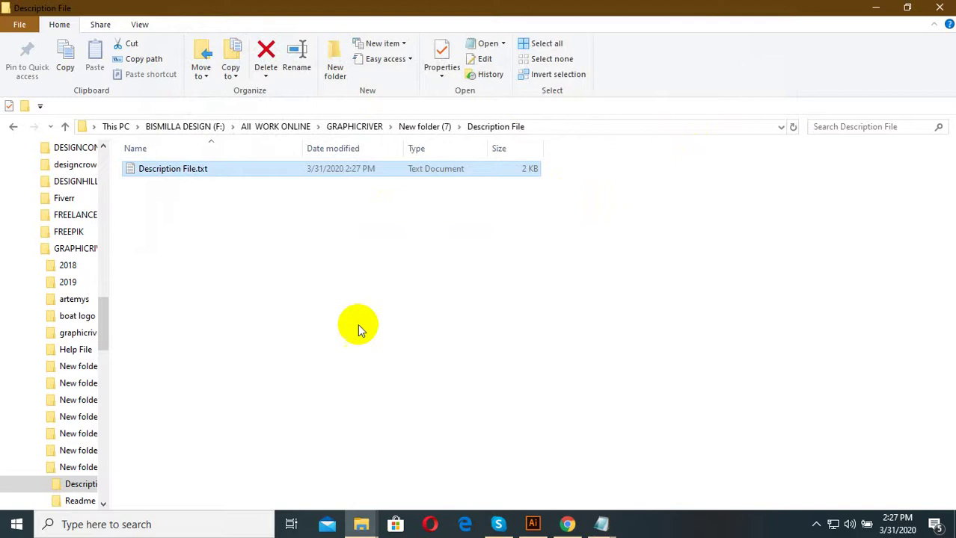
{"action": "left_click", "coordinate": [566, 525]}
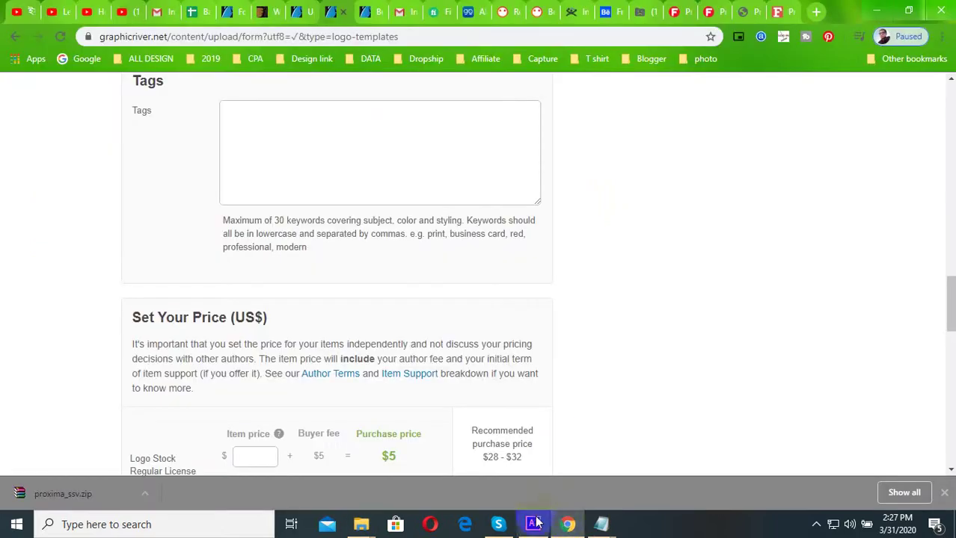
{"action": "mouse_move", "coordinate": [360, 524]}
{"action": "left_click", "coordinate": [410, 469]}
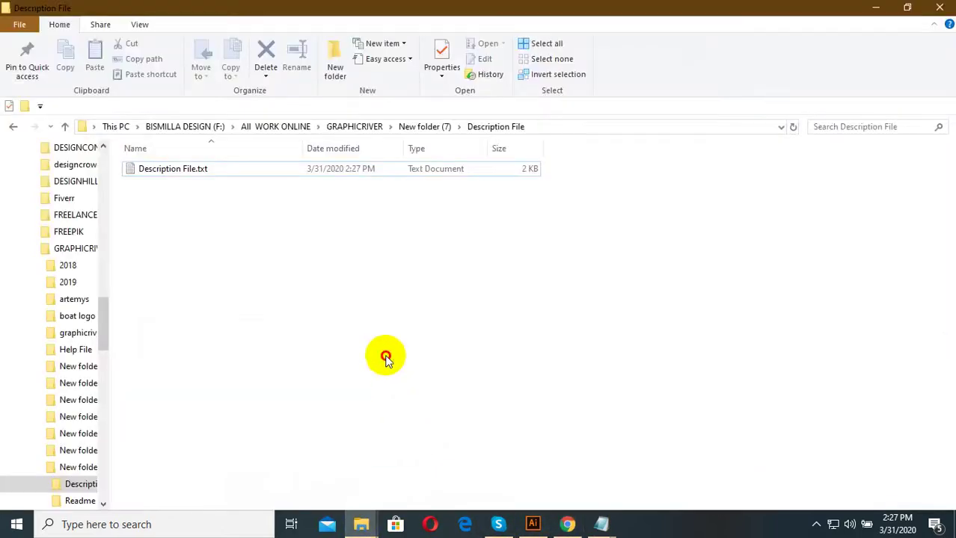
{"action": "left_click", "coordinate": [424, 127]}
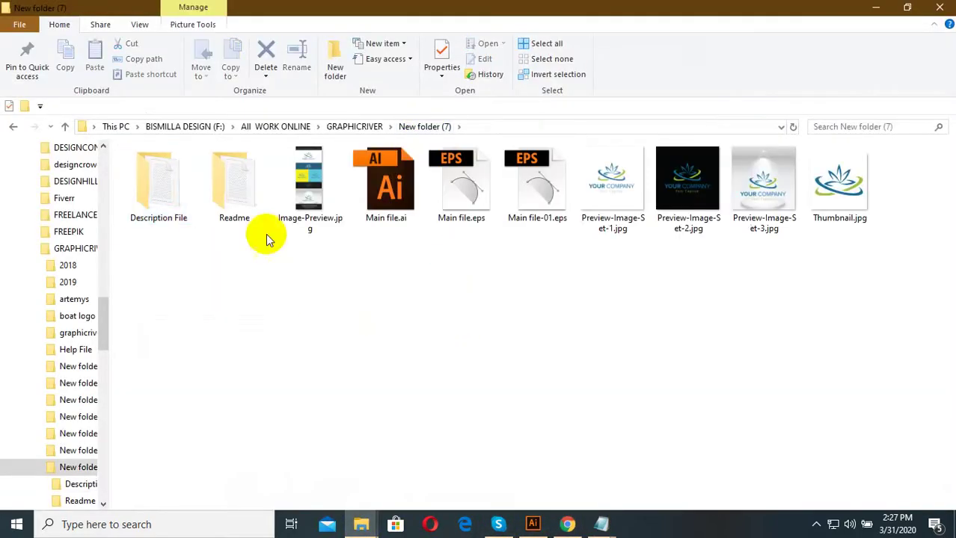
{"action": "left_click", "coordinate": [249, 201]}
{"action": "double_click", "coordinate": [249, 200]}
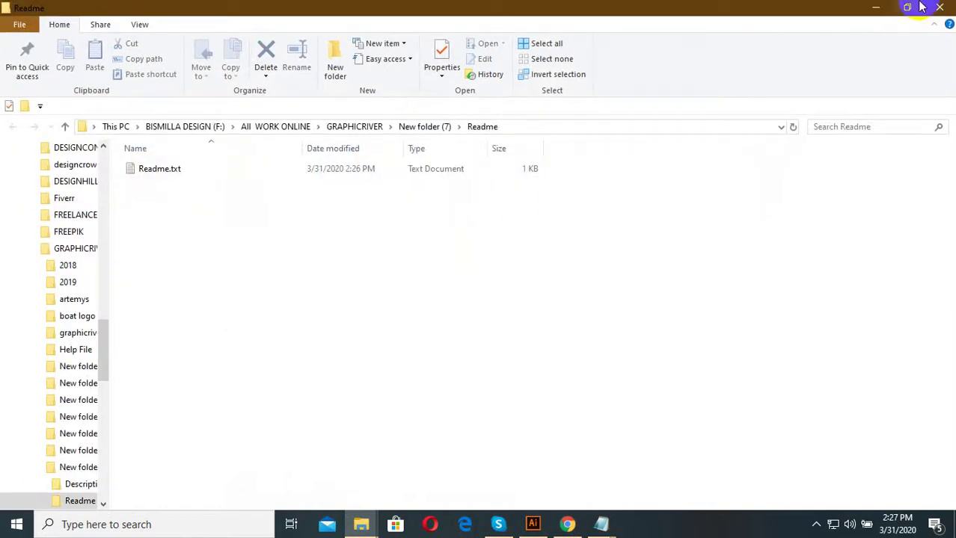
{"action": "key", "text": "alt+Left"}
- Zip the Readme folder, Main file-01.eps and Main file.ai into Main file.zip
{"action": "left_click", "coordinate": [509, 200]}
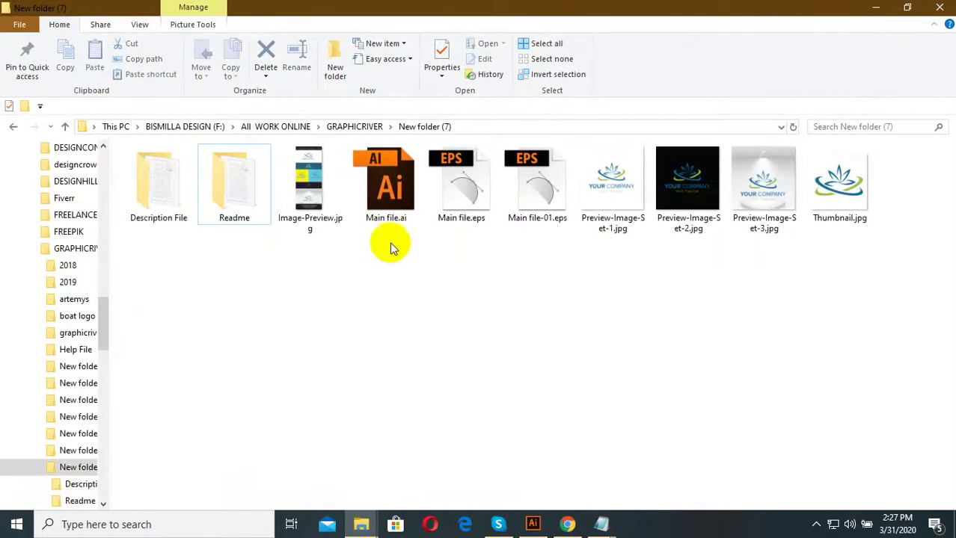
{"action": "left_click", "coordinate": [252, 213]}
{"action": "left_click", "coordinate": [524, 221], "text": "ctrl"}
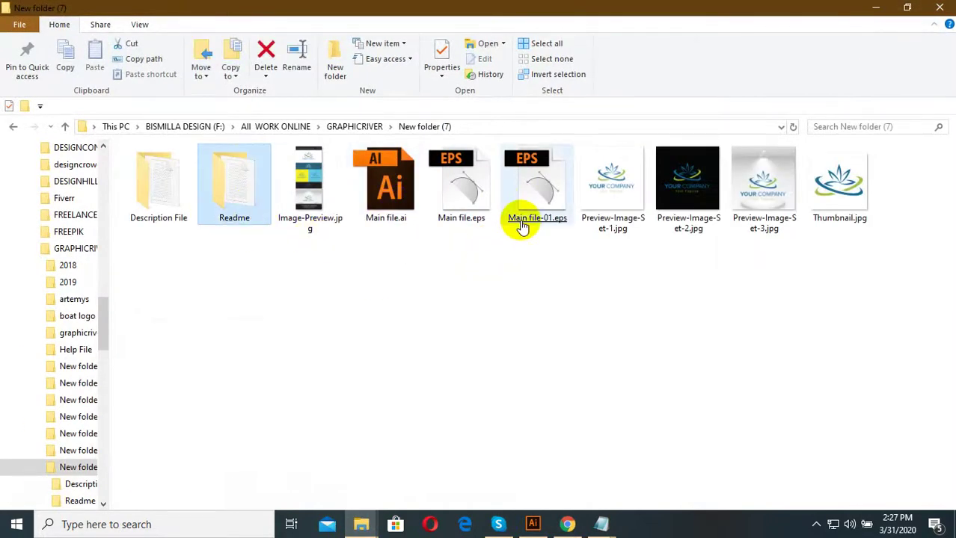
{"action": "left_click", "coordinate": [385, 211], "text": "ctrl"}
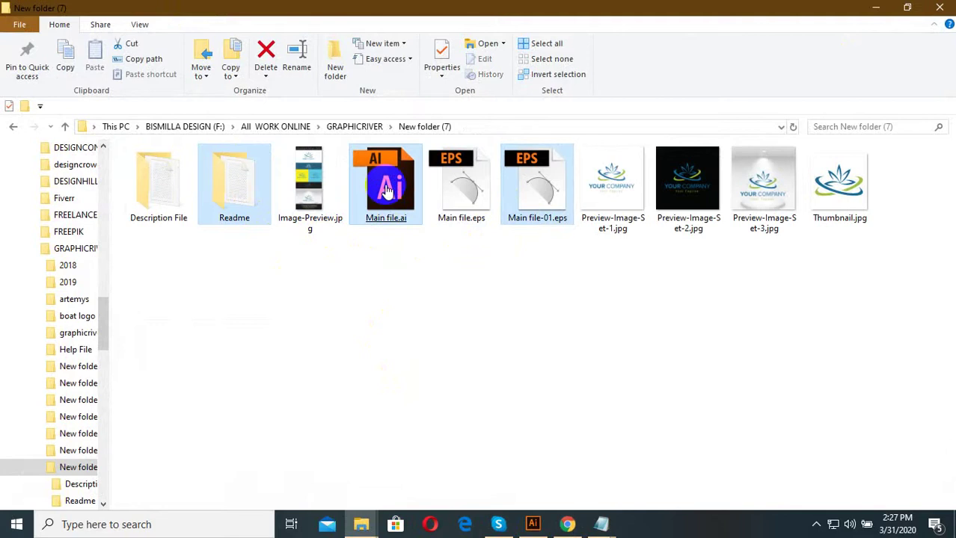
{"action": "right_click", "coordinate": [386, 192]}
{"action": "mouse_move", "coordinate": [449, 292]}
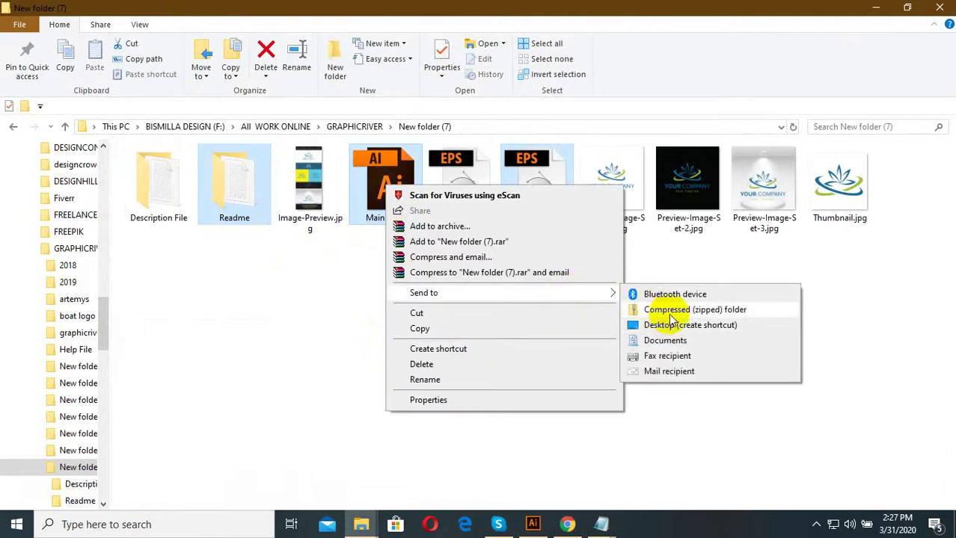
{"action": "left_click", "coordinate": [671, 314]}
{"action": "key", "text": "Return"}
{"action": "left_click", "coordinate": [652, 292]}
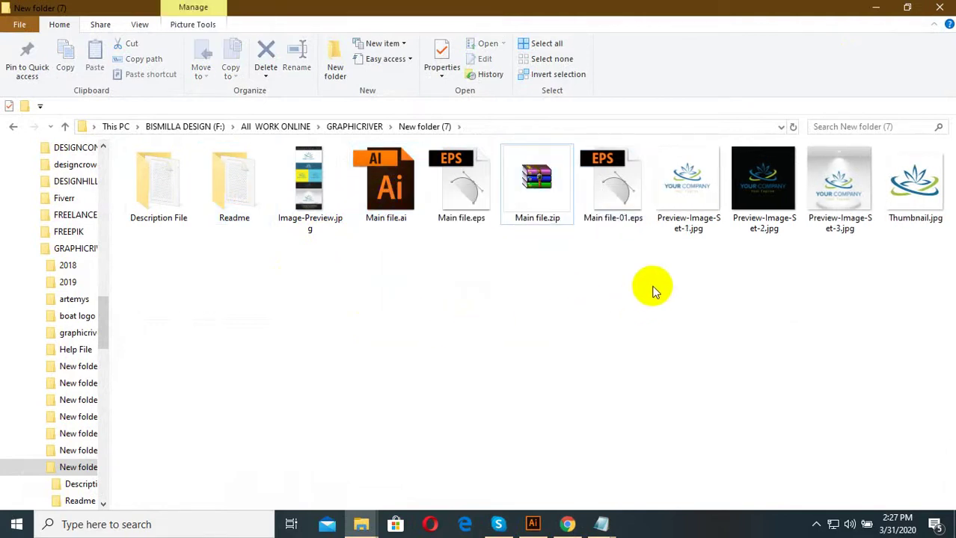
- Zip the preview images into Preview-Image-Set-1.zip
{"action": "left_click", "coordinate": [838, 220]}
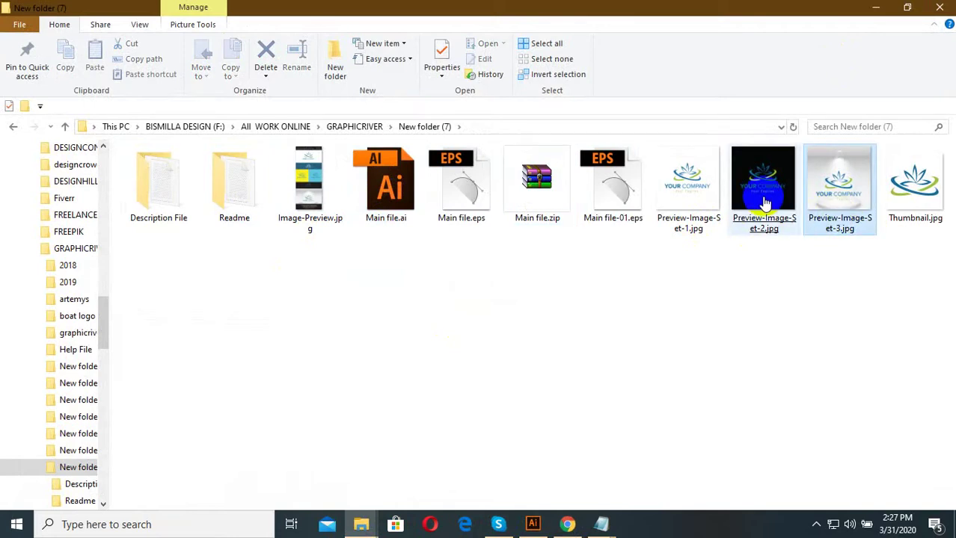
{"action": "left_click", "coordinate": [676, 196], "text": "shift"}
{"action": "right_click", "coordinate": [679, 181]}
{"action": "mouse_move", "coordinate": [716, 392]}
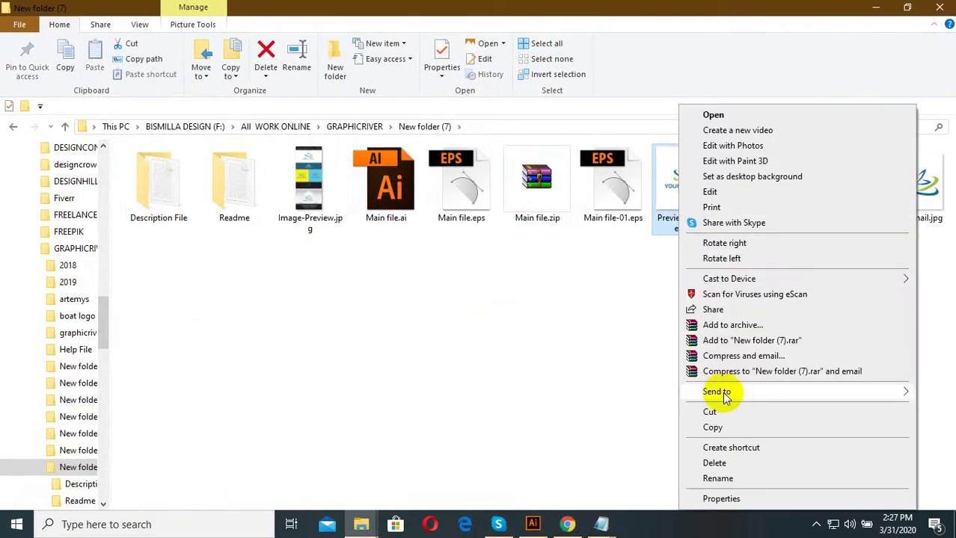
{"action": "left_click", "coordinate": [566, 410]}
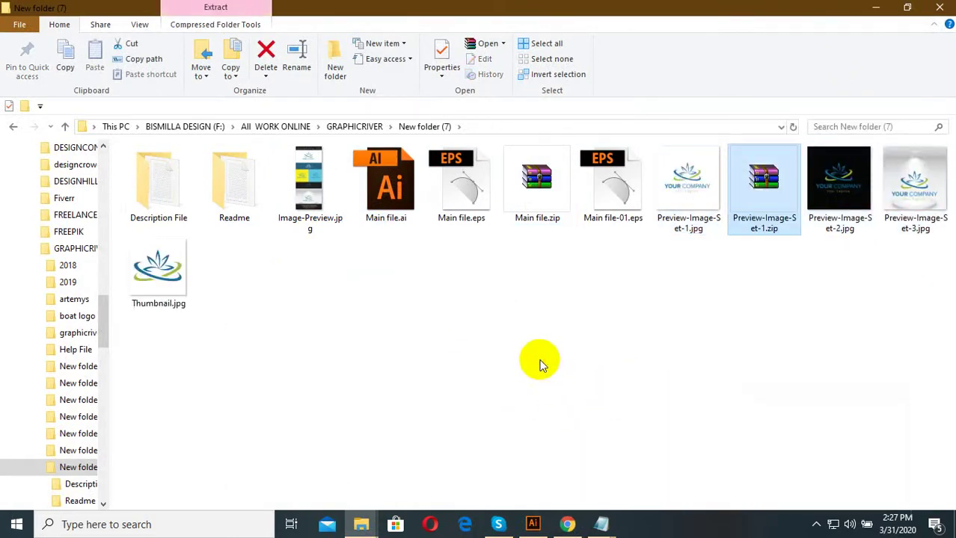
{"action": "left_click", "coordinate": [542, 360]}
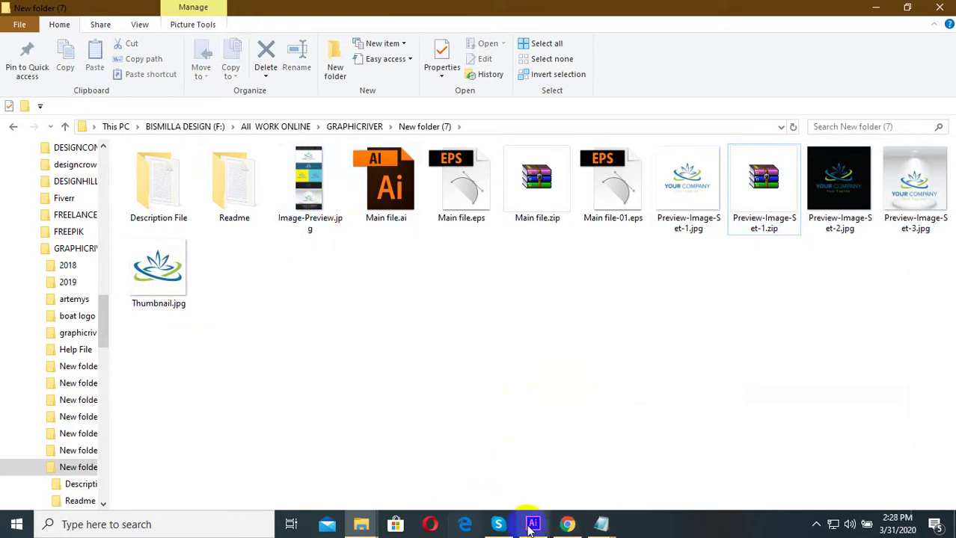
- Enter 'Health Logo' in the Name field of the GraphicRiver upload form
{"action": "left_click", "coordinate": [565, 524]}
{"action": "scroll", "coordinate": [349, 361], "scroll_direction": "up", "scroll_amount": 4}
{"action": "scroll", "coordinate": [284, 320], "scroll_direction": "up", "scroll_amount": 8}
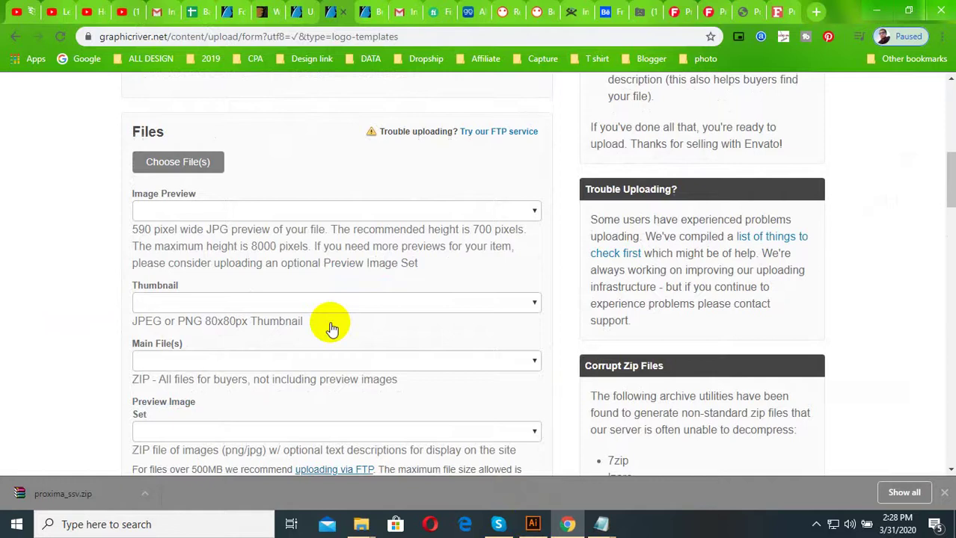
{"action": "scroll", "coordinate": [330, 324], "scroll_direction": "up", "scroll_amount": 2}
{"action": "scroll", "coordinate": [277, 316], "scroll_direction": "up", "scroll_amount": 2}
{"action": "scroll", "coordinate": [282, 289], "scroll_direction": "up", "scroll_amount": 3}
{"action": "left_click", "coordinate": [293, 401]}
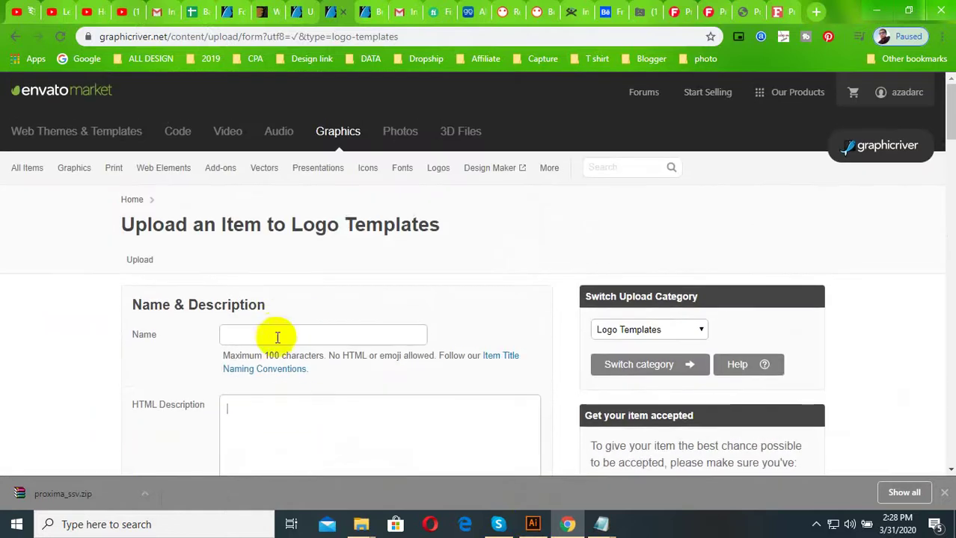
{"action": "left_click", "coordinate": [278, 335]}
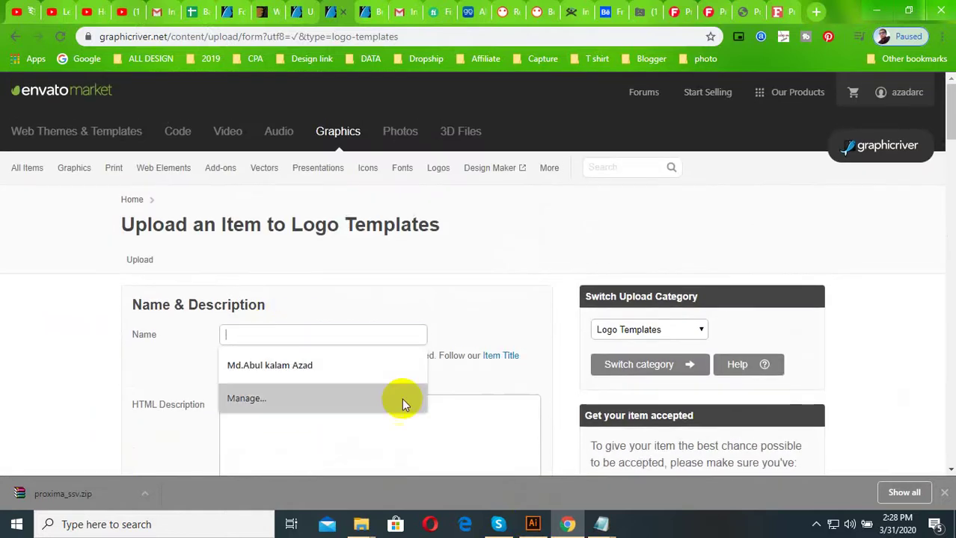
{"action": "type", "text": "Health Logo"}
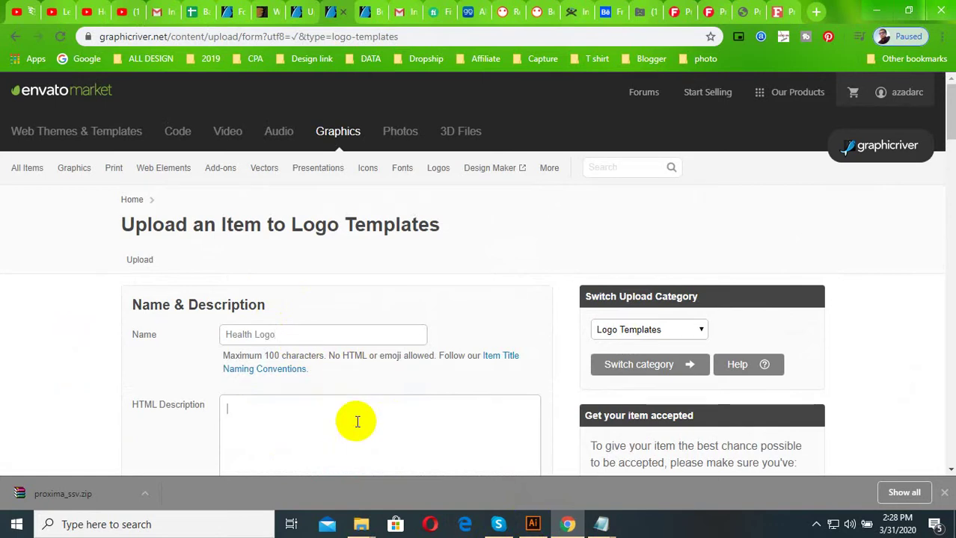
{"action": "scroll", "coordinate": [357, 422], "scroll_direction": "down", "scroll_amount": 2}
{"action": "mouse_move", "coordinate": [601, 524]}
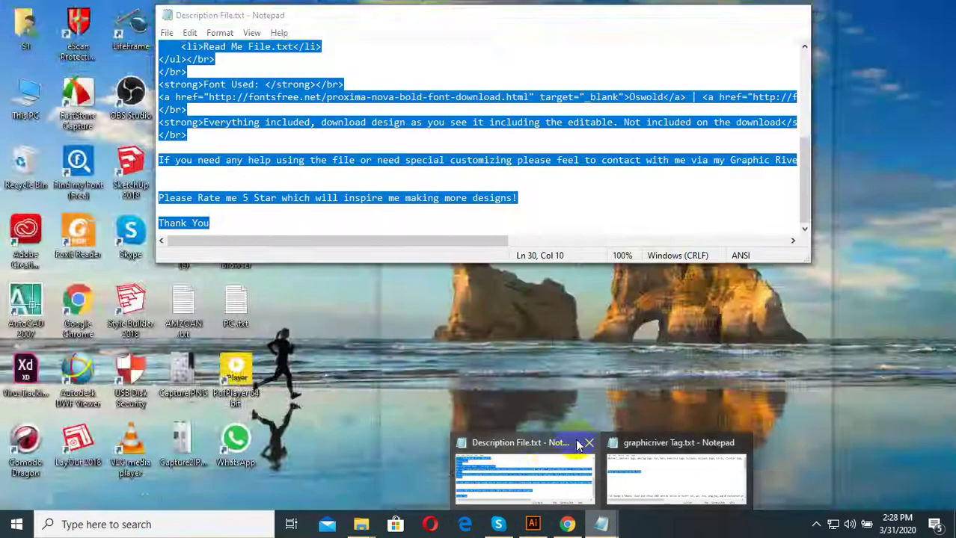
- Close the old description window and open the Description File folder
{"action": "left_click", "coordinate": [494, 485]}
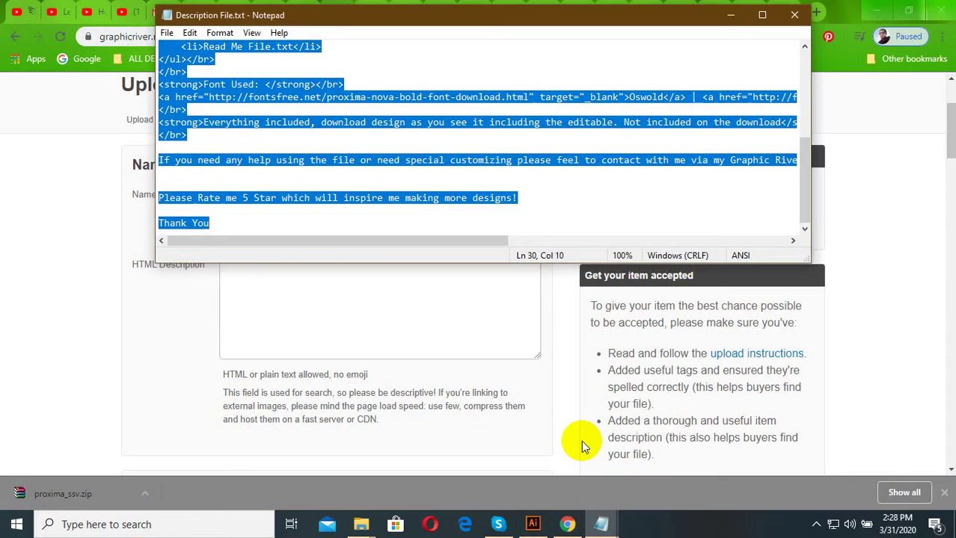
{"action": "left_click", "coordinate": [793, 14]}
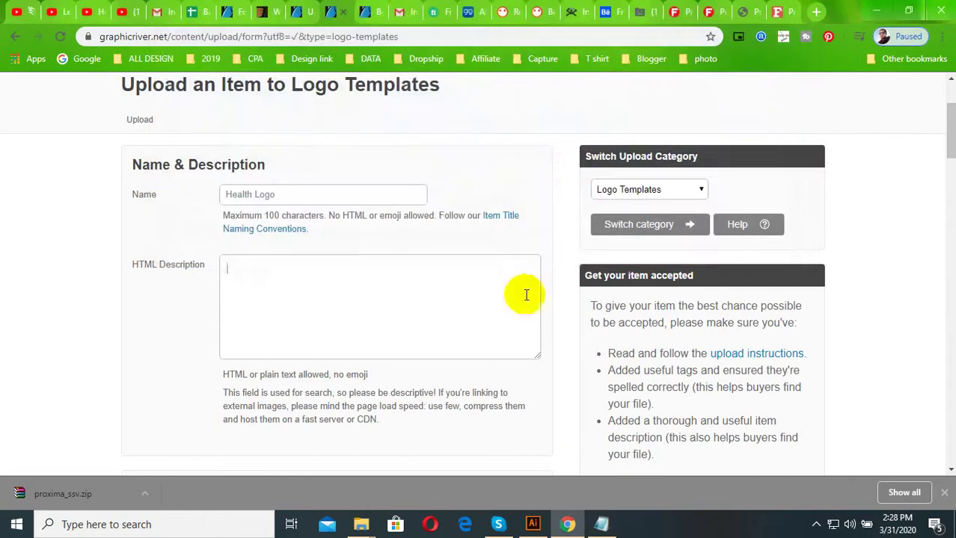
{"action": "mouse_move", "coordinate": [361, 524]}
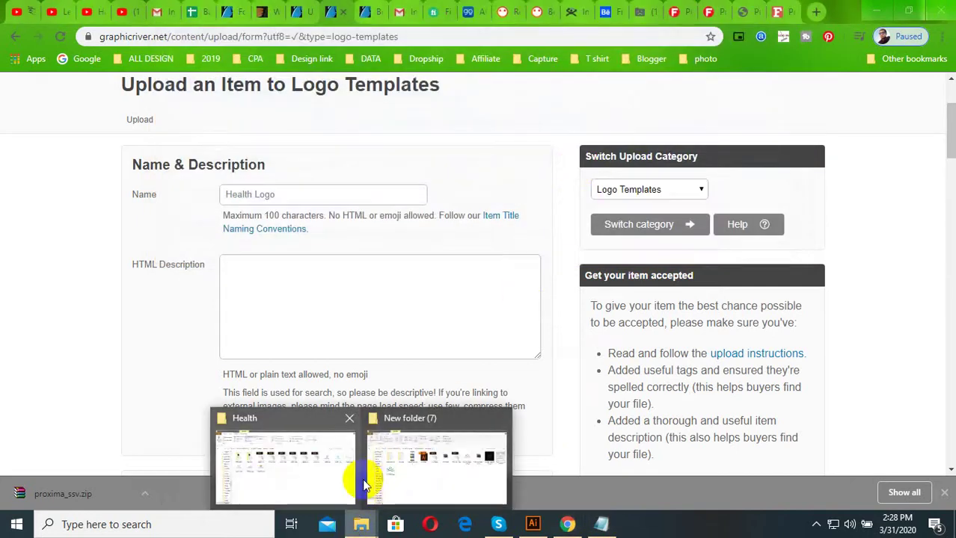
{"action": "left_click", "coordinate": [380, 456]}
{"action": "double_click", "coordinate": [228, 196]}
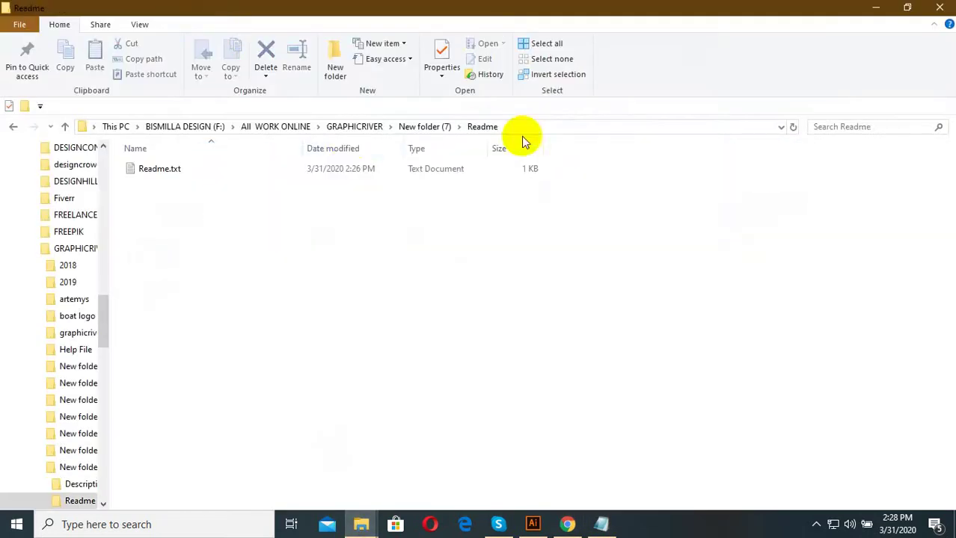
{"action": "left_click", "coordinate": [411, 129]}
{"action": "double_click", "coordinate": [166, 196]}
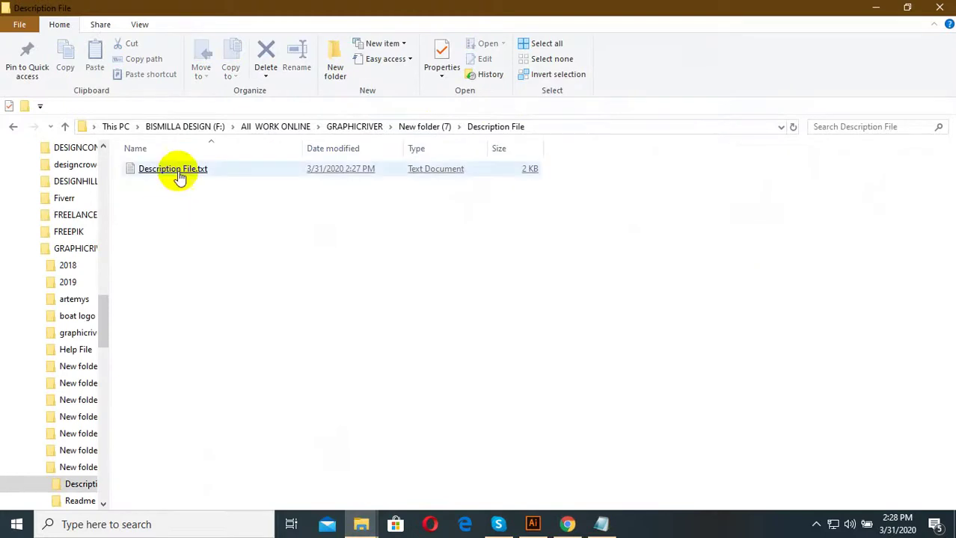
- Copy all of Description File.txt and paste it into the HTML Description box
{"action": "double_click", "coordinate": [213, 178]}
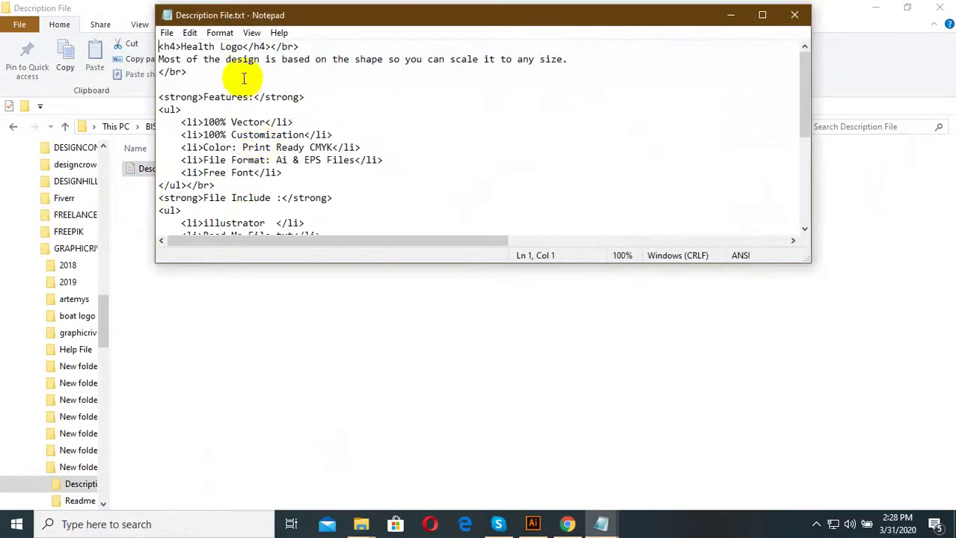
{"action": "key", "text": "ctrl+a"}
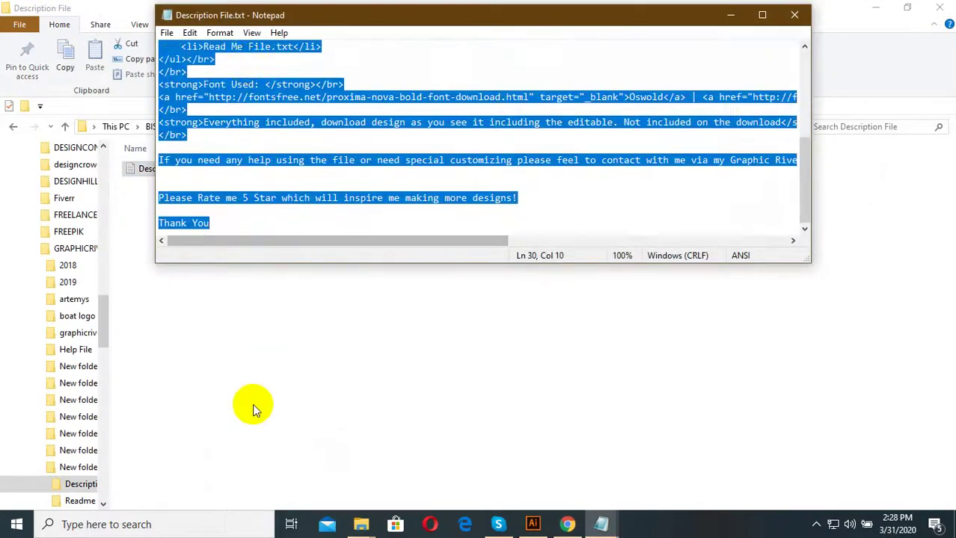
{"action": "left_click", "coordinate": [254, 406]}
{"action": "left_click", "coordinate": [567, 524]}
{"action": "key", "text": "ctrl+v"}
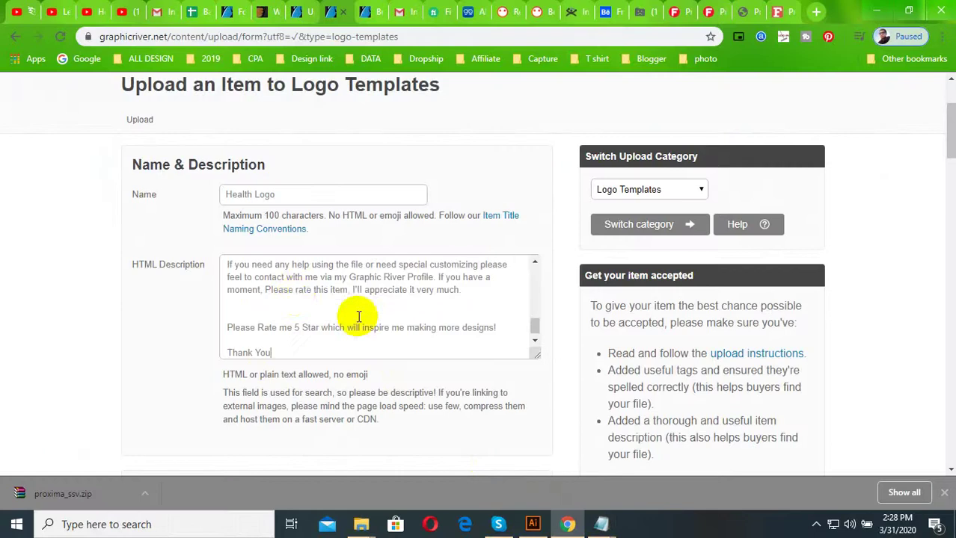
- Open the upload file chooser and start selecting the zip files
{"action": "scroll", "coordinate": [308, 294], "scroll_direction": "up", "scroll_amount": 3}
{"action": "scroll", "coordinate": [314, 293], "scroll_direction": "up", "scroll_amount": 5}
{"action": "scroll", "coordinate": [317, 295], "scroll_direction": "up", "scroll_amount": 2}
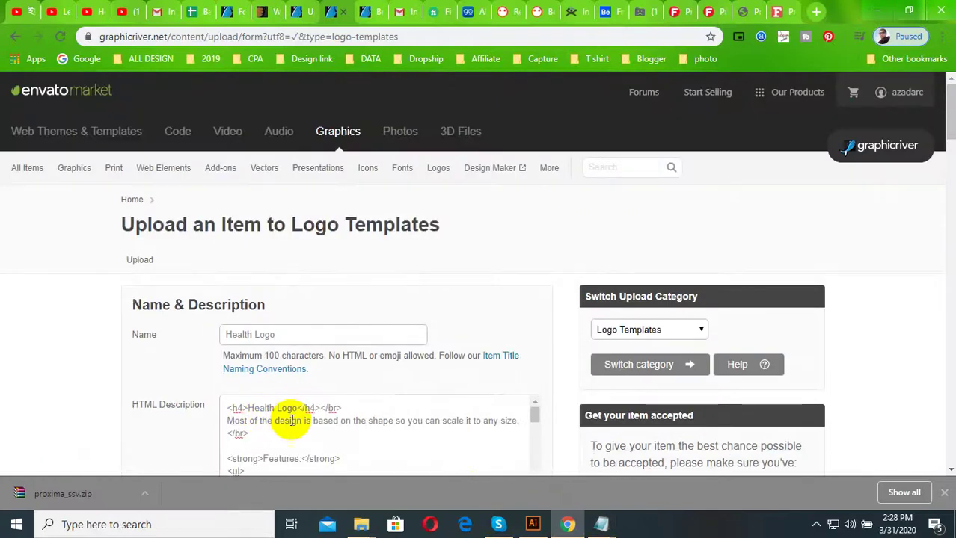
{"action": "scroll", "coordinate": [187, 431], "scroll_direction": "down", "scroll_amount": 2}
{"action": "scroll", "coordinate": [273, 231], "scroll_direction": "down", "scroll_amount": 3}
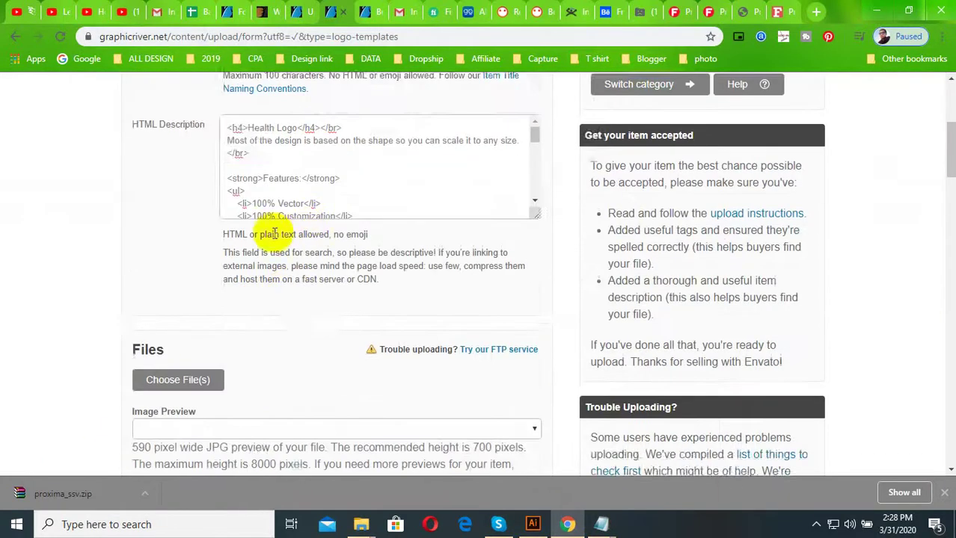
{"action": "scroll", "coordinate": [247, 220], "scroll_direction": "down", "scroll_amount": 2}
{"action": "left_click", "coordinate": [191, 170]}
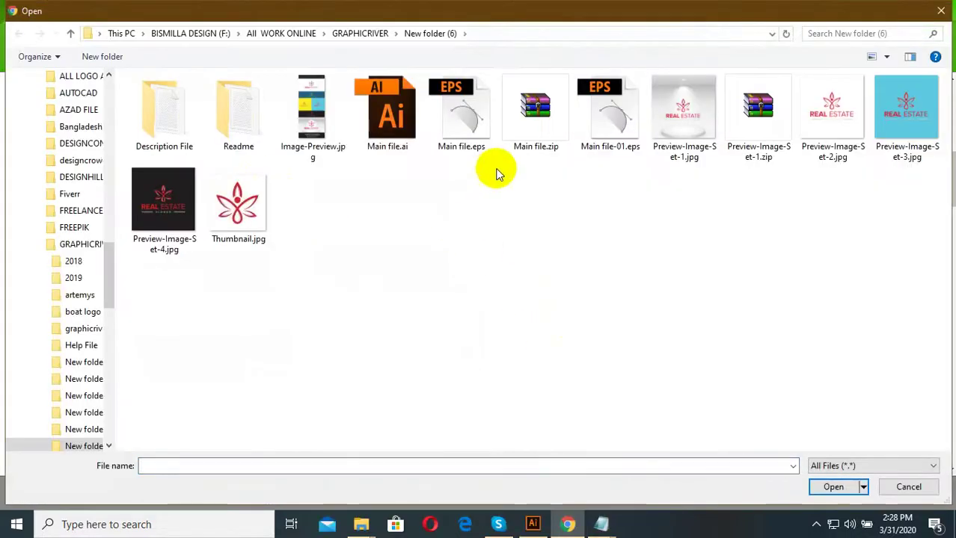
{"action": "left_click", "coordinate": [523, 138]}
{"action": "left_click", "coordinate": [744, 142], "text": "ctrl"}
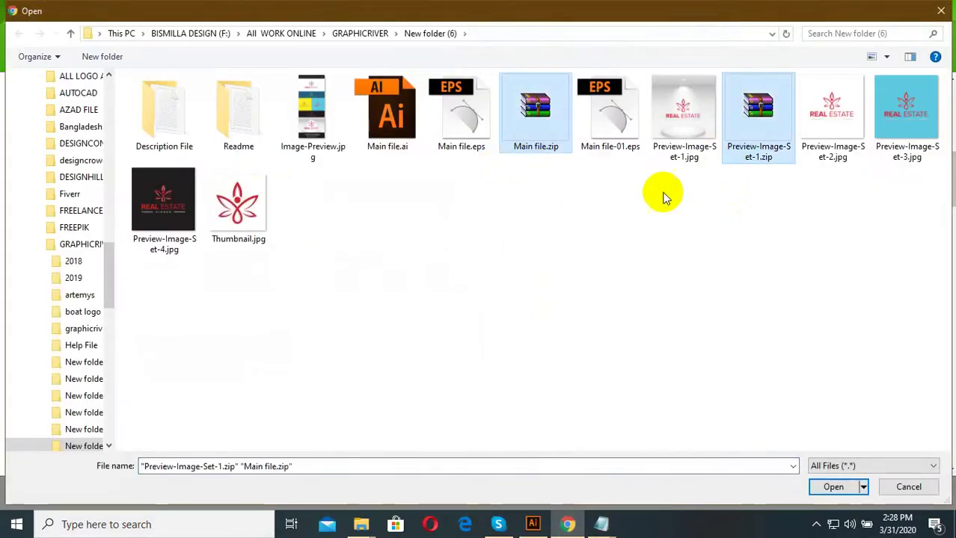
- Upload Image-Preview.jpg, Main file.zip, Preview-Image-Set-1.zip and Thumbnail.jpg from New folder (7)
{"action": "left_click", "coordinate": [359, 33]}
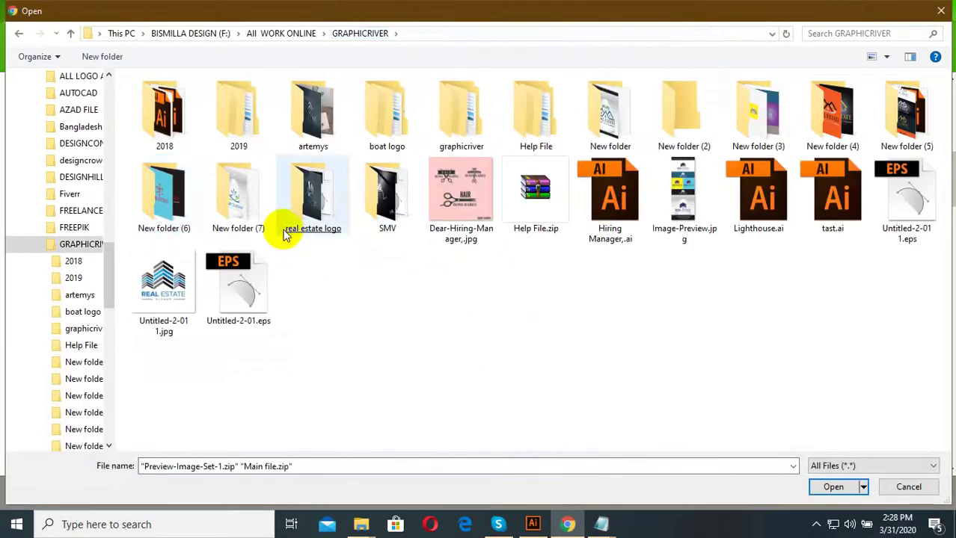
{"action": "double_click", "coordinate": [239, 196]}
{"action": "left_click", "coordinate": [311, 166]}
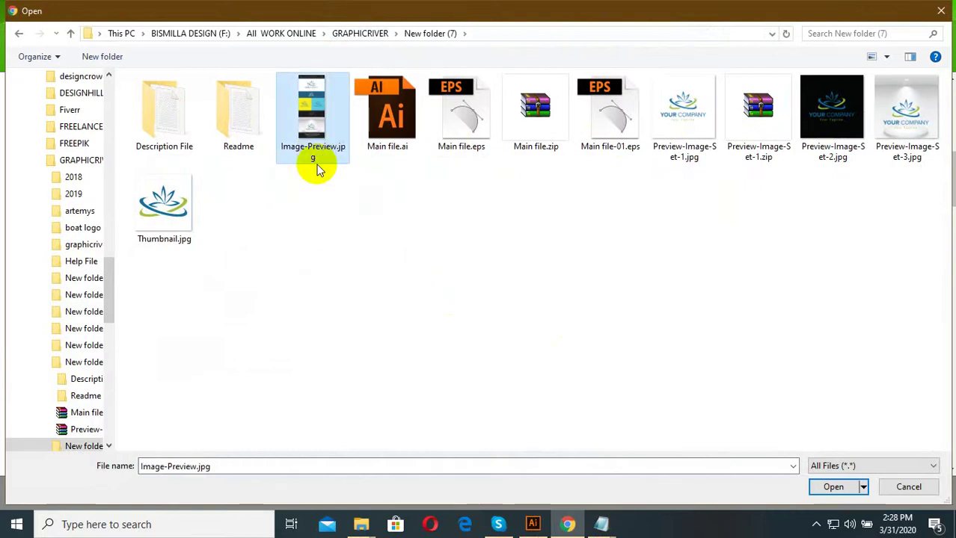
{"action": "left_click", "coordinate": [514, 143], "text": "ctrl"}
{"action": "left_click", "coordinate": [752, 166], "text": "ctrl"}
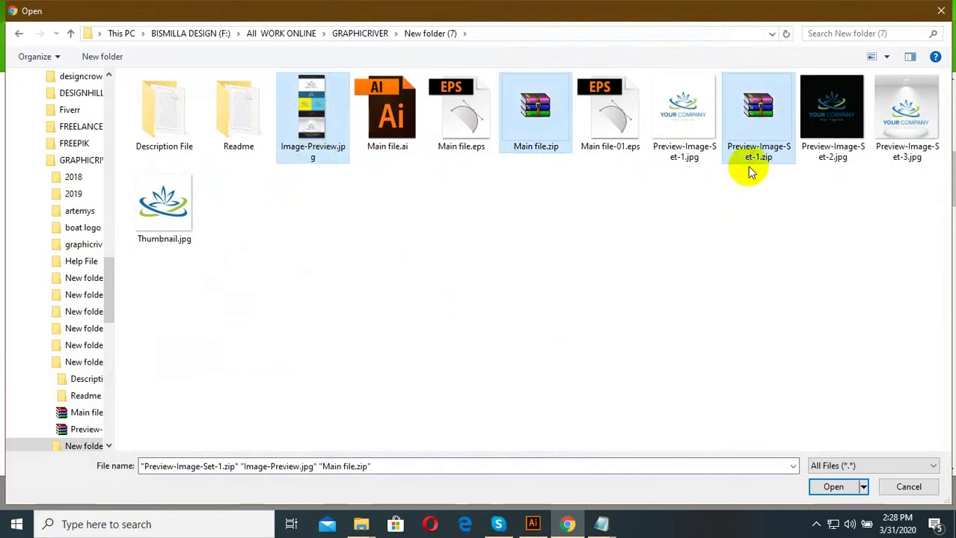
{"action": "left_click", "coordinate": [166, 236], "text": "ctrl"}
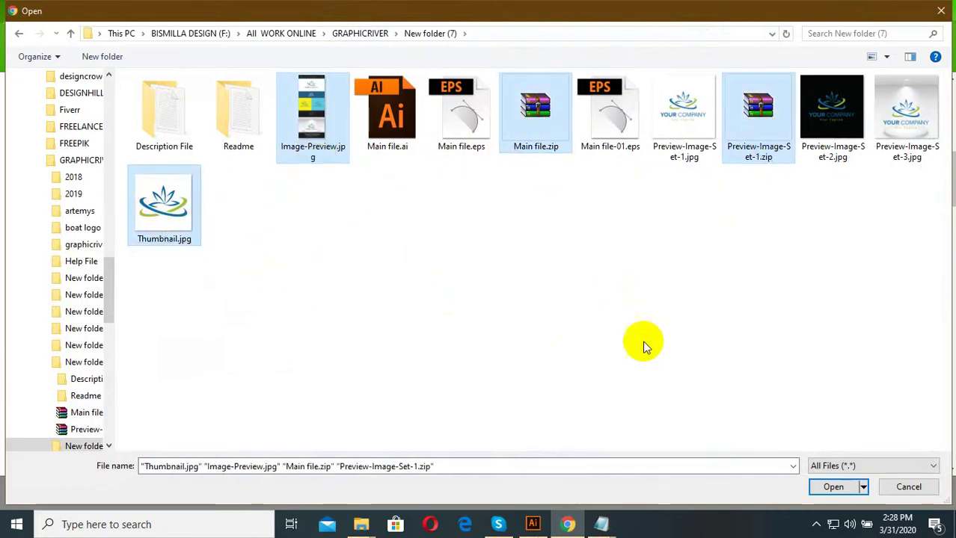
{"action": "left_click", "coordinate": [835, 489]}
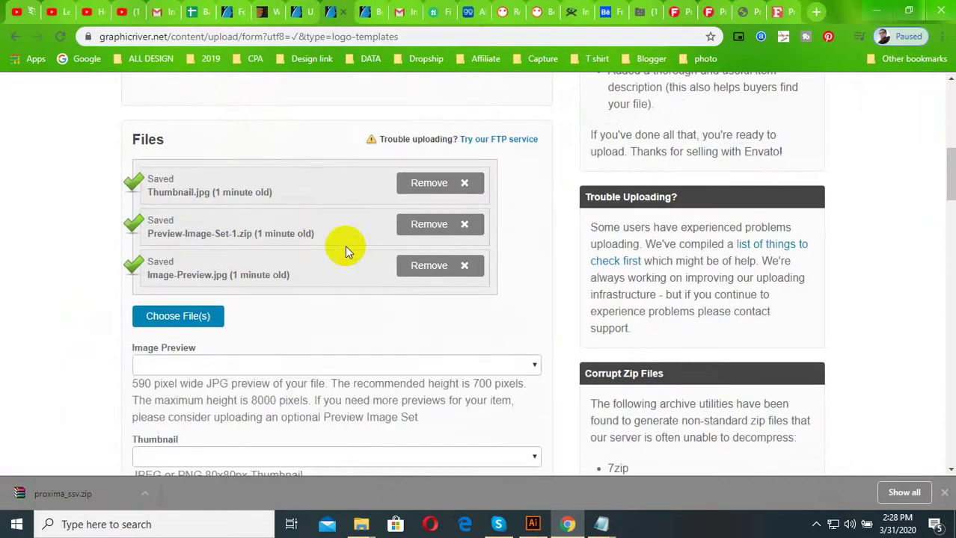
- Assign Image-Preview.jpg to Image Preview and Thumbnail.jpg to Thumbnail
{"action": "scroll", "coordinate": [252, 296], "scroll_direction": "down", "scroll_amount": 2}
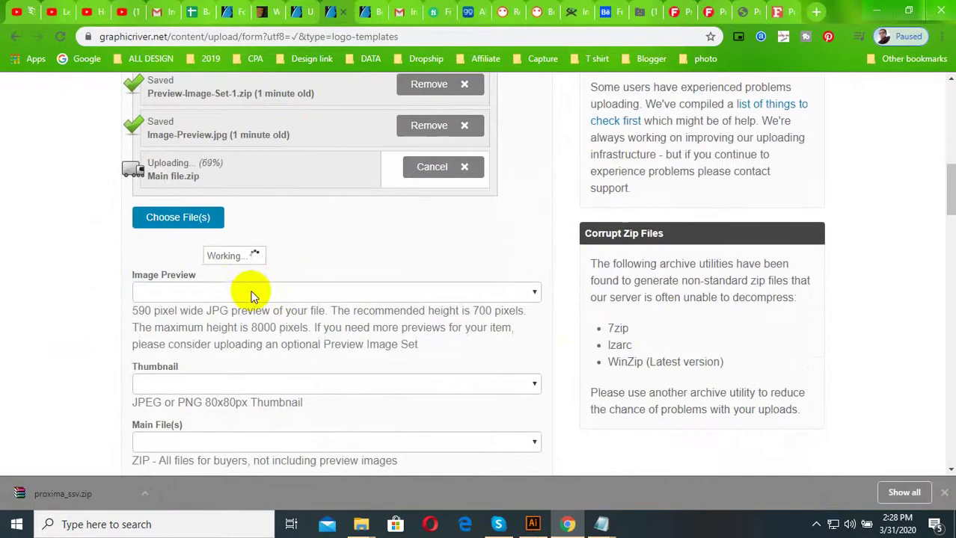
{"action": "left_click", "coordinate": [192, 292]}
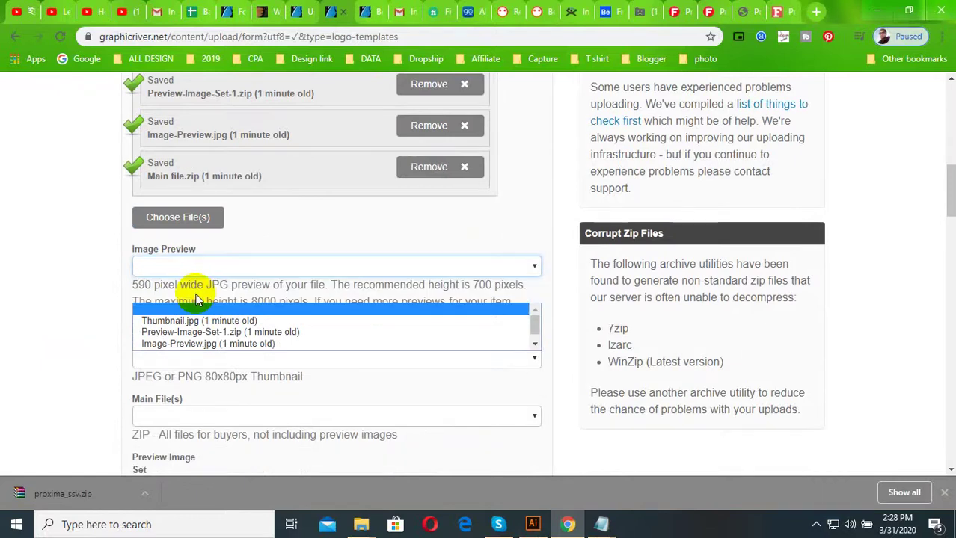
{"action": "left_click", "coordinate": [170, 267]}
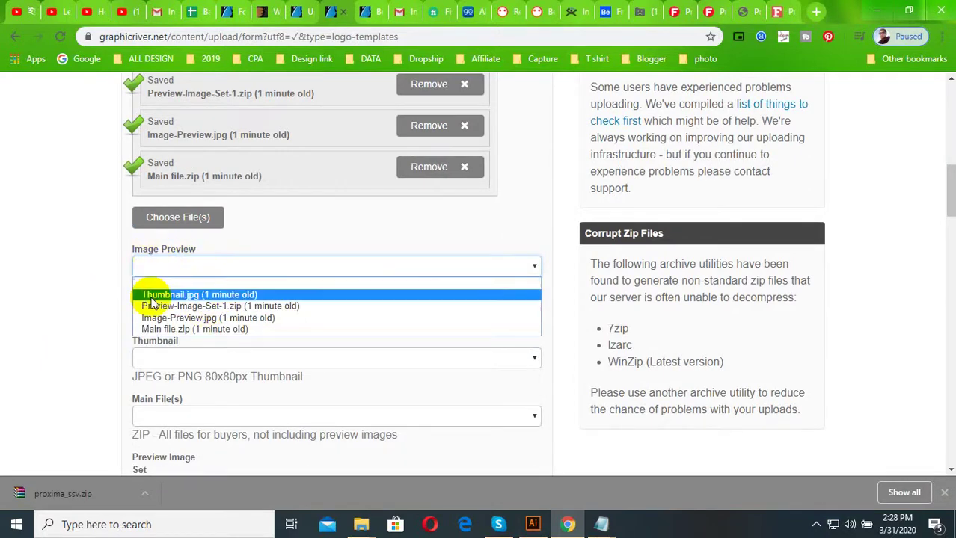
{"action": "left_click", "coordinate": [181, 319]}
{"action": "scroll", "coordinate": [157, 335], "scroll_direction": "down", "scroll_amount": 2}
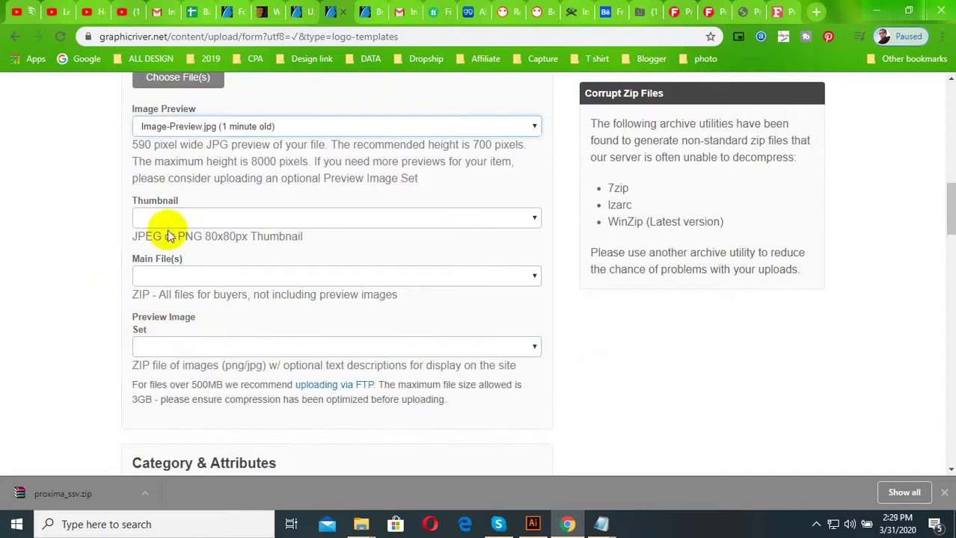
{"action": "left_click", "coordinate": [169, 220]}
{"action": "left_click", "coordinate": [172, 243]}
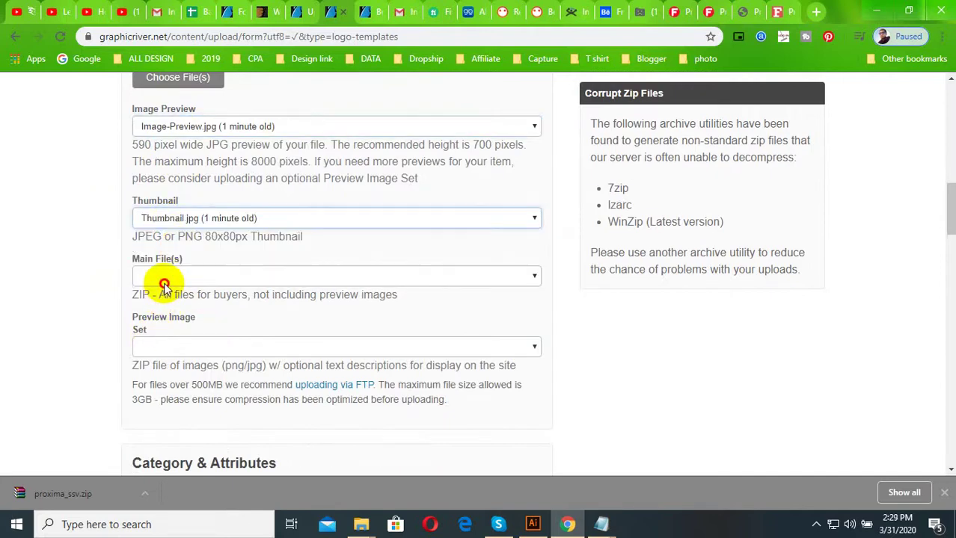
- Assign Main file.zip to Main File(s) and Preview-Image-Set-1.zip to Preview Image Set
{"action": "left_click", "coordinate": [164, 277]}
{"action": "left_click", "coordinate": [182, 337]}
{"action": "scroll", "coordinate": [183, 331], "scroll_direction": "down", "scroll_amount": 2}
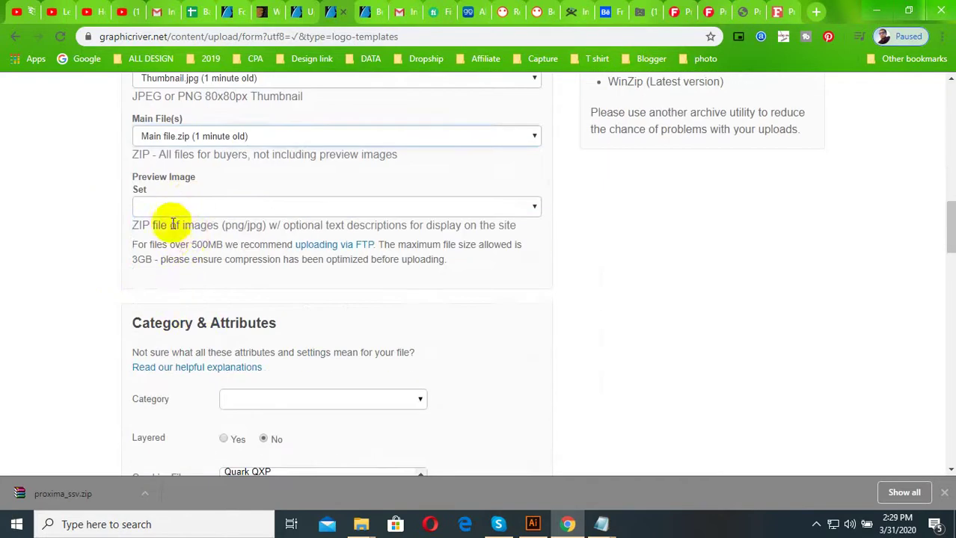
{"action": "left_click", "coordinate": [171, 208]}
{"action": "left_click", "coordinate": [206, 246]}
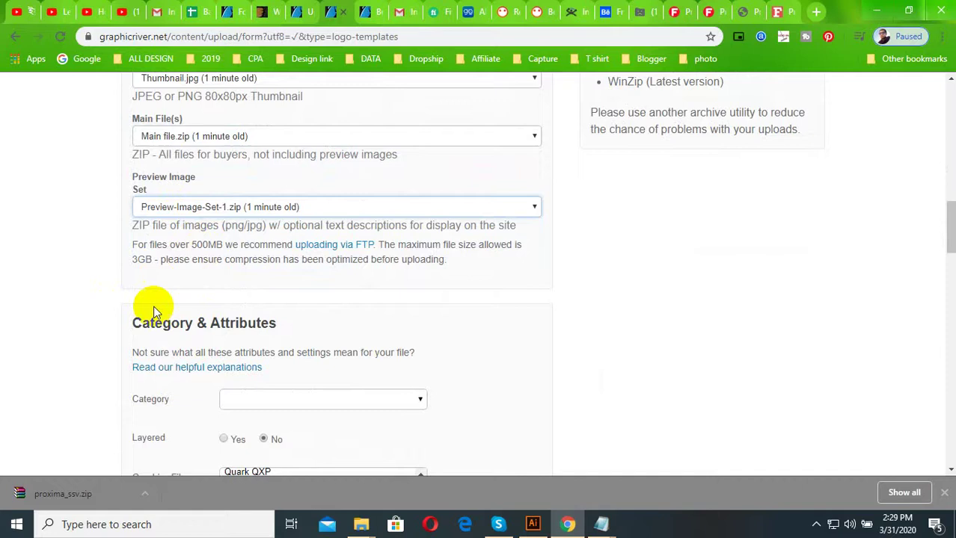
{"action": "scroll", "coordinate": [221, 285], "scroll_direction": "down", "scroll_amount": 2}
- Set the item category to Logo Templates
{"action": "left_click", "coordinate": [258, 260]}
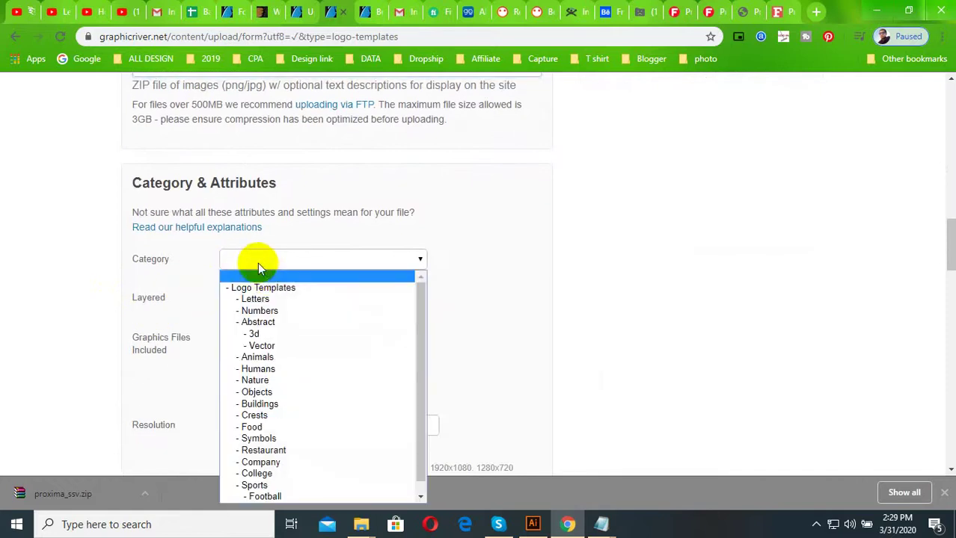
{"action": "left_click", "coordinate": [269, 277]}
{"action": "left_click", "coordinate": [271, 259]}
{"action": "left_click", "coordinate": [272, 283]}
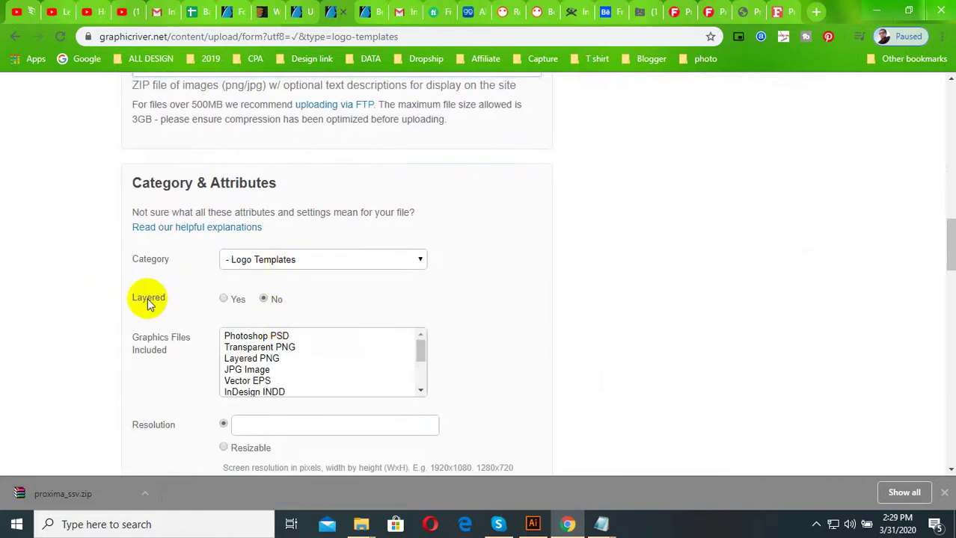
{"action": "scroll", "coordinate": [254, 310], "scroll_direction": "down", "scroll_amount": 2}
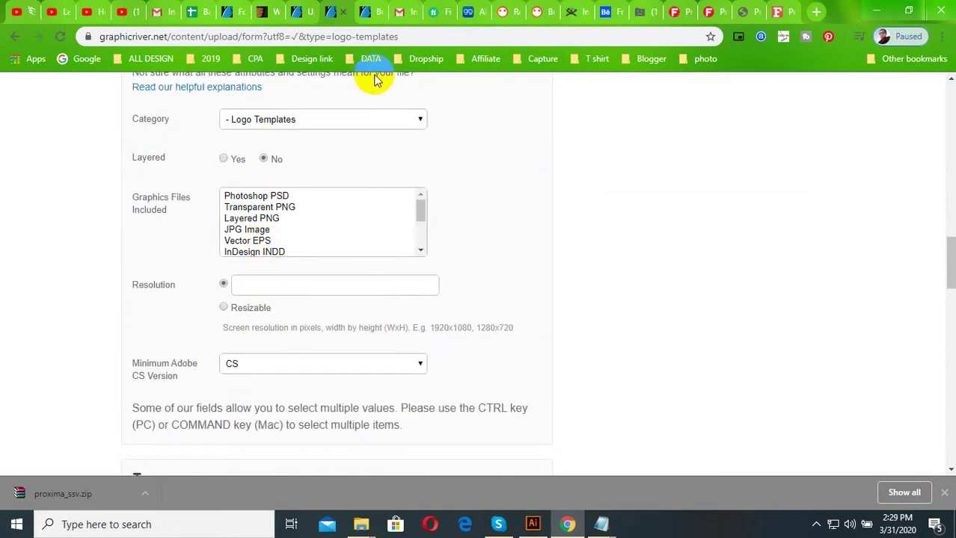
{"action": "left_click", "coordinate": [367, 9]}
{"action": "left_click", "coordinate": [333, 11]}
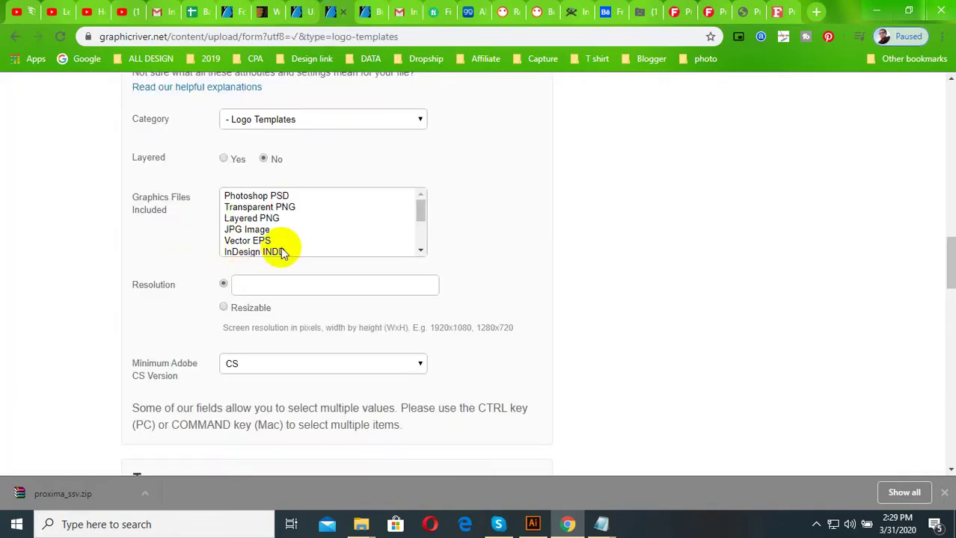
- Include JPG Image, Vector EPS and AI Illustrator files, with Resizable resolution
{"action": "left_click", "coordinate": [262, 232]}
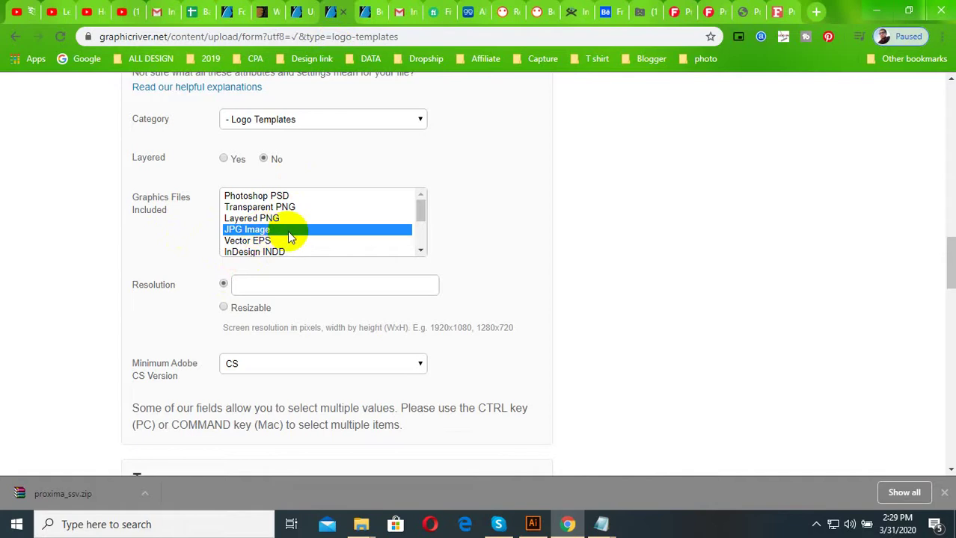
{"action": "scroll", "coordinate": [291, 237], "scroll_direction": "down", "scroll_amount": 3}
{"action": "scroll", "coordinate": [291, 237], "scroll_direction": "up", "scroll_amount": 3}
{"action": "left_click", "coordinate": [257, 241], "text": "ctrl"}
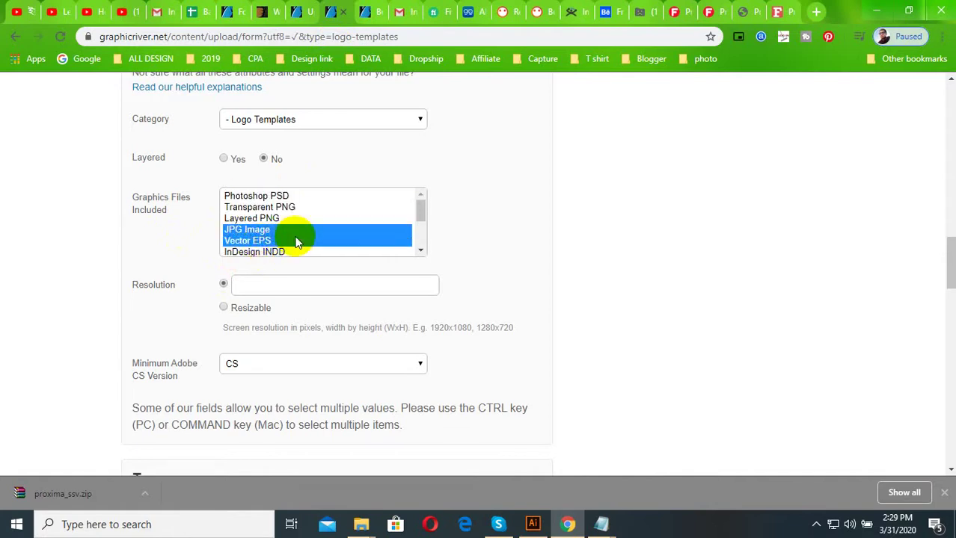
{"action": "scroll", "coordinate": [298, 243], "scroll_direction": "down", "scroll_amount": 3}
{"action": "left_click", "coordinate": [258, 204], "text": "ctrl"}
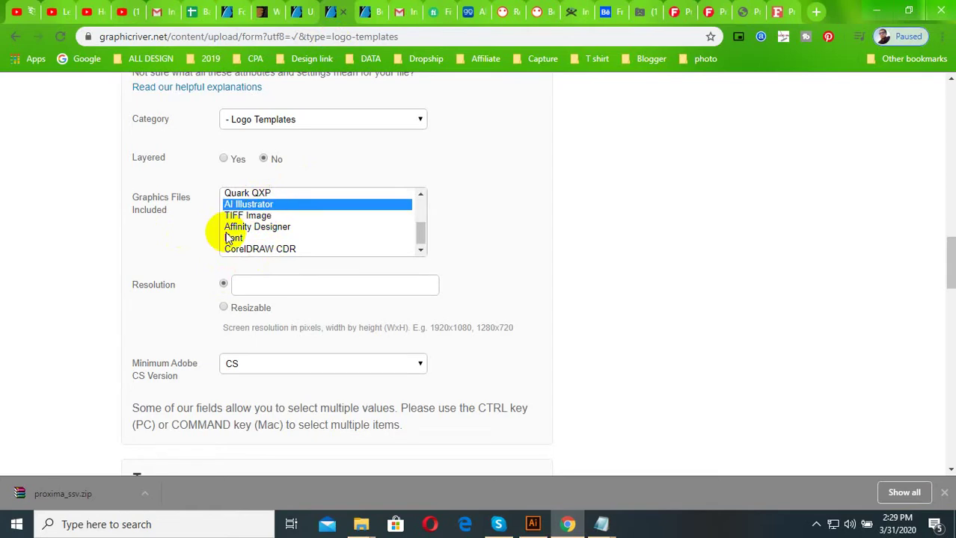
{"action": "left_click", "coordinate": [223, 308]}
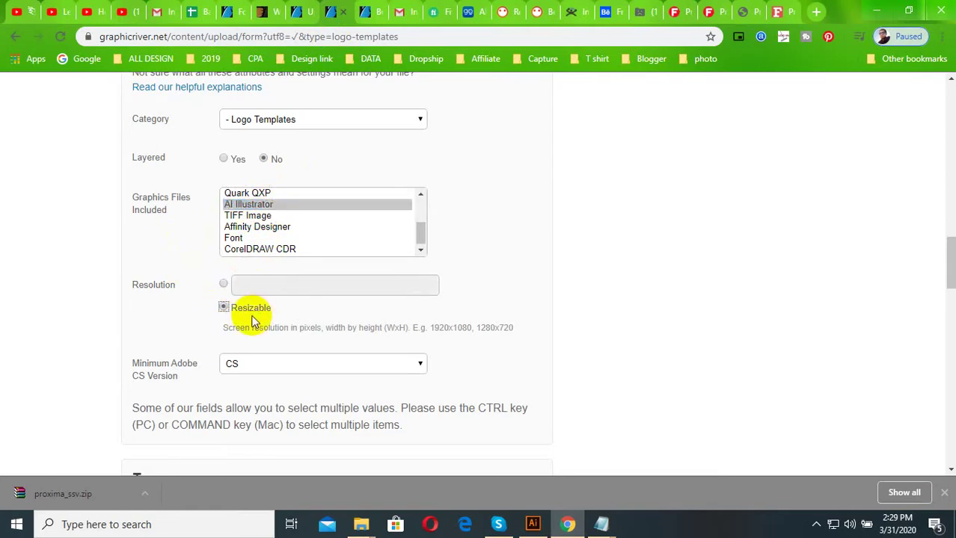
- Keep CS as the minimum Adobe CS version
{"action": "scroll", "coordinate": [255, 299], "scroll_direction": "up", "scroll_amount": 2}
{"action": "scroll", "coordinate": [278, 341], "scroll_direction": "up", "scroll_amount": 3}
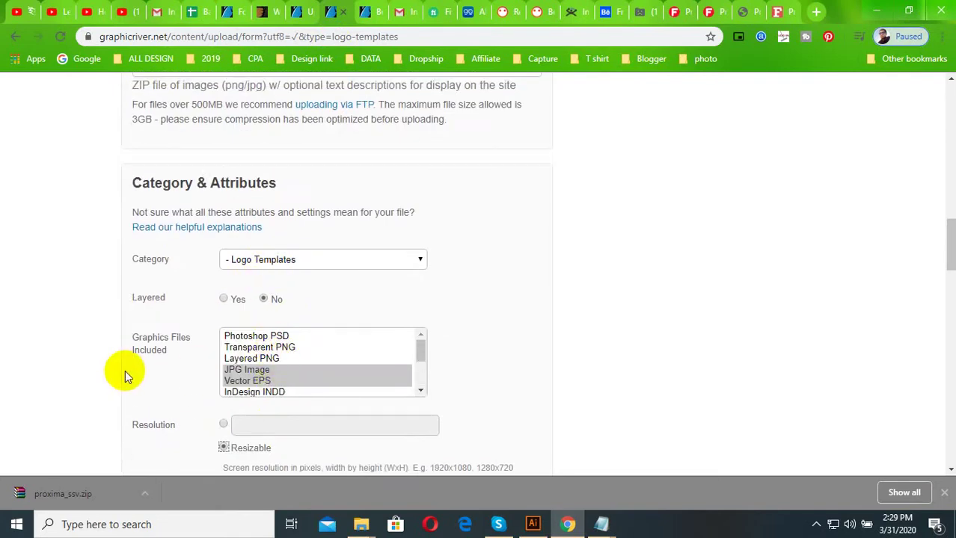
{"action": "scroll", "coordinate": [125, 370], "scroll_direction": "down", "scroll_amount": 2}
{"action": "scroll", "coordinate": [217, 355], "scroll_direction": "down", "scroll_amount": 2}
{"action": "left_click", "coordinate": [253, 224]}
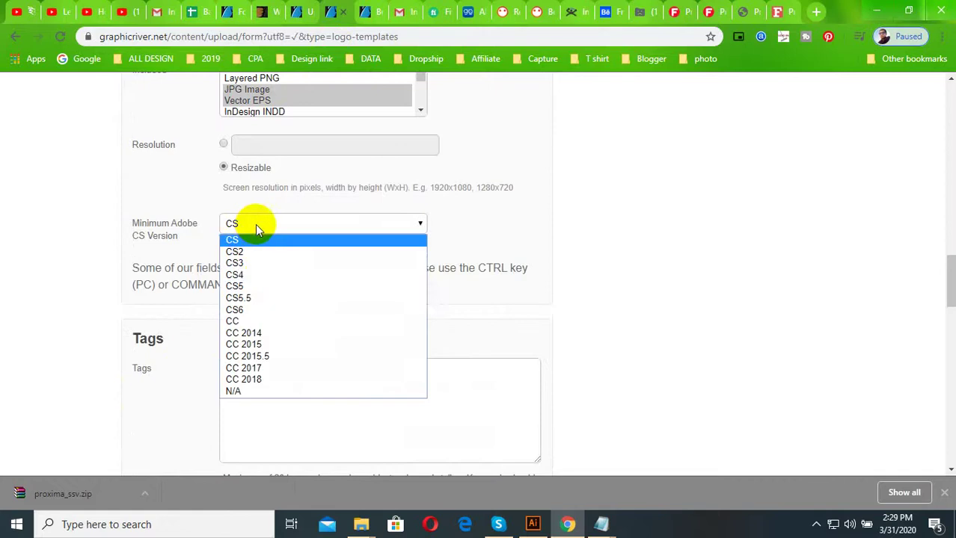
{"action": "left_click", "coordinate": [268, 234]}
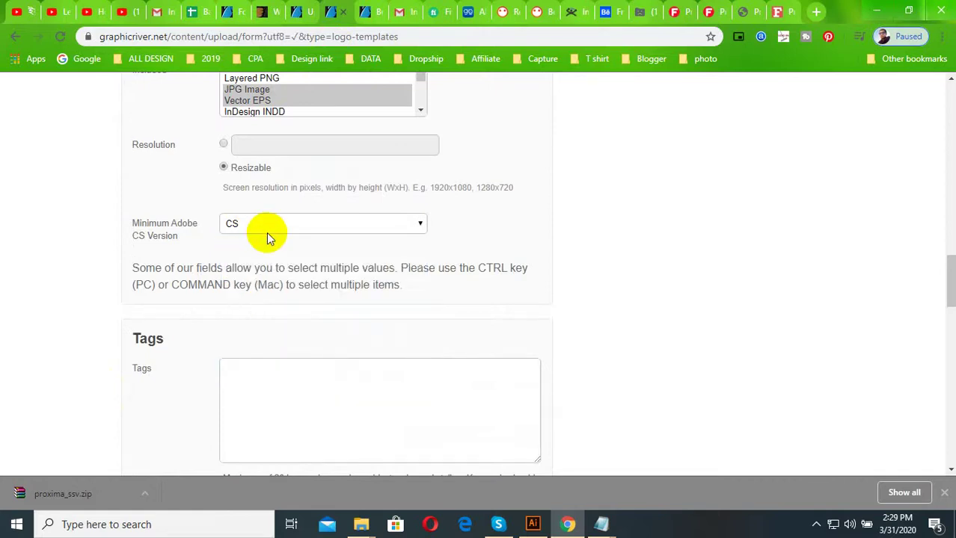
{"action": "scroll", "coordinate": [225, 370], "scroll_direction": "down", "scroll_amount": 1}
{"action": "scroll", "coordinate": [277, 274], "scroll_direction": "down", "scroll_amount": 1}
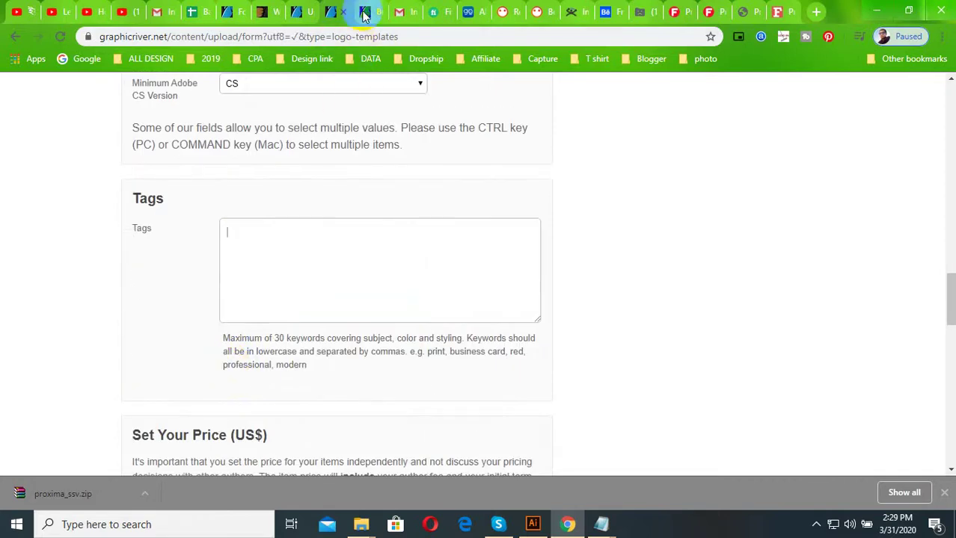
- Select the item name 'Health Logo' on the upload form to copy it
{"action": "scroll", "coordinate": [224, 302], "scroll_direction": "up", "scroll_amount": 6}
{"action": "scroll", "coordinate": [299, 261], "scroll_direction": "up", "scroll_amount": 3}
{"action": "scroll", "coordinate": [258, 237], "scroll_direction": "up", "scroll_amount": 5}
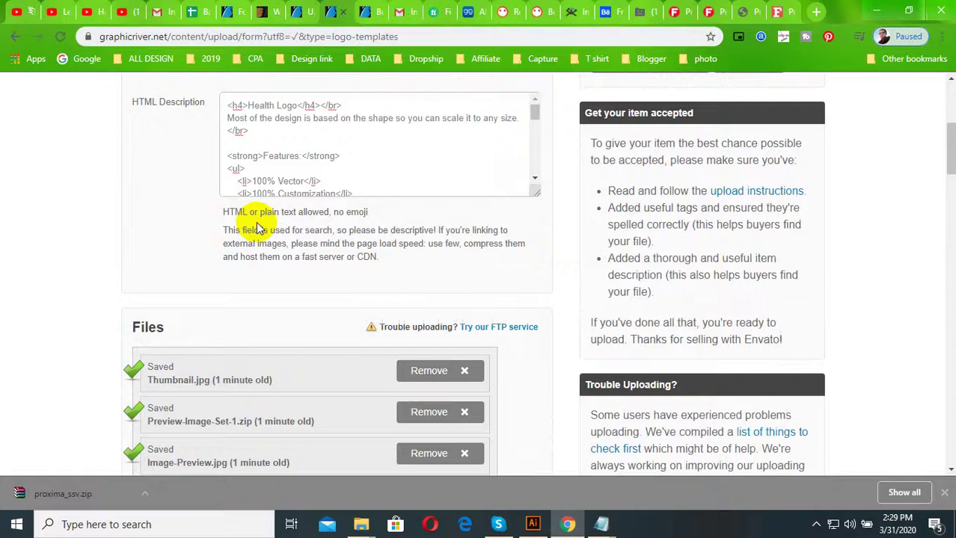
{"action": "scroll", "coordinate": [264, 202], "scroll_direction": "up", "scroll_amount": 3}
{"action": "scroll", "coordinate": [269, 285], "scroll_direction": "up", "scroll_amount": 1}
{"action": "left_click", "coordinate": [298, 339]}
{"action": "key", "text": "ctrl+a"}
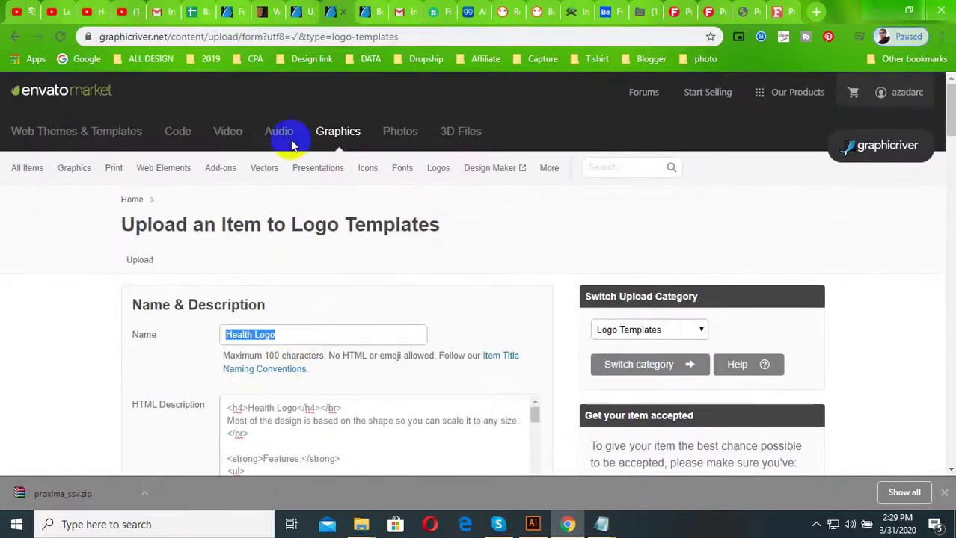
- Search the building logos tab for 'Health Logo'
{"action": "left_click", "coordinate": [365, 11]}
{"action": "scroll", "coordinate": [358, 321], "scroll_direction": "up", "scroll_amount": 5}
{"action": "scroll", "coordinate": [294, 381], "scroll_direction": "up", "scroll_amount": 5}
{"action": "scroll", "coordinate": [293, 379], "scroll_direction": "up", "scroll_amount": 5}
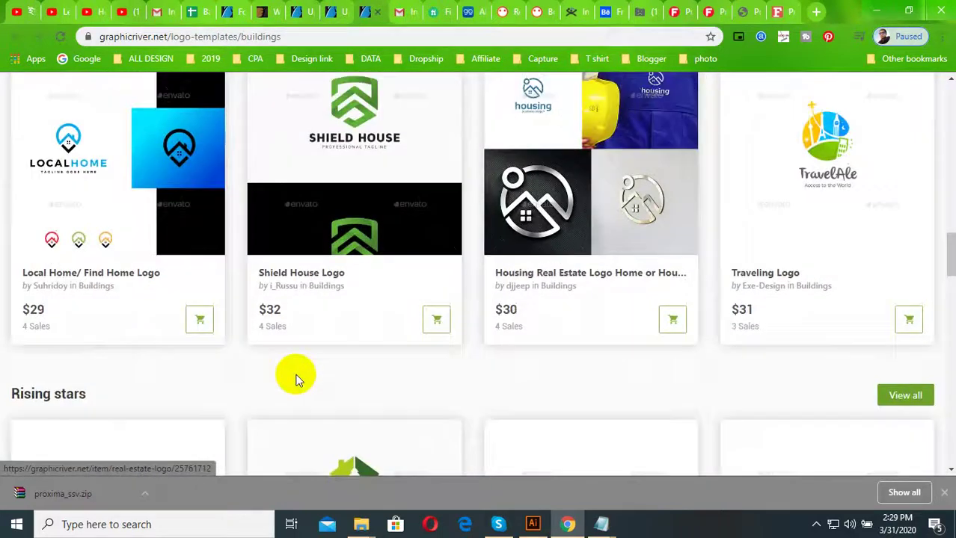
{"action": "scroll", "coordinate": [427, 264], "scroll_direction": "up", "scroll_amount": 5}
{"action": "scroll", "coordinate": [423, 257], "scroll_direction": "up", "scroll_amount": 5}
{"action": "left_click", "coordinate": [704, 228]}
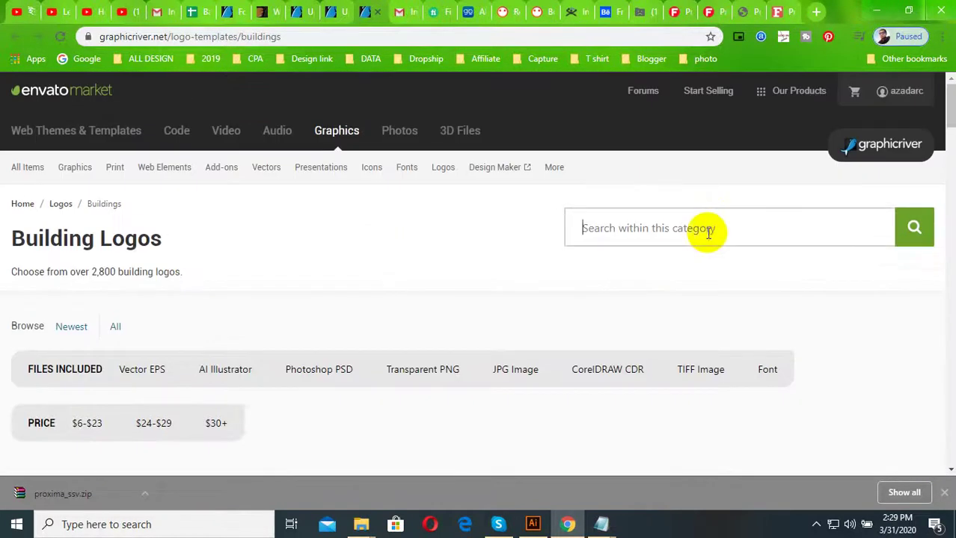
{"action": "type", "text": "Health Logo"}
{"action": "left_click", "coordinate": [918, 227]}
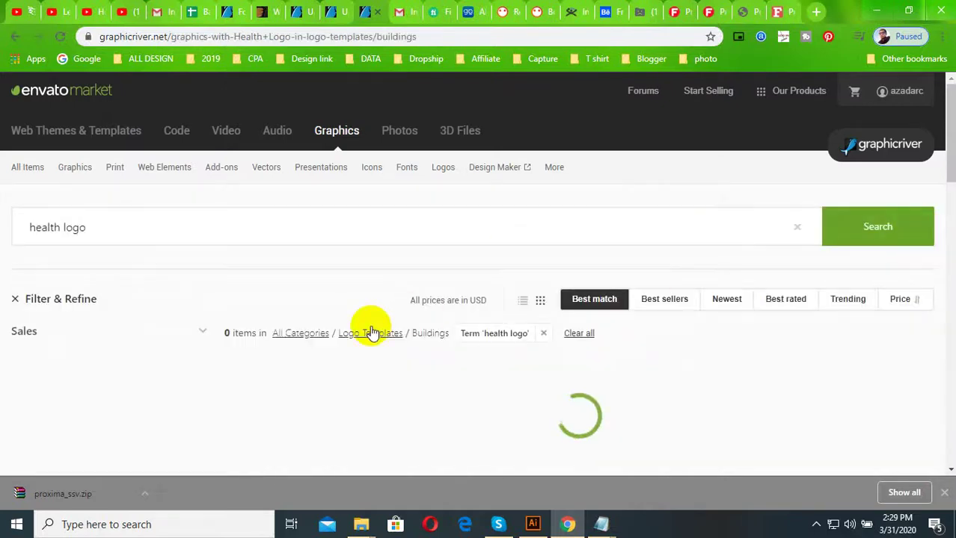
- Open the Home Medics - Logo Template result and select its Tags list
{"action": "scroll", "coordinate": [389, 332], "scroll_direction": "down", "scroll_amount": 5}
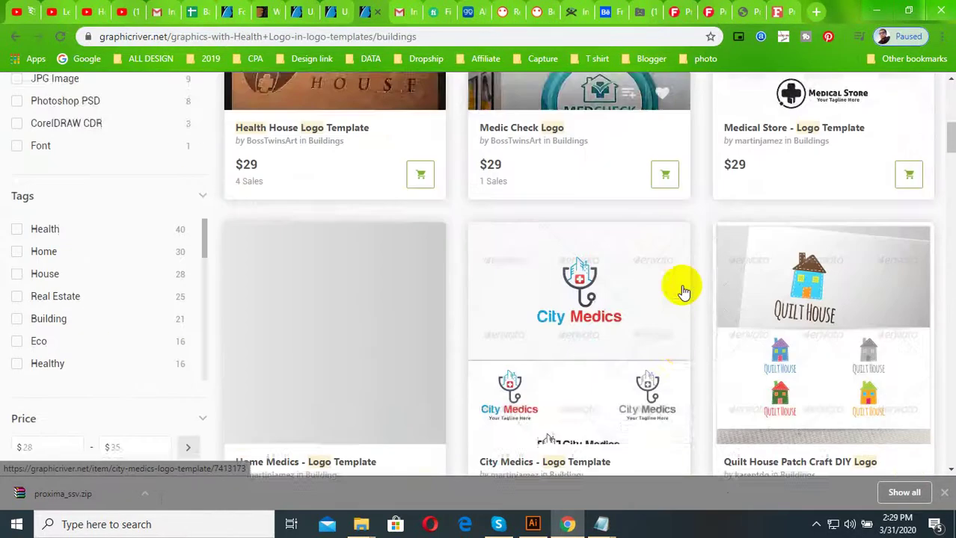
{"action": "scroll", "coordinate": [658, 288], "scroll_direction": "down", "scroll_amount": 1}
{"action": "scroll", "coordinate": [628, 288], "scroll_direction": "down", "scroll_amount": 2}
{"action": "scroll", "coordinate": [393, 196], "scroll_direction": "down", "scroll_amount": 2}
{"action": "mouse_move", "coordinate": [336, 86]}
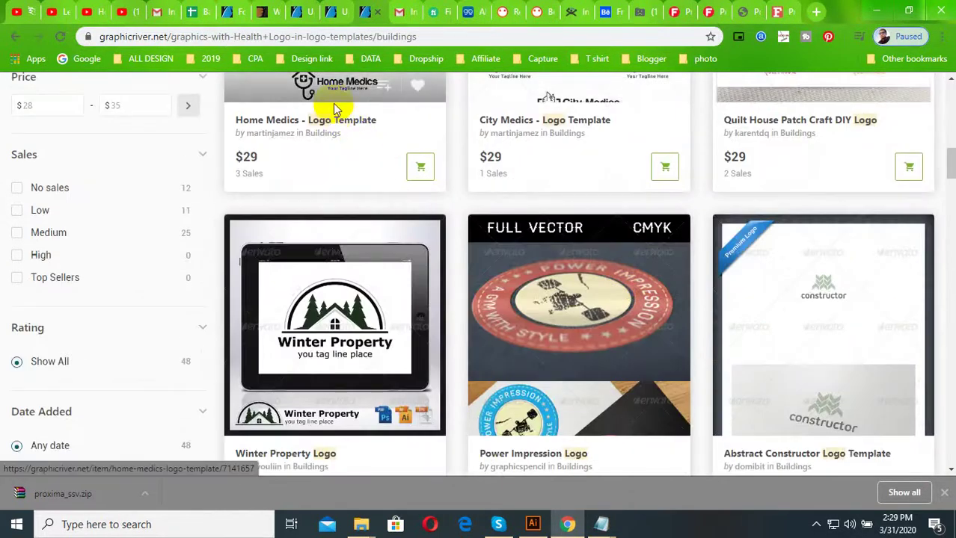
{"action": "left_click", "coordinate": [335, 97]}
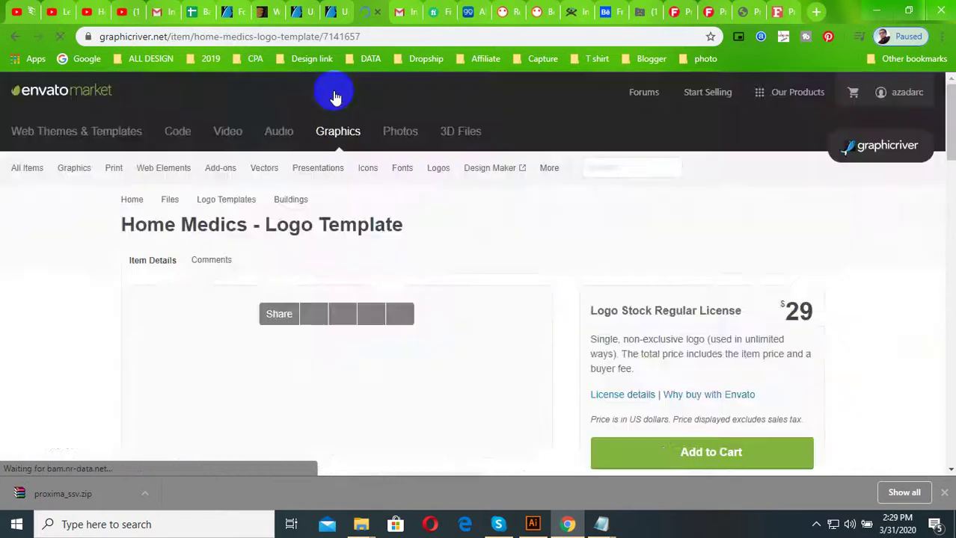
{"action": "scroll", "coordinate": [626, 367], "scroll_direction": "down", "scroll_amount": 3}
{"action": "scroll", "coordinate": [572, 331], "scroll_direction": "down", "scroll_amount": 4}
{"action": "scroll", "coordinate": [578, 331], "scroll_direction": "down", "scroll_amount": 5}
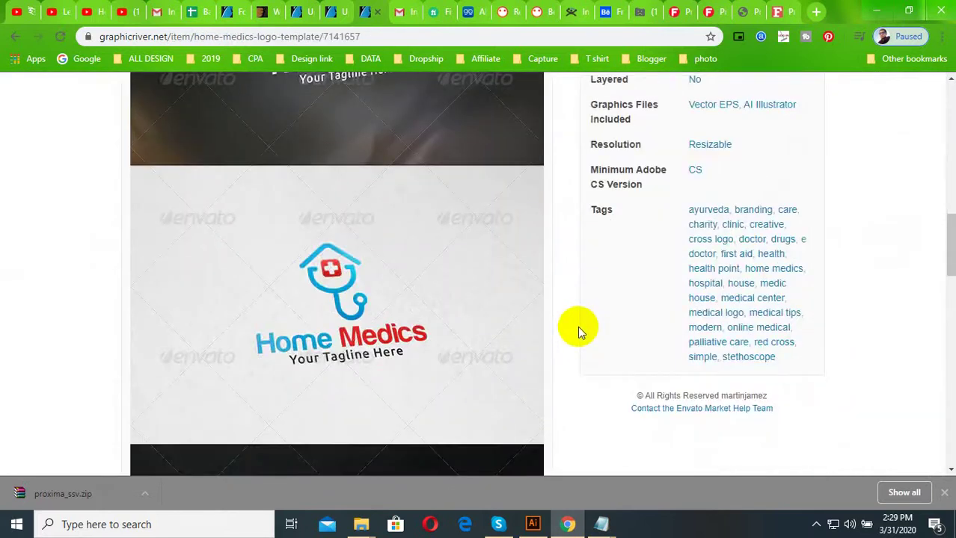
{"action": "left_click_drag", "start_coordinate": [790, 361], "coordinate": [683, 213]}
{"action": "key", "text": "ctrl+c"}
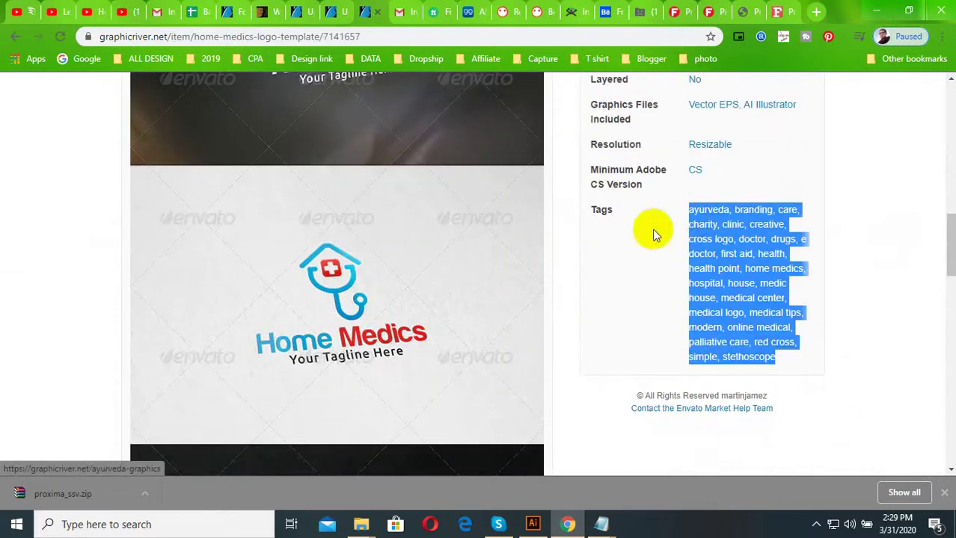
{"action": "scroll", "coordinate": [341, 340], "scroll_direction": "down", "scroll_amount": 5}
{"action": "scroll", "coordinate": [340, 340], "scroll_direction": "down", "scroll_amount": 3}
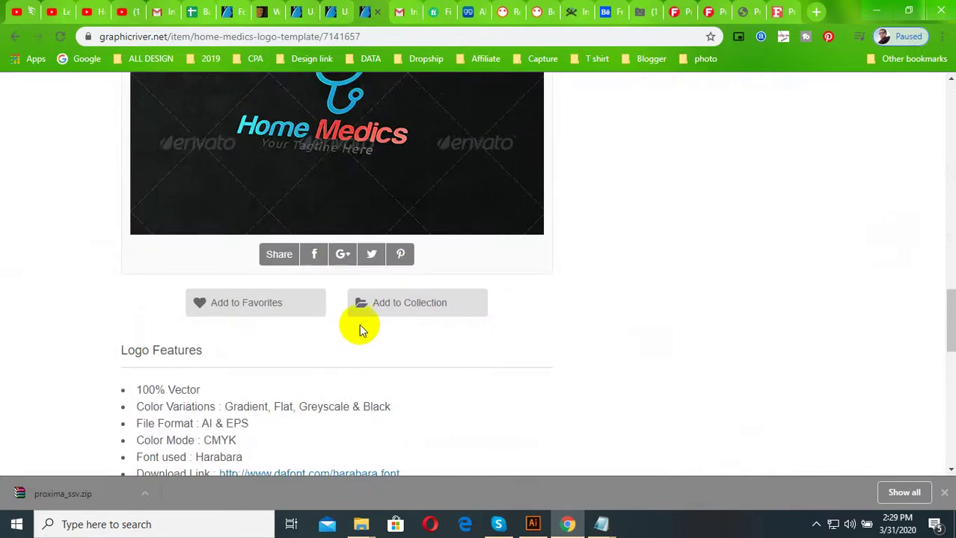
{"action": "scroll", "coordinate": [359, 327], "scroll_direction": "down", "scroll_amount": 5}
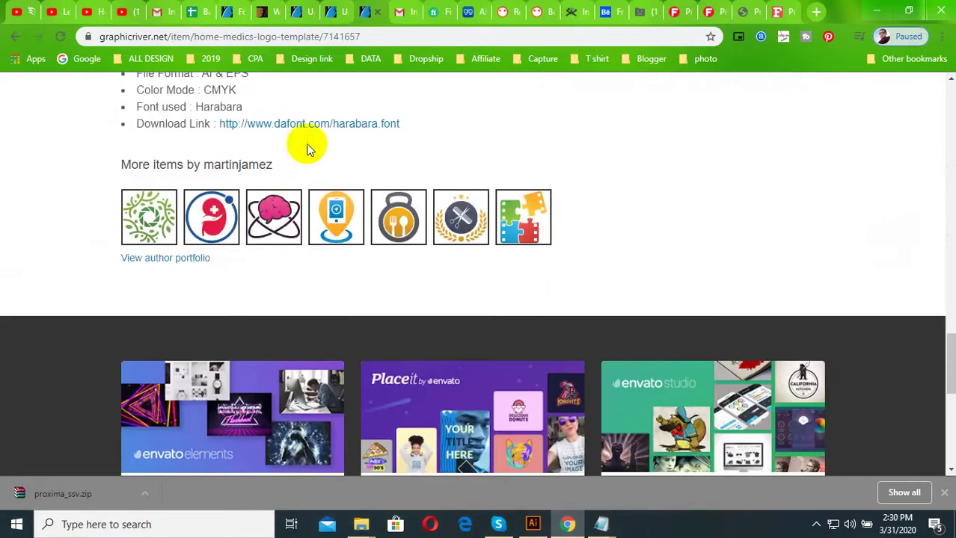
- Paste the copied Home Medics tag list into the upload form's Tags field
{"action": "left_click", "coordinate": [332, 9]}
{"action": "scroll", "coordinate": [330, 224], "scroll_direction": "down", "scroll_amount": 1}
{"action": "scroll", "coordinate": [313, 348], "scroll_direction": "down", "scroll_amount": 5}
{"action": "scroll", "coordinate": [292, 316], "scroll_direction": "down", "scroll_amount": 4}
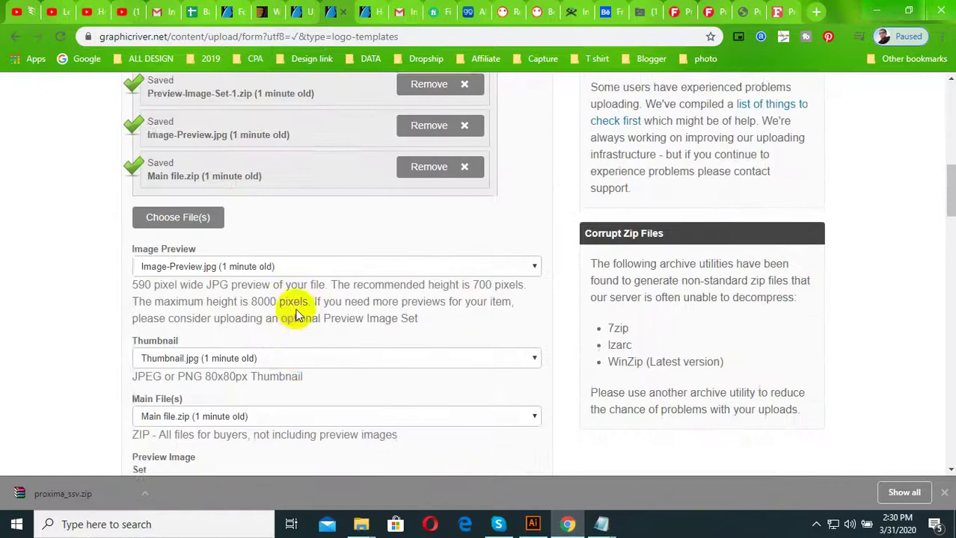
{"action": "scroll", "coordinate": [296, 314], "scroll_direction": "down", "scroll_amount": 4}
{"action": "scroll", "coordinate": [269, 294], "scroll_direction": "down", "scroll_amount": 4}
{"action": "scroll", "coordinate": [280, 302], "scroll_direction": "down", "scroll_amount": 4}
{"action": "left_click", "coordinate": [280, 299]}
{"action": "key", "text": "ctrl+v"}
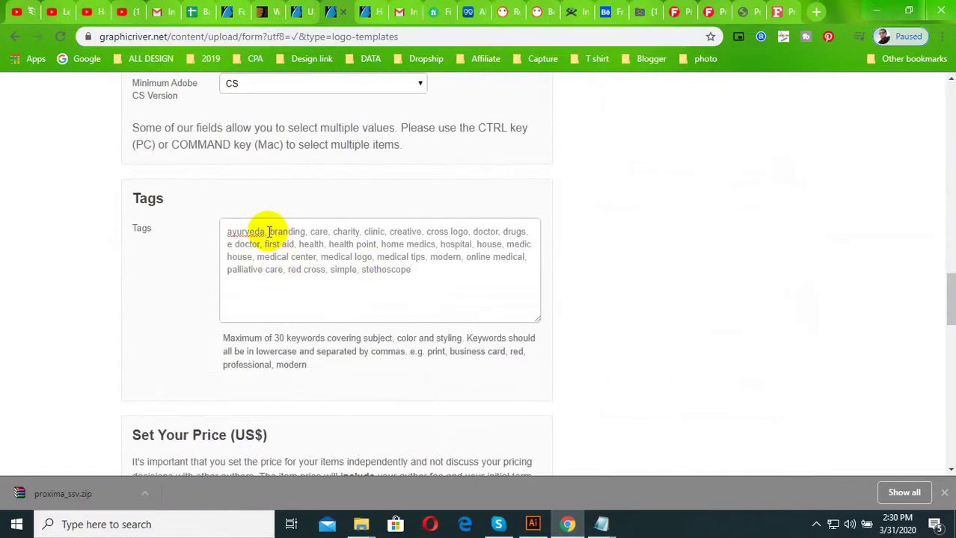
- Remove the leading 'ayurveda' tag and the surplus tags from the list
{"action": "left_click_drag", "start_coordinate": [269, 232], "coordinate": [206, 231]}
{"action": "key", "text": "BackSpace"}
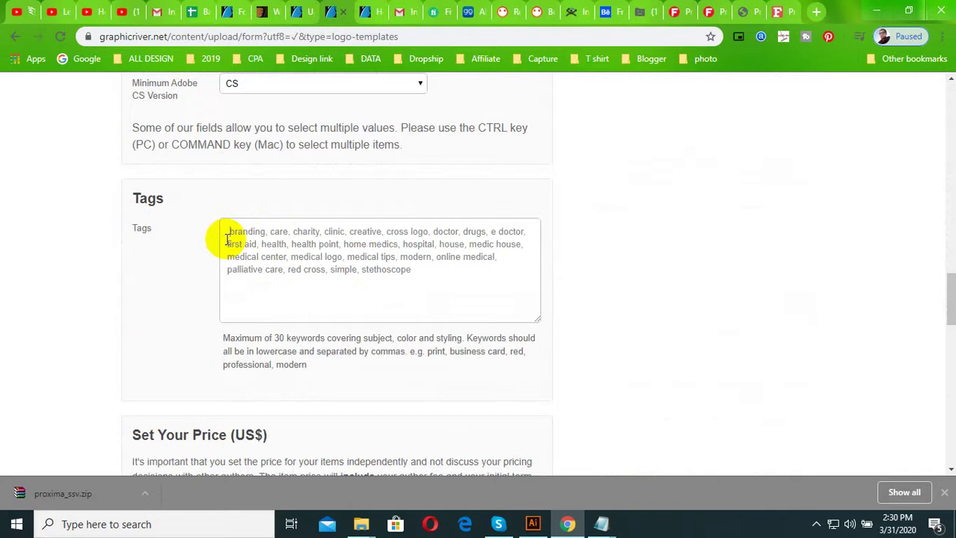
{"action": "key", "text": "Delete"}
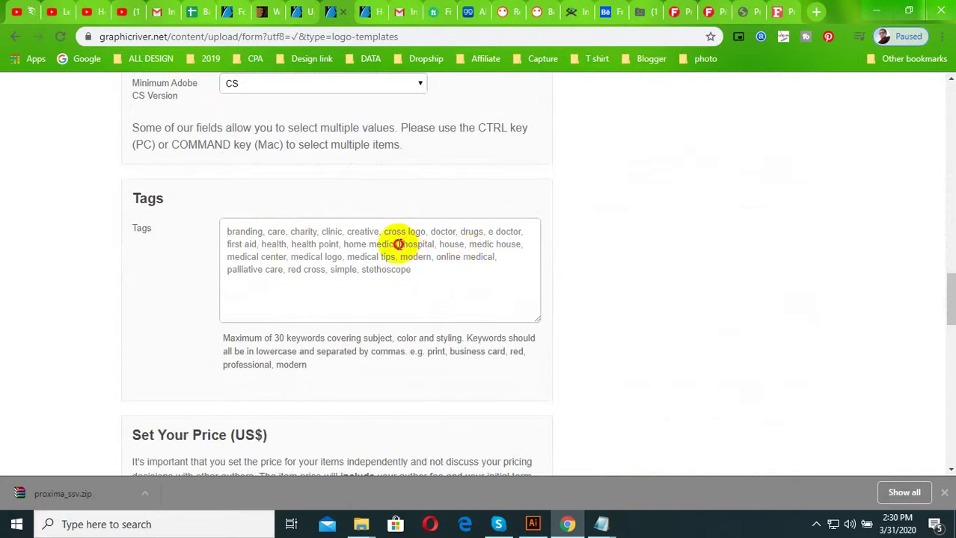
{"action": "left_click_drag", "start_coordinate": [399, 244], "coordinate": [433, 305]}
{"action": "key", "text": "BackSpace"}
{"action": "scroll", "coordinate": [362, 331], "scroll_direction": "down", "scroll_amount": 3}
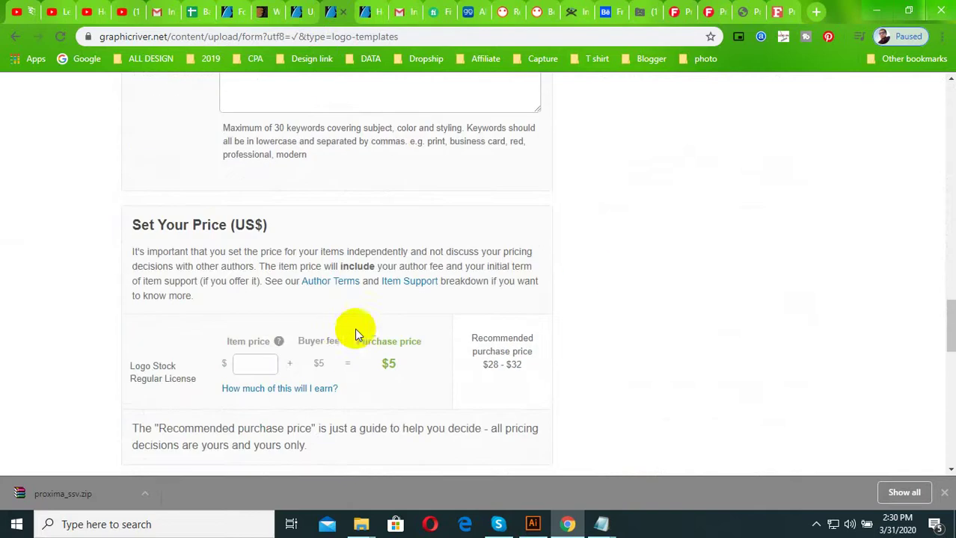
{"action": "scroll", "coordinate": [354, 328], "scroll_direction": "down", "scroll_amount": 2}
- Replace the Regular License item price of 7 with 5
{"action": "left_click", "coordinate": [258, 226]}
{"action": "type", "text": "7"}
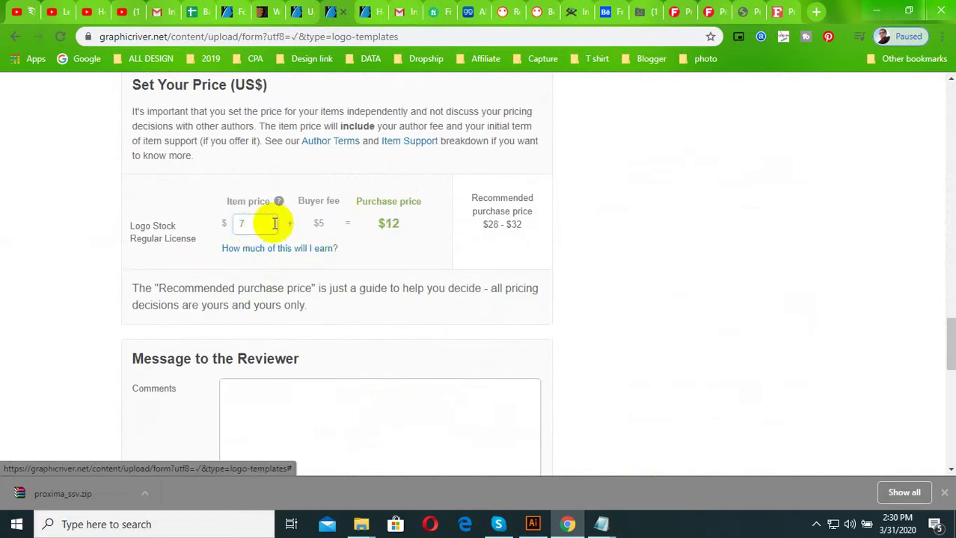
{"action": "left_click_drag", "start_coordinate": [271, 223], "coordinate": [208, 238]}
{"action": "type", "text": "5"}
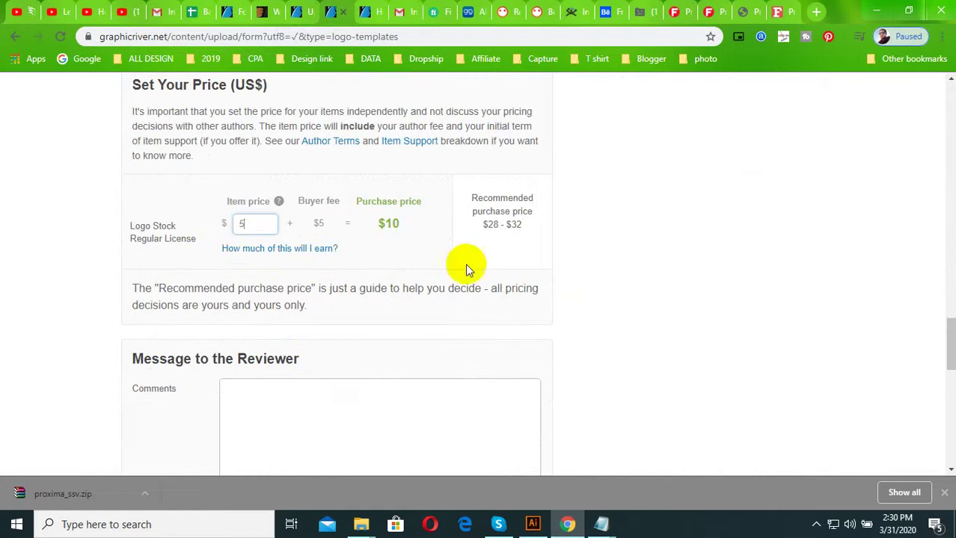
{"action": "scroll", "coordinate": [285, 225], "scroll_direction": "down", "scroll_amount": 2}
{"action": "left_click", "coordinate": [279, 260]}
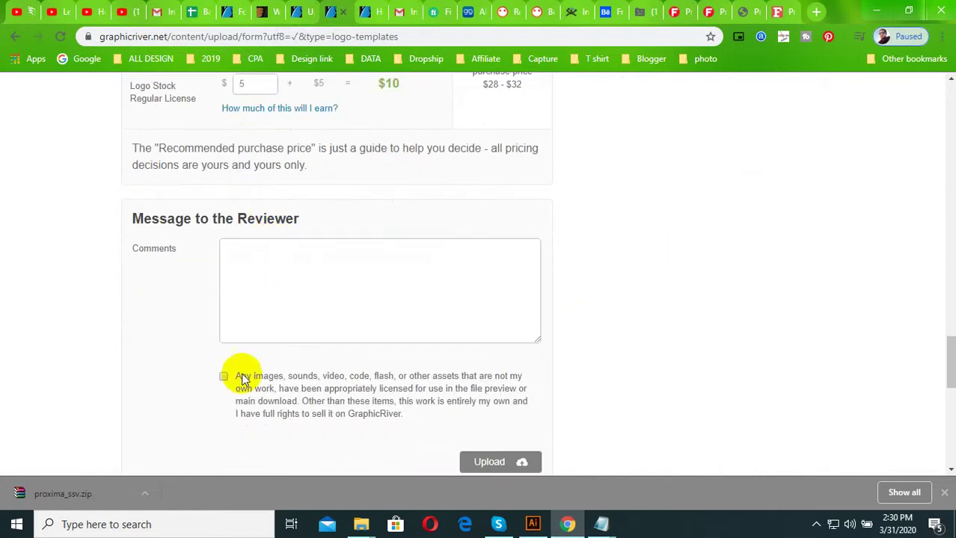
{"action": "mouse_move", "coordinate": [602, 525]}
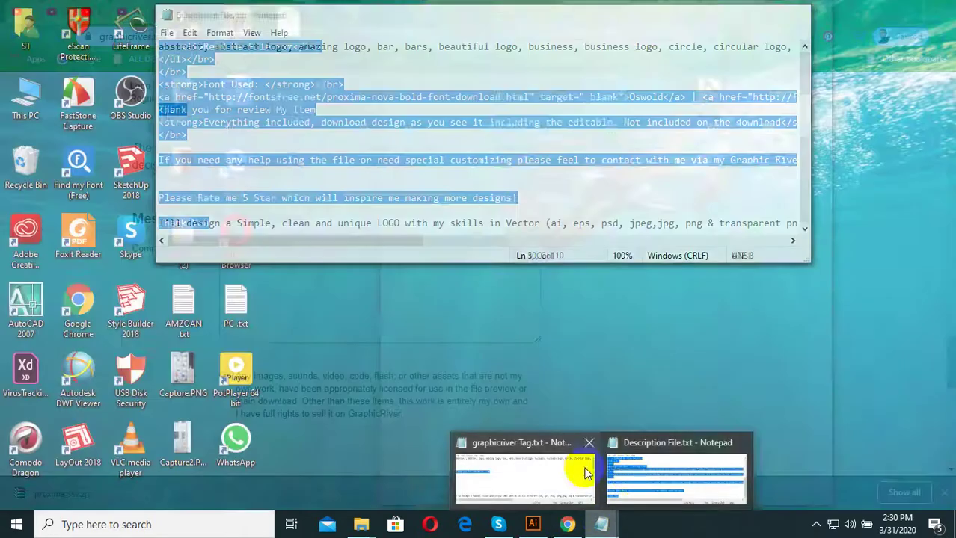
- Paste the Notepad note 'Thank you for review My Item' into the reviewer Comments
{"action": "left_click", "coordinate": [575, 473]}
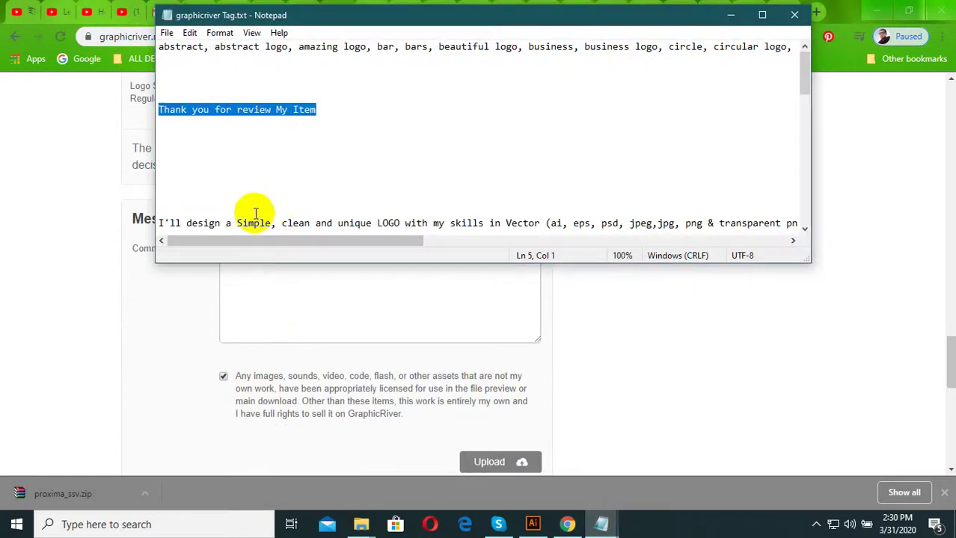
{"action": "left_click", "coordinate": [70, 238]}
{"action": "left_click", "coordinate": [315, 270]}
{"action": "type", "text": "Thank you for review My Item"}
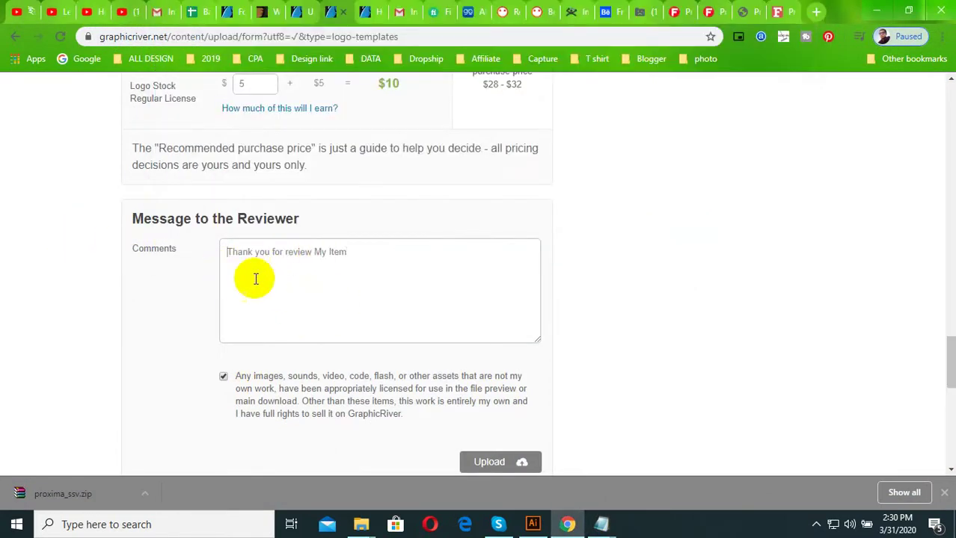
- Review the completed upload form from saved files through tags and price
{"action": "scroll", "coordinate": [334, 294], "scroll_direction": "down", "scroll_amount": 3}
{"action": "left_click", "coordinate": [486, 259]}
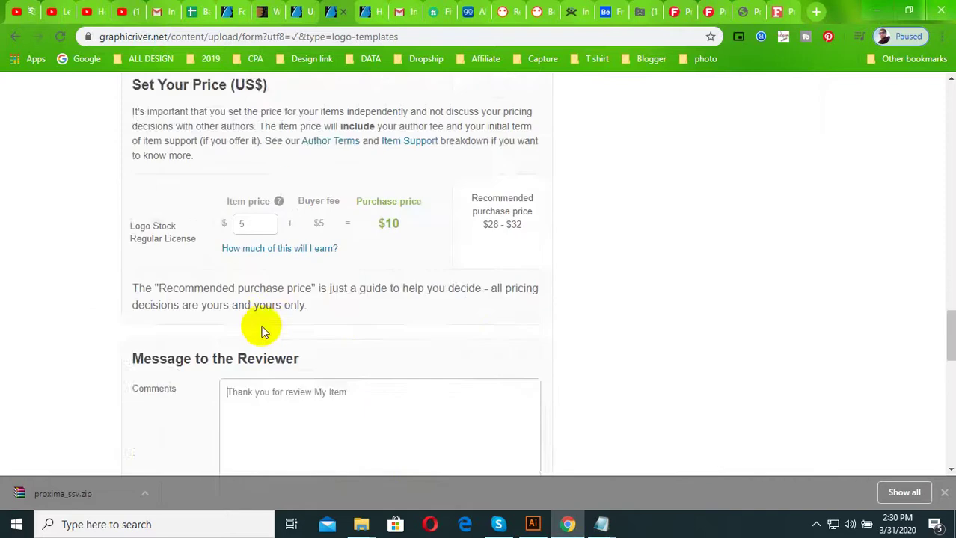
{"action": "scroll", "coordinate": [370, 395], "scroll_direction": "up", "scroll_amount": 4}
{"action": "scroll", "coordinate": [281, 348], "scroll_direction": "up", "scroll_amount": 2}
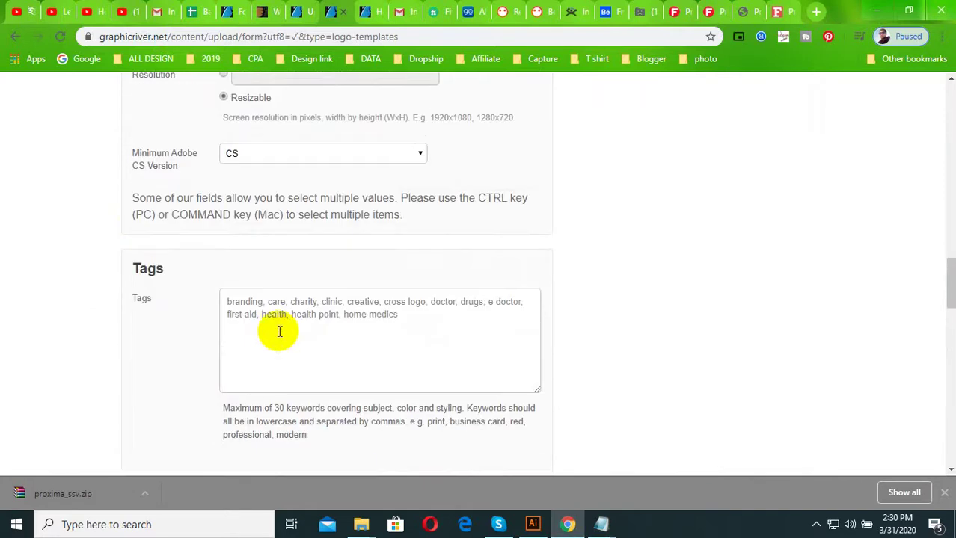
{"action": "scroll", "coordinate": [265, 333], "scroll_direction": "up", "scroll_amount": 2}
{"action": "scroll", "coordinate": [336, 351], "scroll_direction": "down", "scroll_amount": 3}
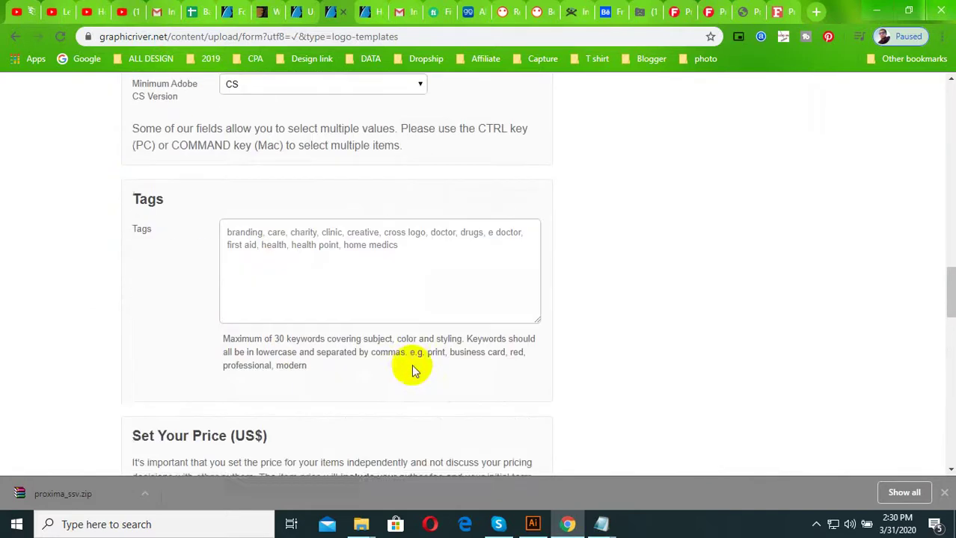
{"action": "scroll", "coordinate": [423, 256], "scroll_direction": "up", "scroll_amount": 1}
{"action": "scroll", "coordinate": [389, 292], "scroll_direction": "up", "scroll_amount": 3}
{"action": "scroll", "coordinate": [351, 314], "scroll_direction": "up", "scroll_amount": 2}
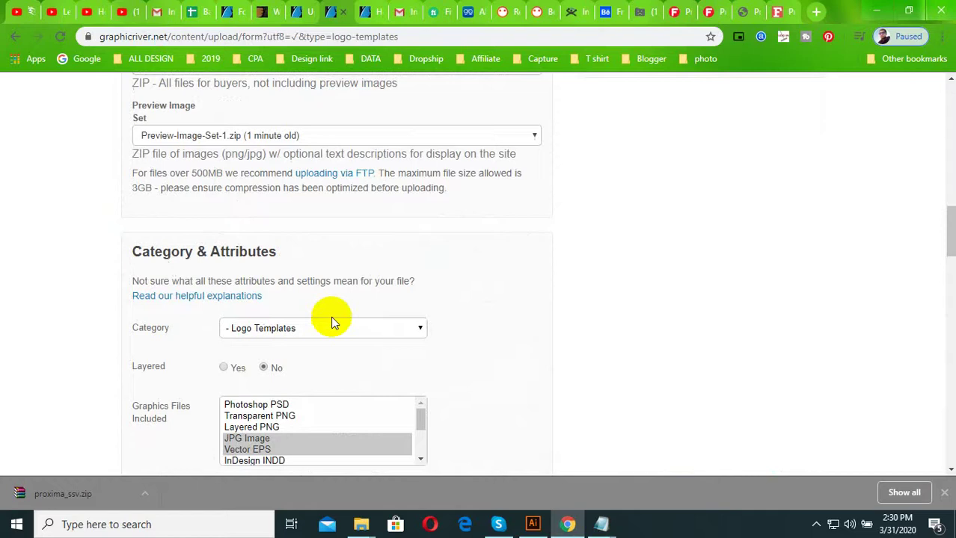
{"action": "scroll", "coordinate": [295, 344], "scroll_direction": "up", "scroll_amount": 3}
{"action": "scroll", "coordinate": [288, 314], "scroll_direction": "up", "scroll_amount": 3}
{"action": "scroll", "coordinate": [299, 277], "scroll_direction": "up", "scroll_amount": 3}
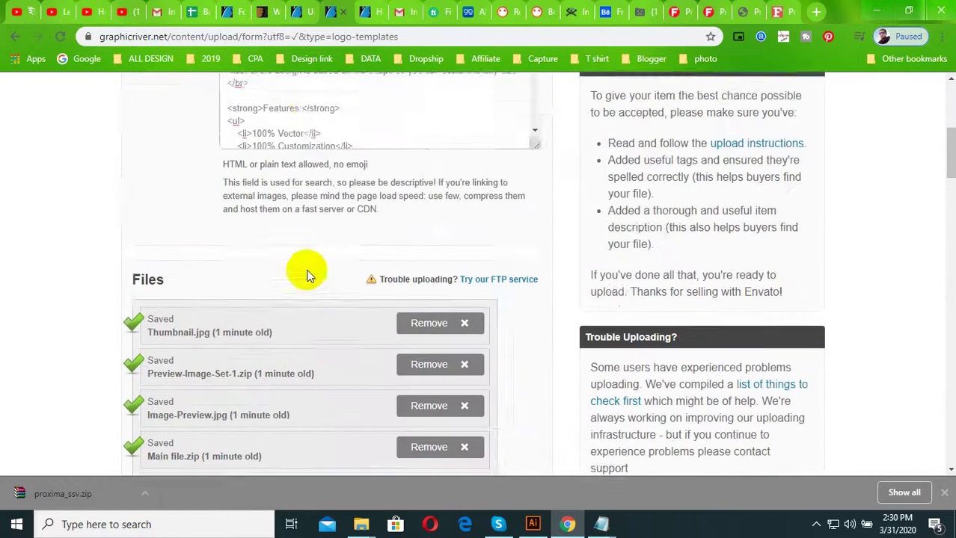
{"action": "scroll", "coordinate": [309, 269], "scroll_direction": "up", "scroll_amount": 2}
{"action": "scroll", "coordinate": [262, 314], "scroll_direction": "up", "scroll_amount": 2}
{"action": "scroll", "coordinate": [299, 367], "scroll_direction": "down", "scroll_amount": 9}
{"action": "scroll", "coordinate": [363, 361], "scroll_direction": "down", "scroll_amount": 5}
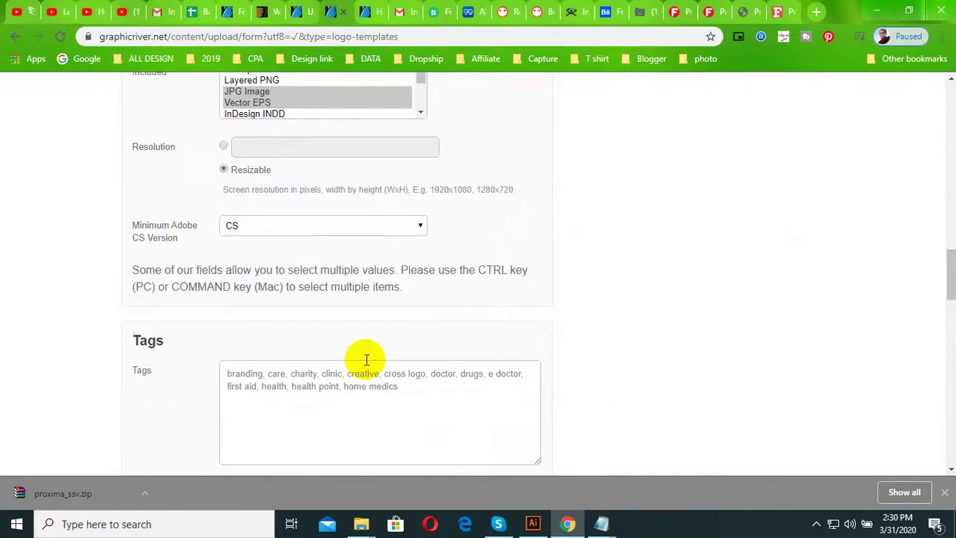
{"action": "scroll", "coordinate": [368, 356], "scroll_direction": "down", "scroll_amount": 5}
{"action": "scroll", "coordinate": [368, 355], "scroll_direction": "down", "scroll_amount": 5}
{"action": "scroll", "coordinate": [397, 314], "scroll_direction": "up", "scroll_amount": 2}
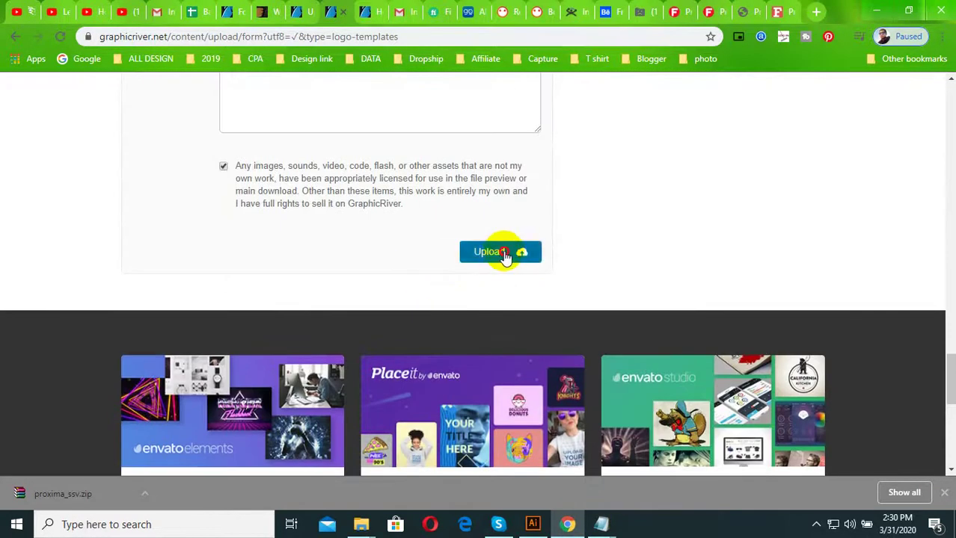
- Upload Health Logo and confirm it appears under Currently processing uploads beside Union Logo
{"action": "left_click", "coordinate": [502, 253]}
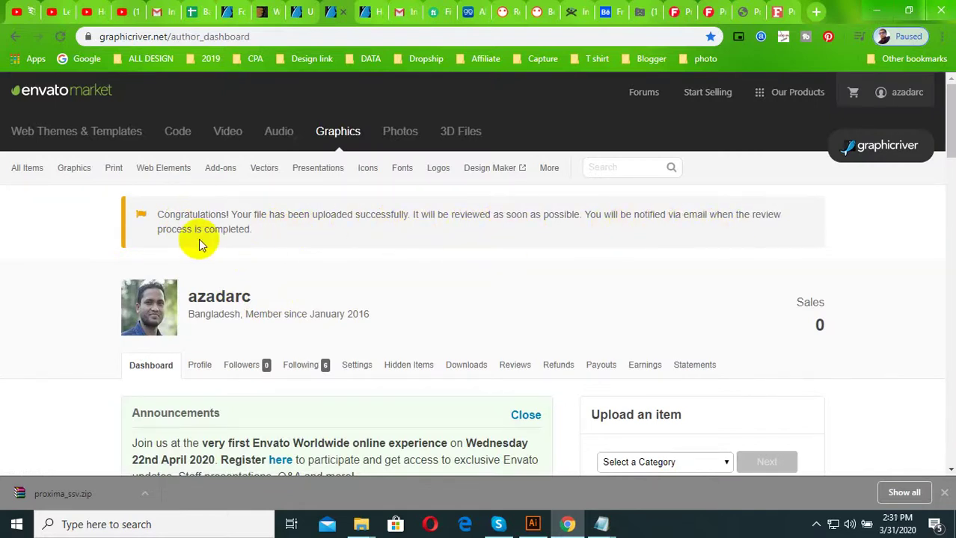
{"action": "scroll", "coordinate": [225, 255], "scroll_direction": "down", "scroll_amount": 1}
{"action": "scroll", "coordinate": [335, 301], "scroll_direction": "down", "scroll_amount": 2}
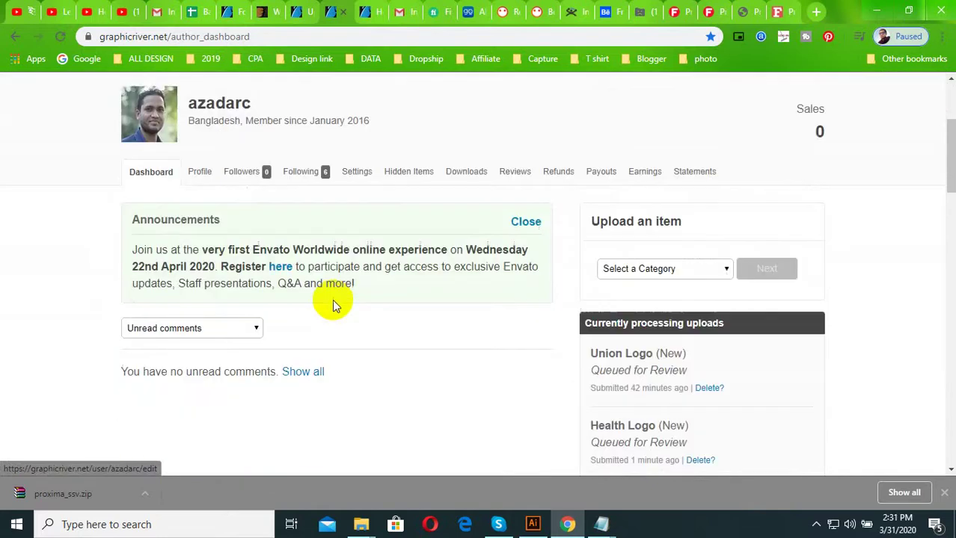
{"action": "scroll", "coordinate": [389, 325], "scroll_direction": "down", "scroll_amount": 1}
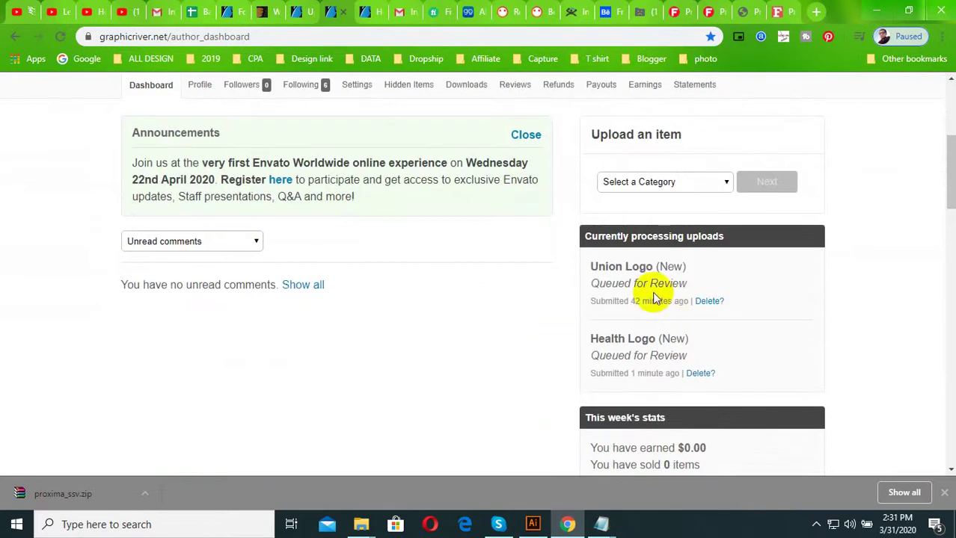
{"action": "scroll", "coordinate": [636, 365], "scroll_direction": "down", "scroll_amount": 1}
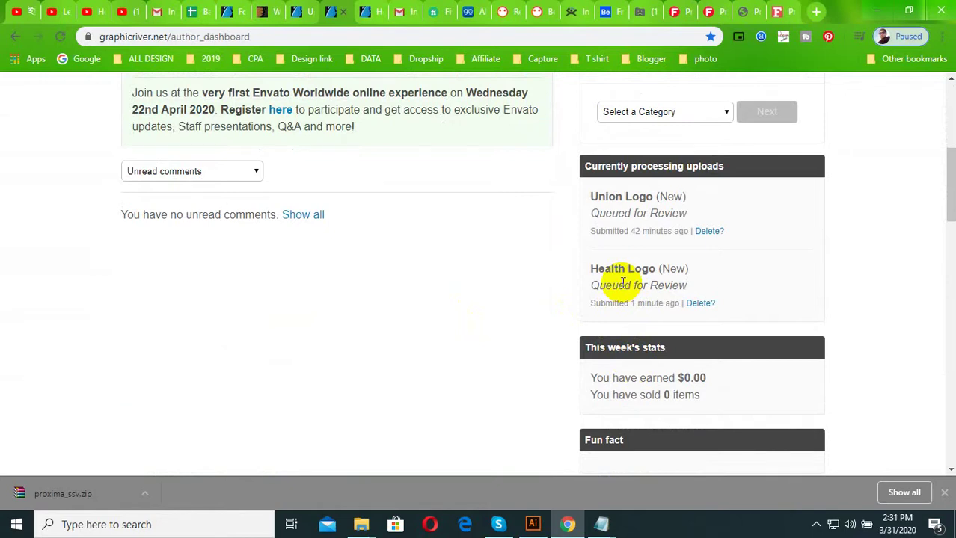
{"action": "scroll", "coordinate": [344, 300], "scroll_direction": "up", "scroll_amount": 2}
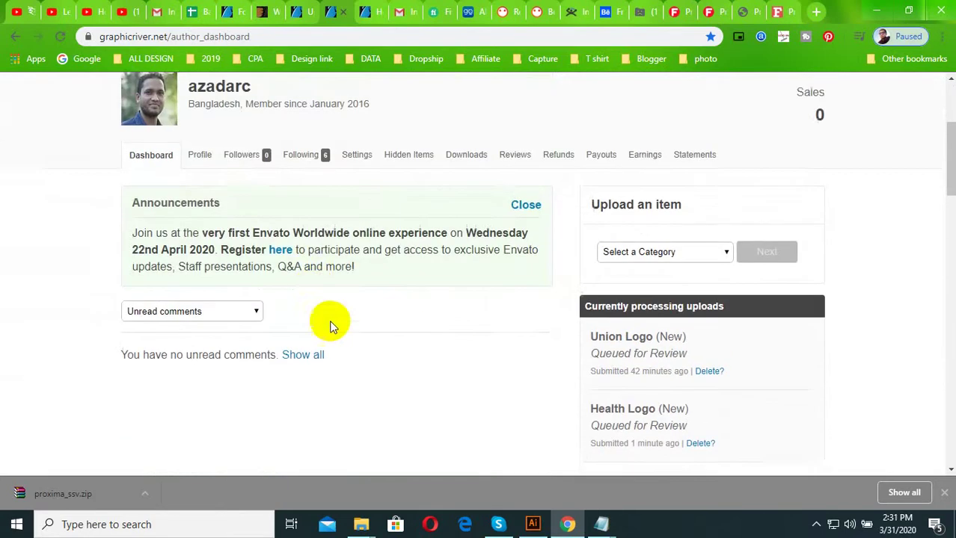
{"action": "scroll", "coordinate": [524, 202], "scroll_direction": "up", "scroll_amount": 1}
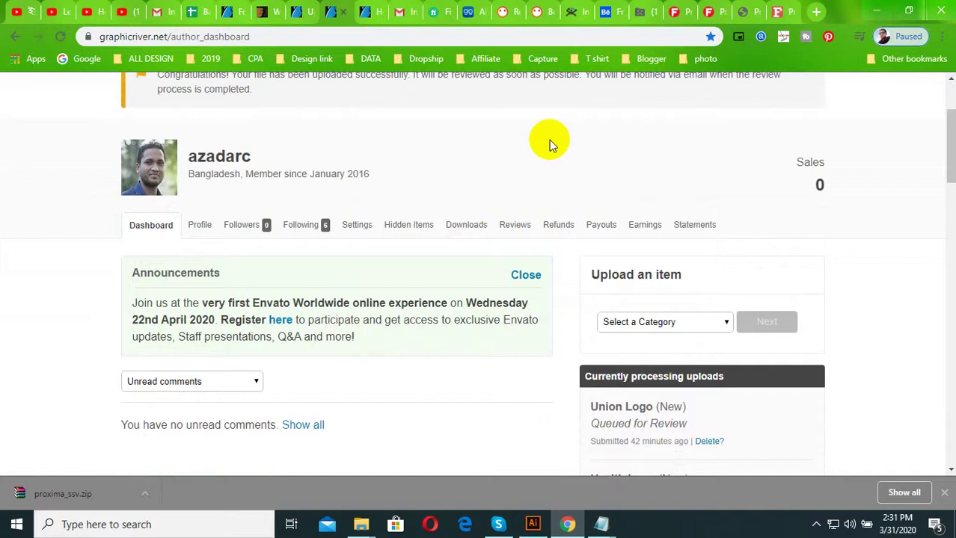
{"action": "scroll", "coordinate": [450, 267], "scroll_direction": "down", "scroll_amount": 3}
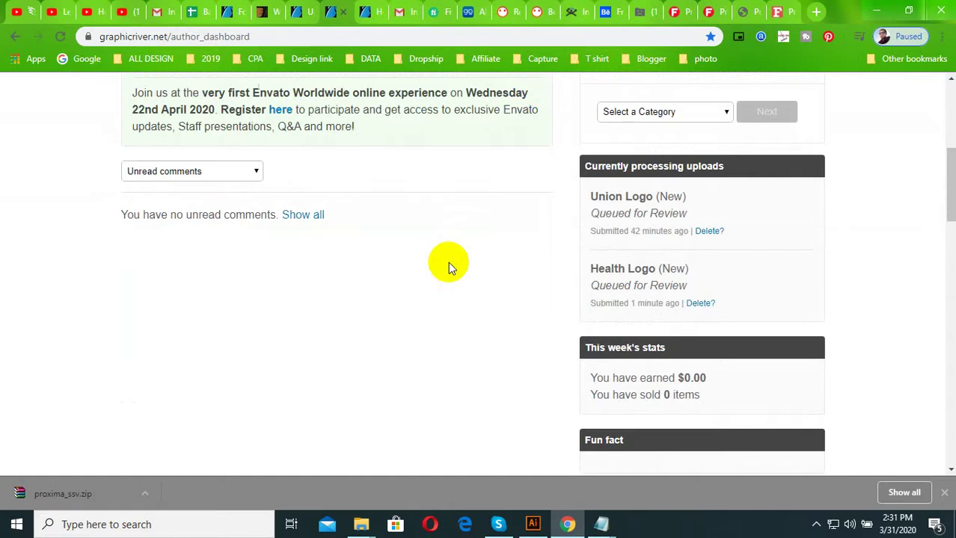
{"action": "scroll", "coordinate": [337, 273], "scroll_direction": "up", "scroll_amount": 1}
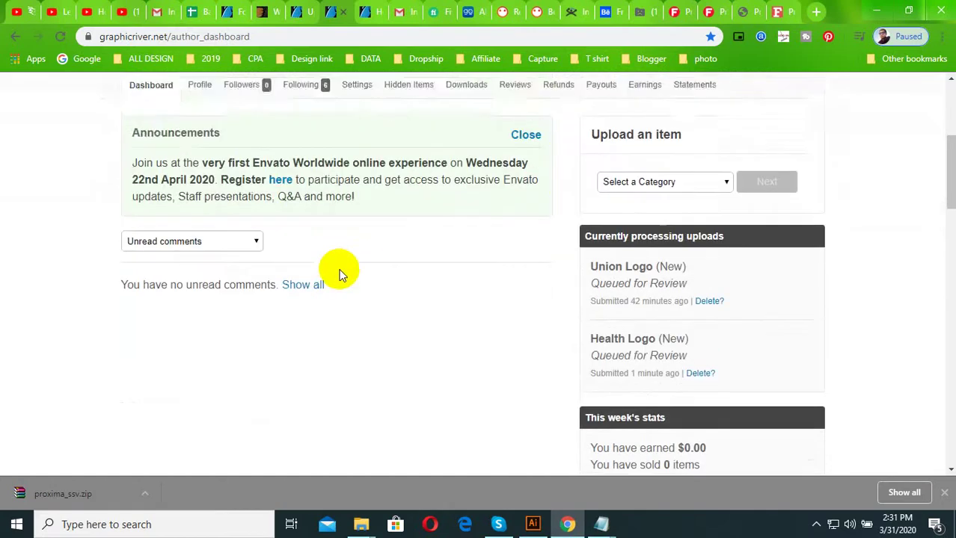
{"action": "scroll", "coordinate": [339, 272], "scroll_direction": "up", "scroll_amount": 2}
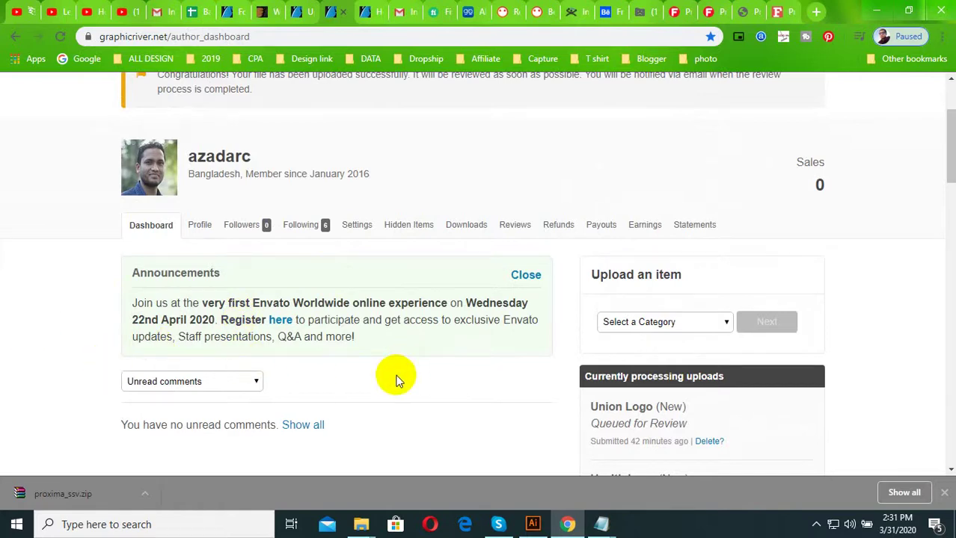
{"action": "scroll", "coordinate": [395, 380], "scroll_direction": "down", "scroll_amount": 4}
{"action": "scroll", "coordinate": [383, 386], "scroll_direction": "up", "scroll_amount": 2}
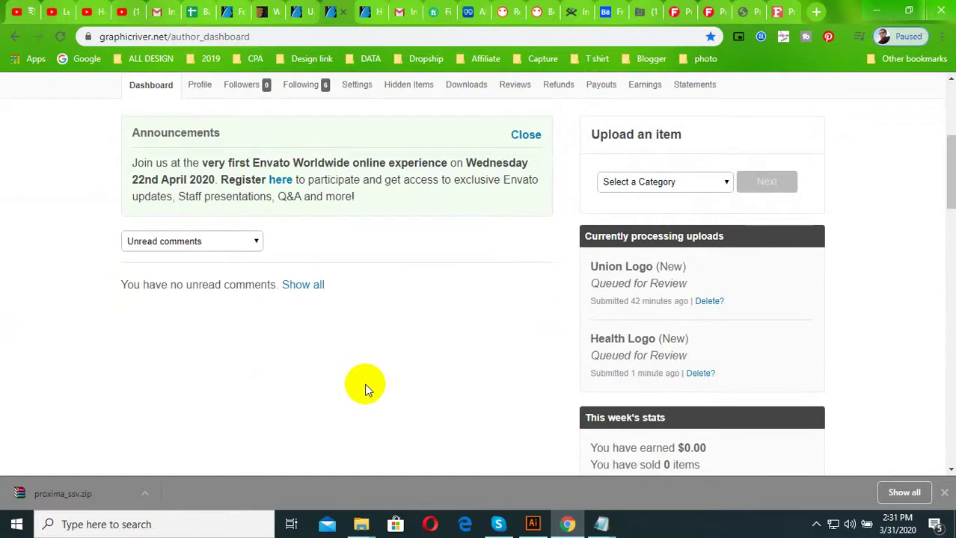
{"action": "scroll", "coordinate": [364, 384], "scroll_direction": "up", "scroll_amount": 1}
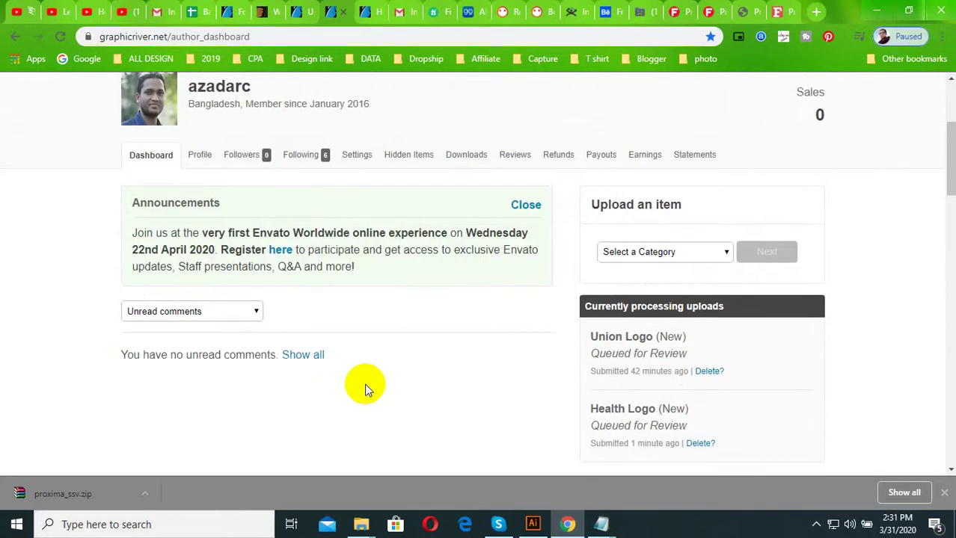
{"action": "scroll", "coordinate": [364, 384], "scroll_direction": "up", "scroll_amount": 1}
- Browse the Following page listing the six followed authors
{"action": "left_click", "coordinate": [302, 236]}
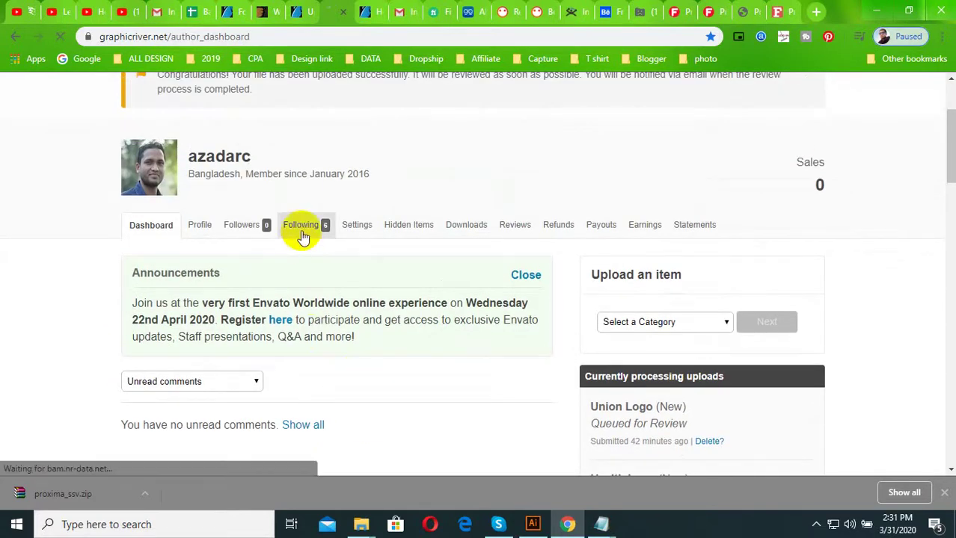
{"action": "scroll", "coordinate": [297, 312], "scroll_direction": "down", "scroll_amount": 2}
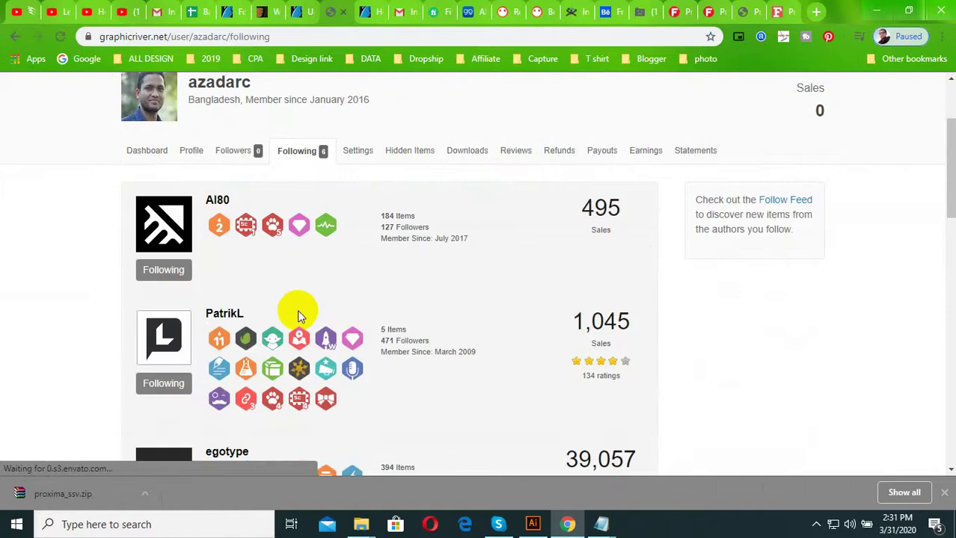
{"action": "scroll", "coordinate": [297, 321], "scroll_direction": "down", "scroll_amount": 3}
{"action": "scroll", "coordinate": [297, 326], "scroll_direction": "down", "scroll_amount": 1}
{"action": "scroll", "coordinate": [298, 330], "scroll_direction": "down", "scroll_amount": 2}
{"action": "scroll", "coordinate": [297, 331], "scroll_direction": "down", "scroll_amount": 4}
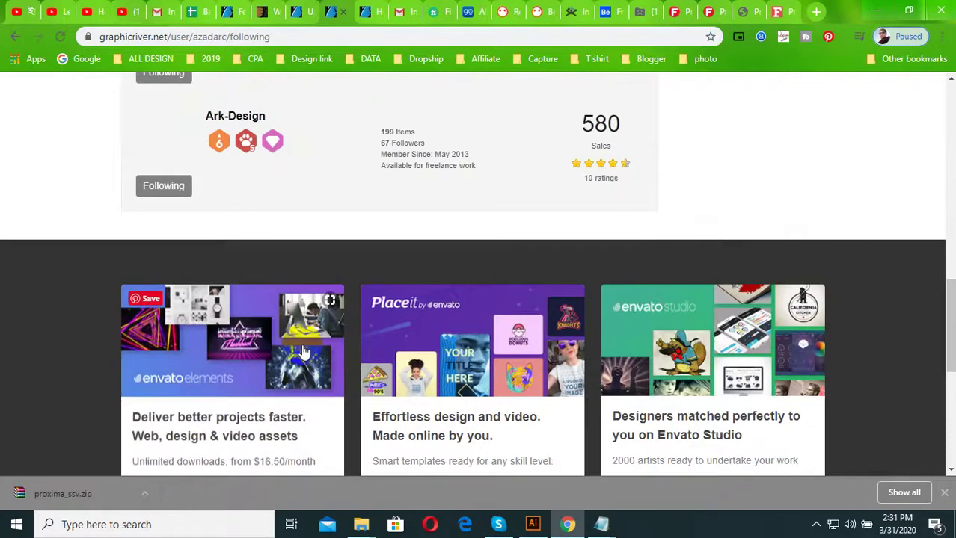
{"action": "scroll", "coordinate": [543, 342], "scroll_direction": "up", "scroll_amount": 7}
{"action": "scroll", "coordinate": [544, 341], "scroll_direction": "up", "scroll_amount": 2}
{"action": "scroll", "coordinate": [544, 342], "scroll_direction": "up", "scroll_amount": 1}
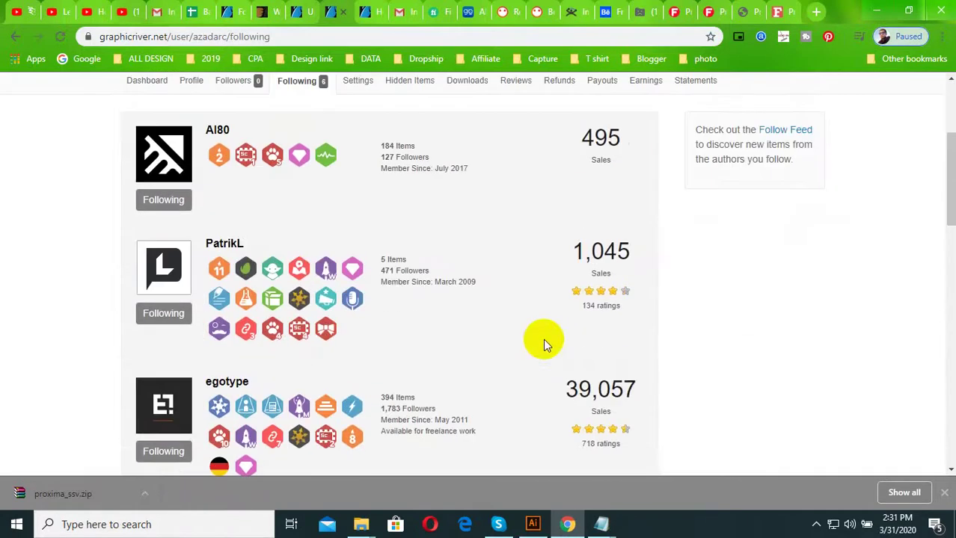
{"action": "scroll", "coordinate": [543, 344], "scroll_direction": "up", "scroll_amount": 1}
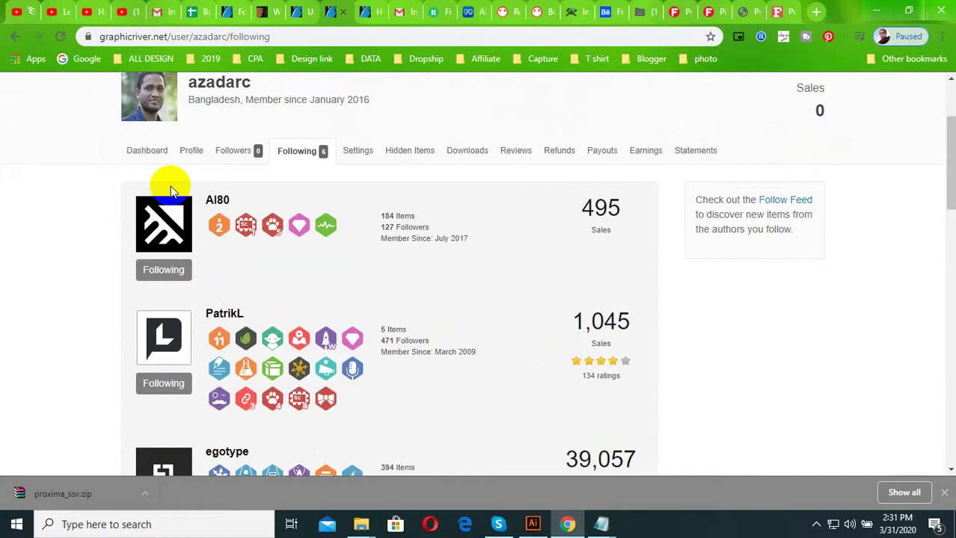
{"action": "scroll", "coordinate": [297, 138], "scroll_direction": "up", "scroll_amount": 1}
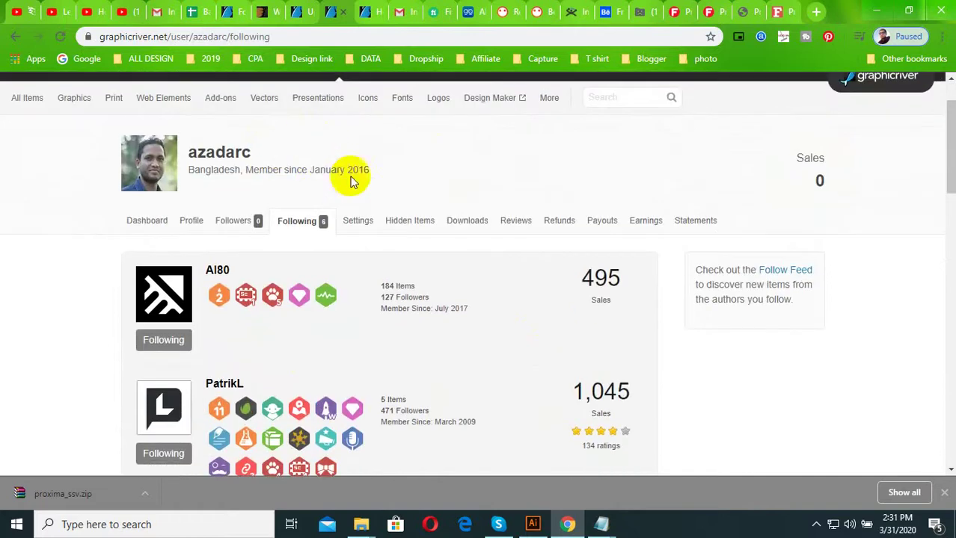
- Check the Followers page, which lists zero followers
{"action": "left_click", "coordinate": [239, 223]}
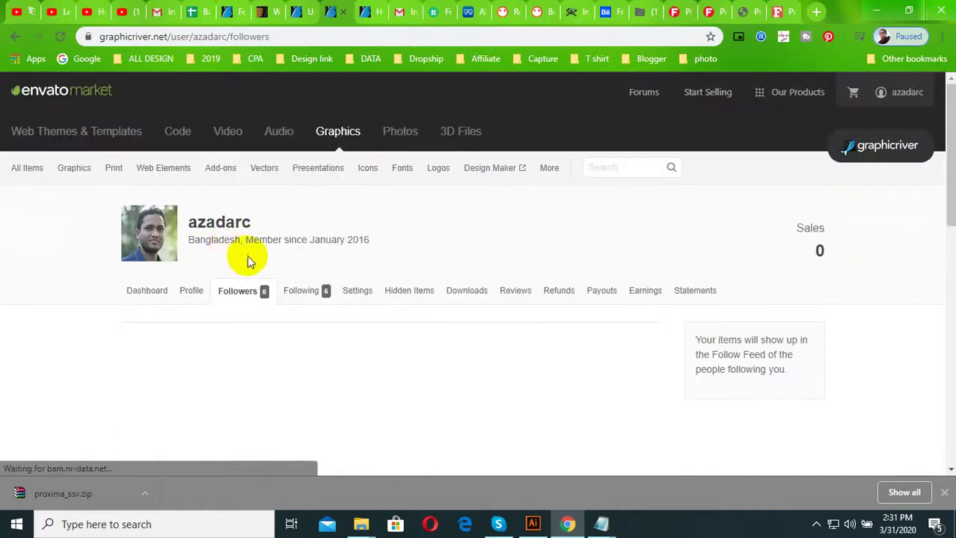
{"action": "scroll", "coordinate": [250, 262], "scroll_direction": "down", "scroll_amount": 2}
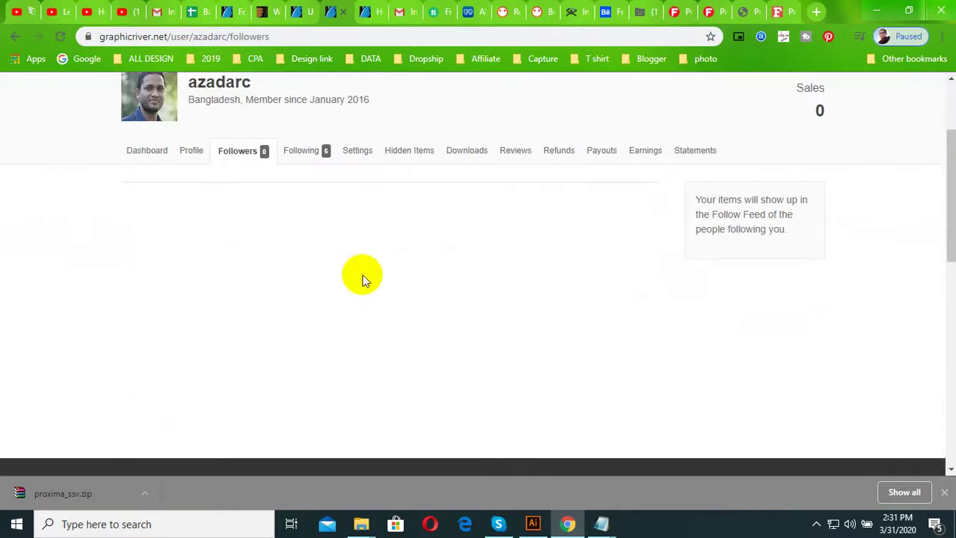
{"action": "scroll", "coordinate": [448, 271], "scroll_direction": "up", "scroll_amount": 2}
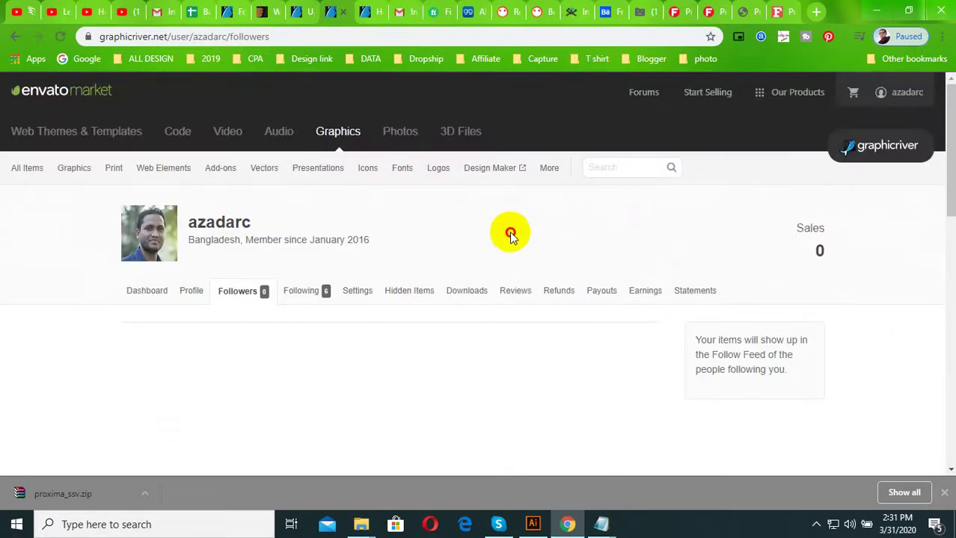